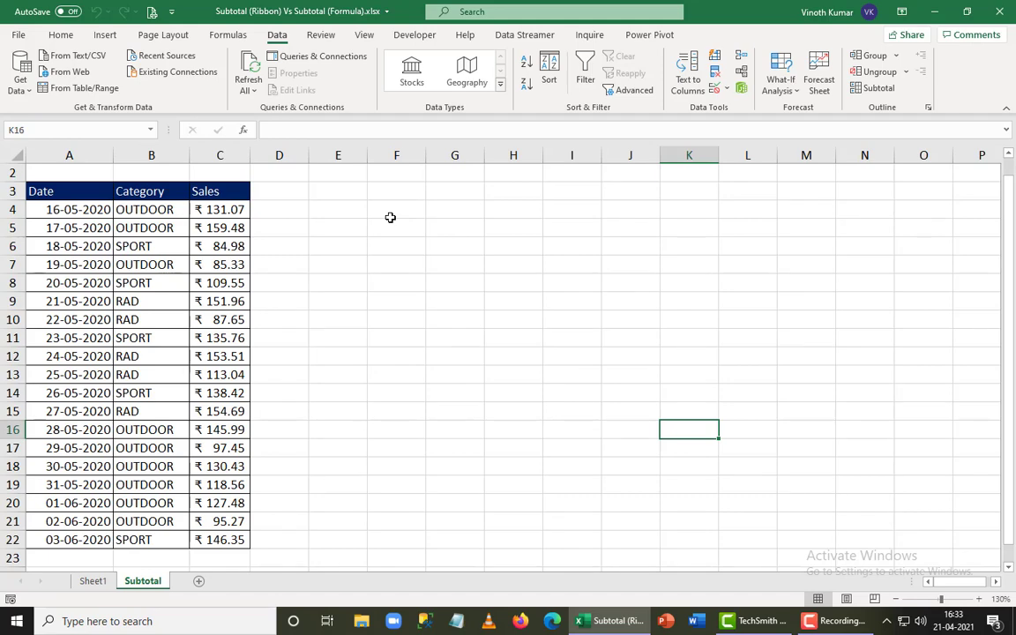
left_click(135, 169)
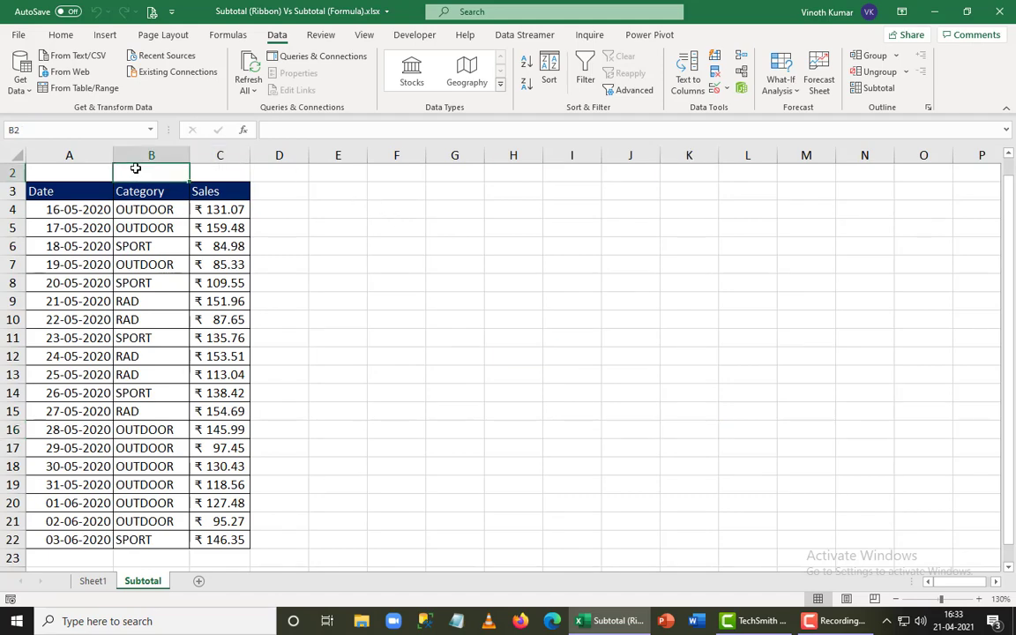
key("Up")
key("Left")
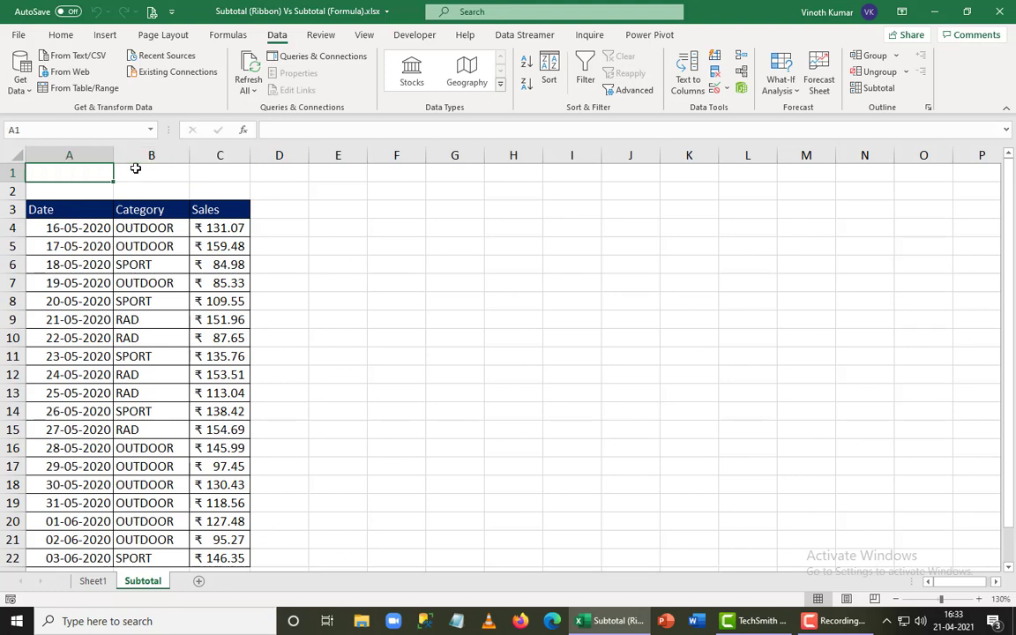
key("Right")
key("Right")
key("Right")
key("Right")
key("Right")
key("Right")
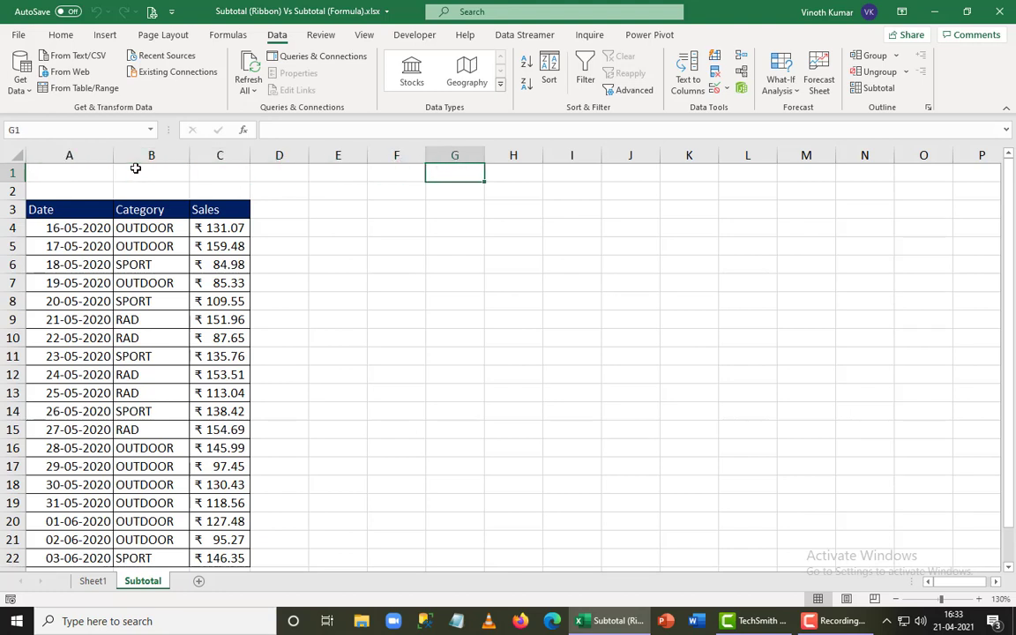
- Copy the Category heading from cell B3 of the data table to cell G3
key("Left")
key("Down")
key("Down")
key("Left")
key("Left")
key("Left")
key("Up")
key("Left")
key("Down")
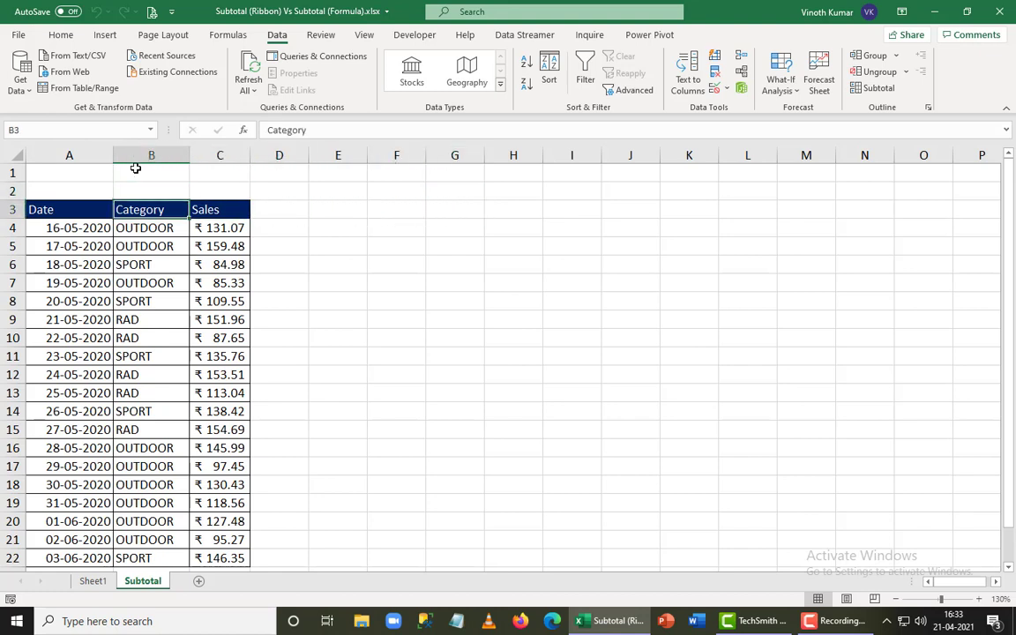
key("ctrl+shift+Down")
key("ctrl+c")
key("Return")
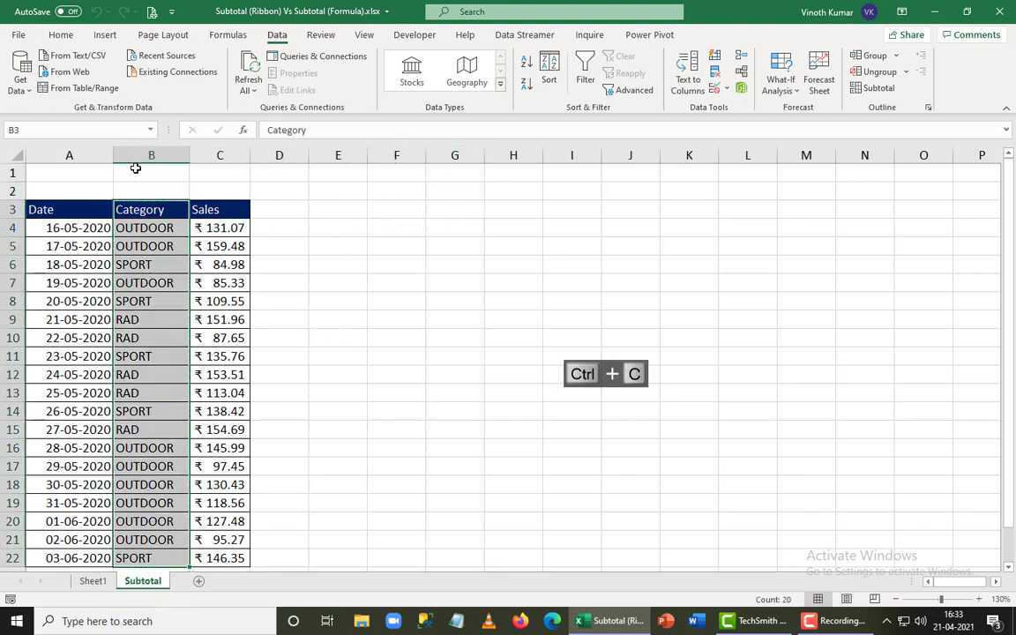
key("ctrl+c")
key("Right")
key("Right")
key("Right")
key("Right")
key("Right")
key("Right")
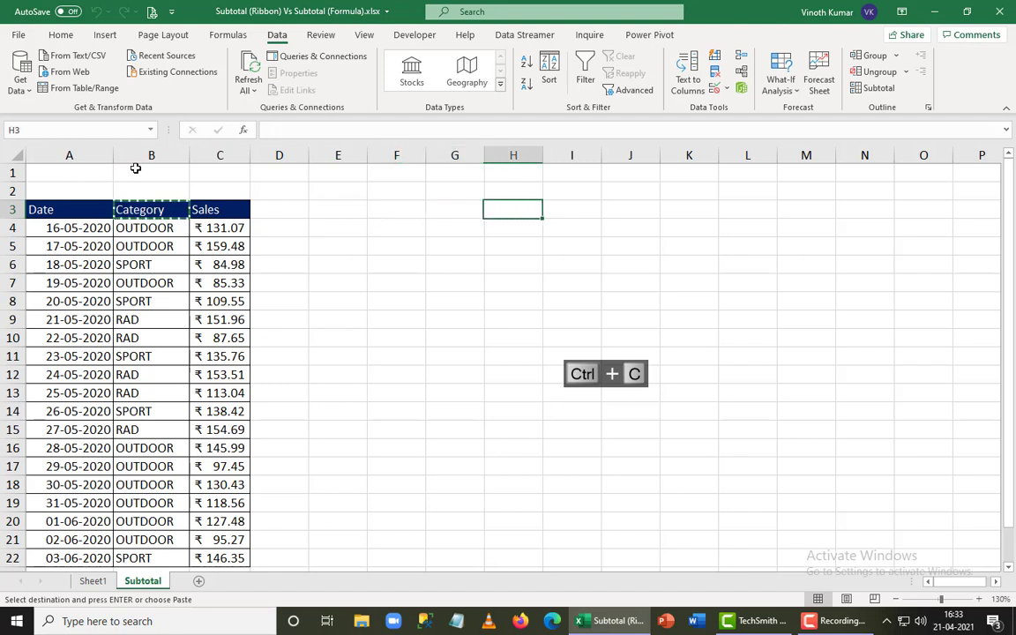
key("Left")
key("ctrl+v")
key("Return")
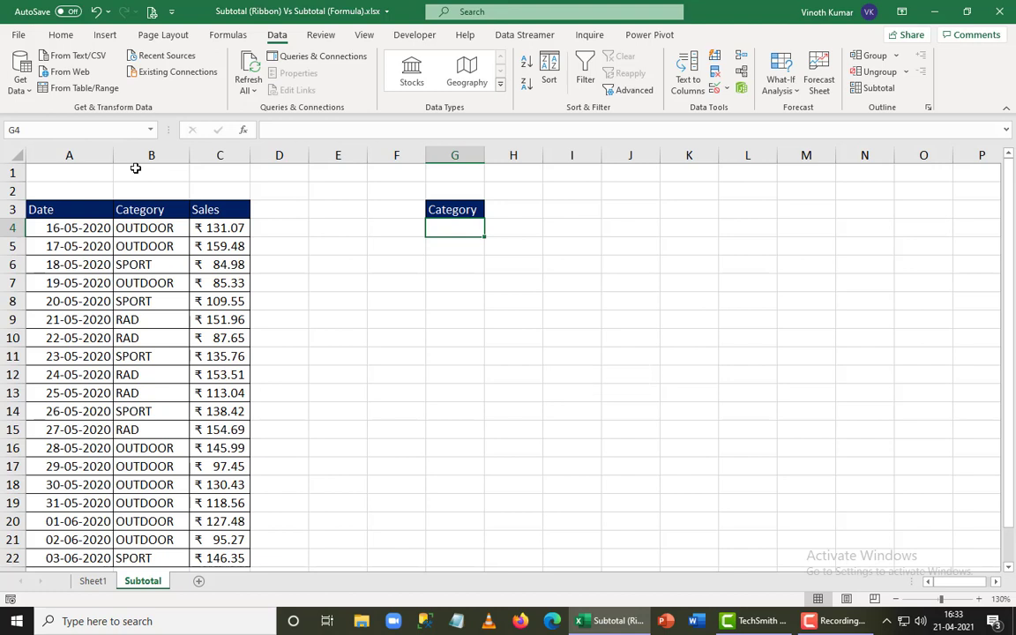
- List the distinct categories below the new heading by entering =UNIQUE(B4:B22) in G4
type("=uni")
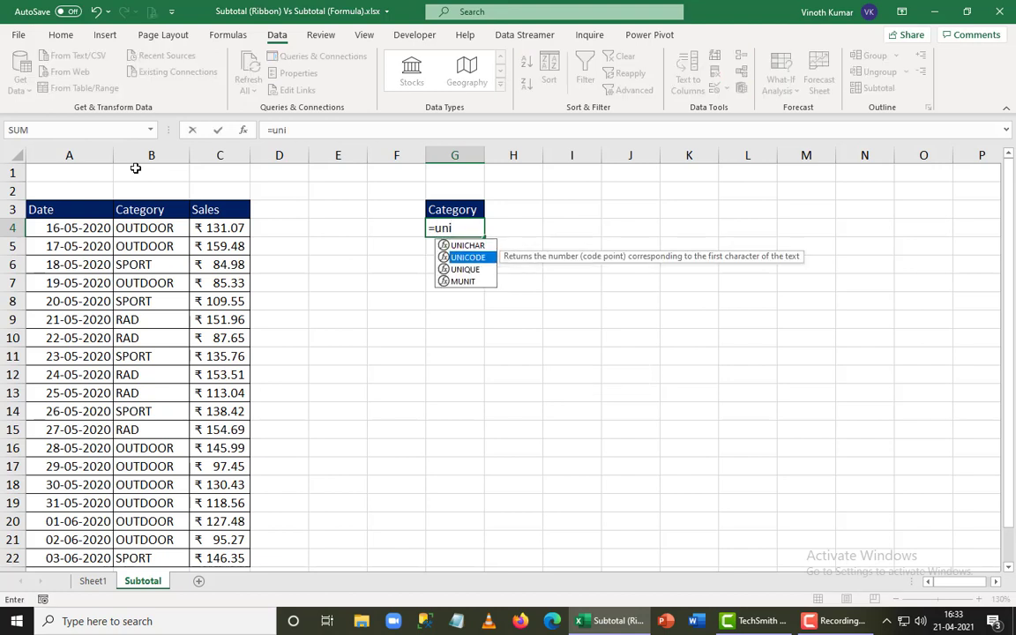
type("q")
key("Tab")
key("Left")
key("Left")
key("Left")
key("Left")
key("Left")
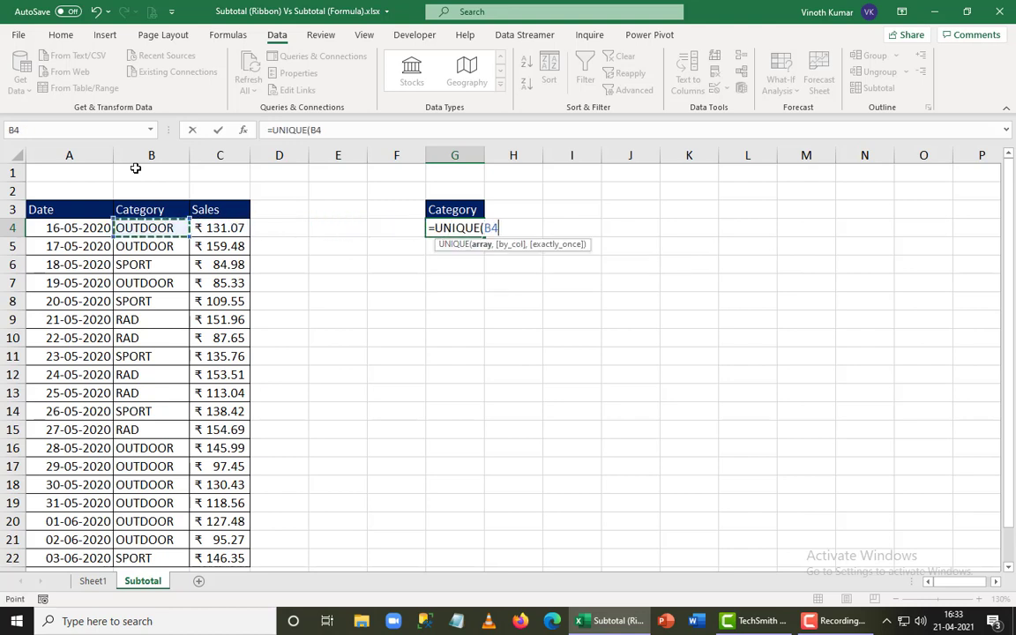
key("ctrl+shift+Down")
type(")")
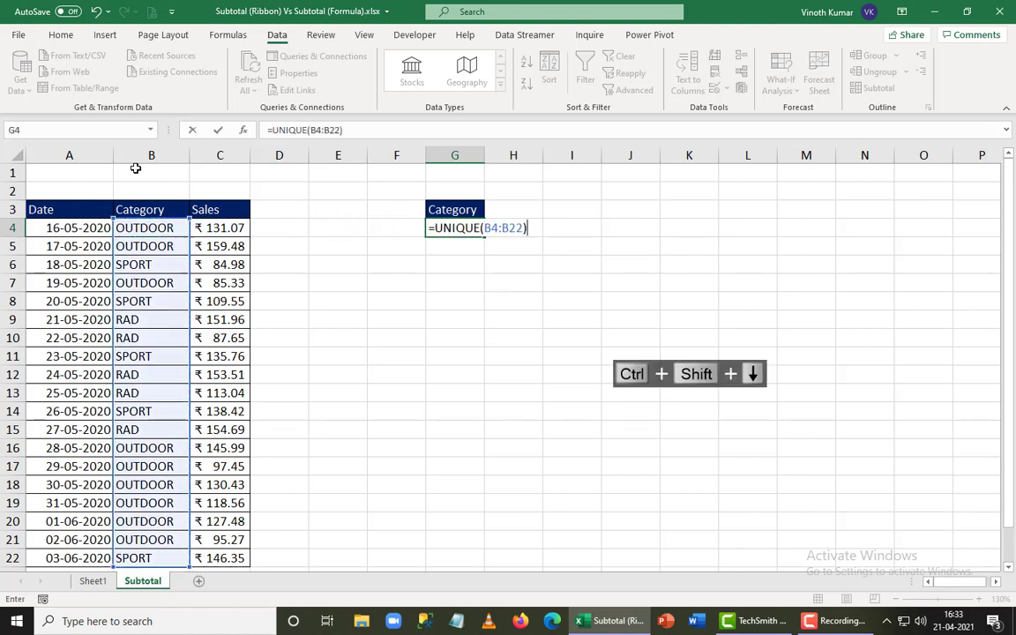
key("Return")
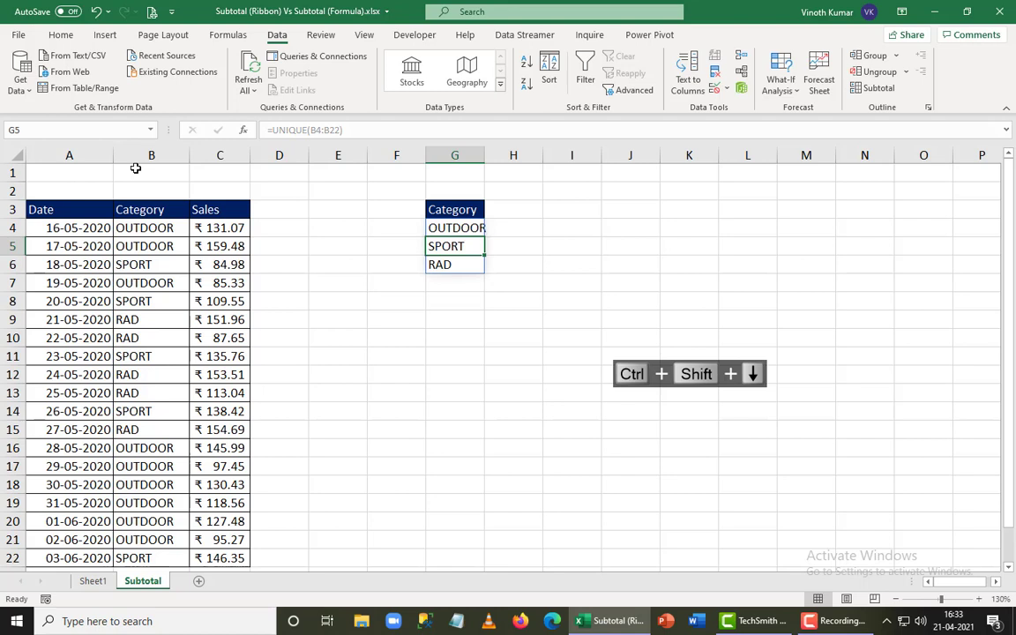
- AutoFit the width of column G to the category names listed in G4:G6
key("Up")
key("ctrl+shift+Down")
key("alt+o")
key("alt+c")
key("alt+a")
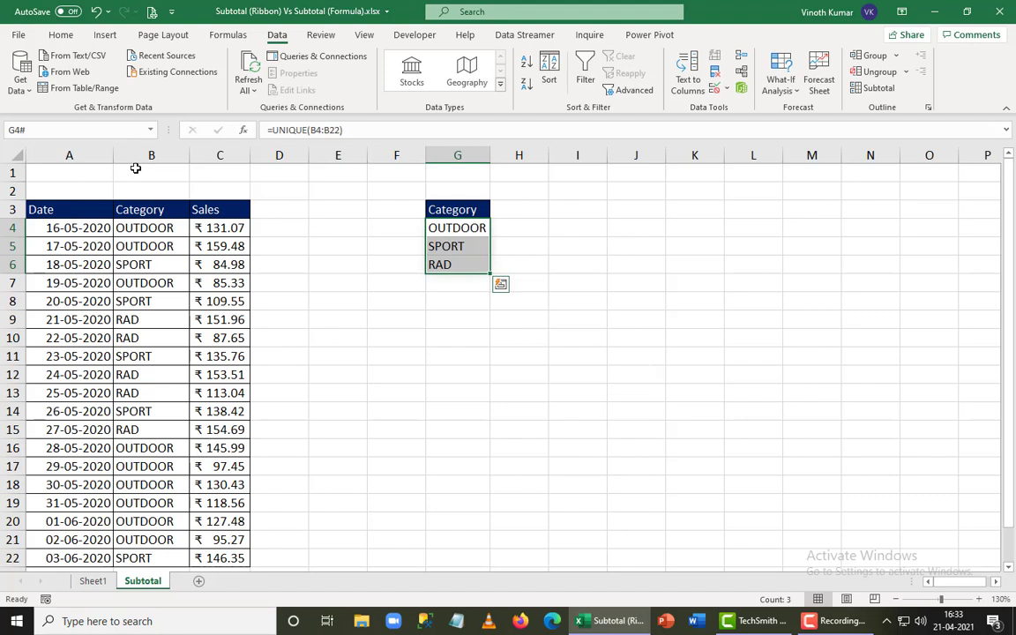
key("Up")
key("Down")
key("Down")
key("Down")
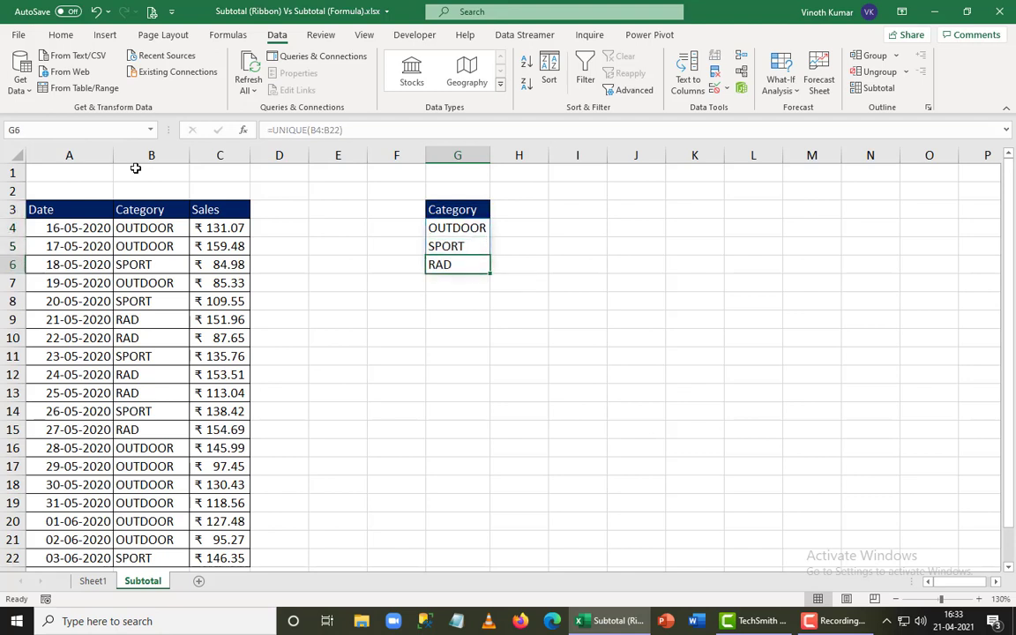
- Begin a SUMIF formula in H4 with the absolute category range $B$4:$B$22 as its first argument
key("Up")
key("Up")
key("Up")
key("Right")
key("Down")
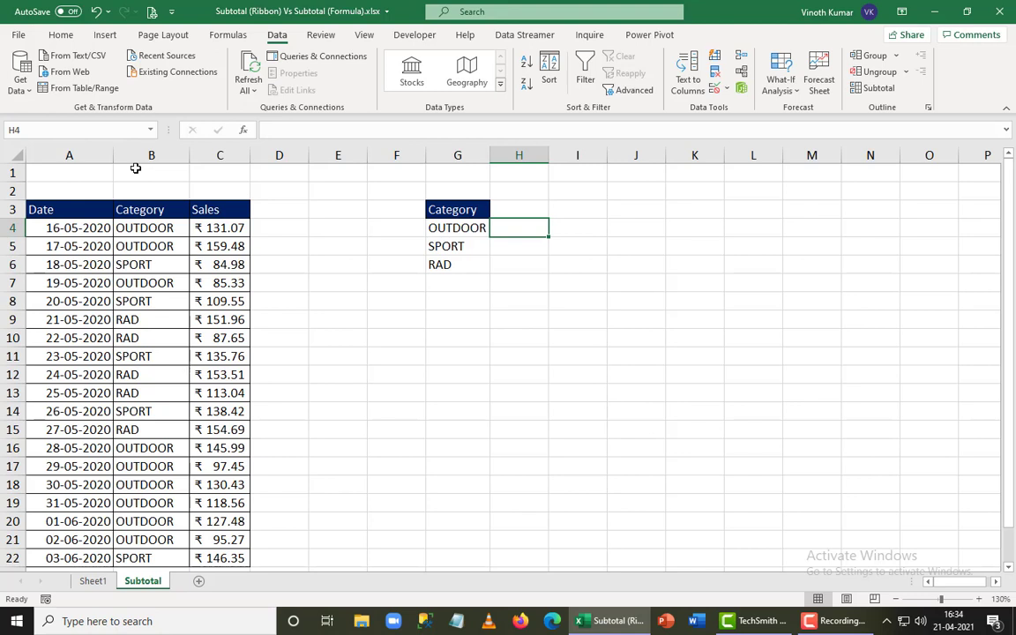
type("=sumi")
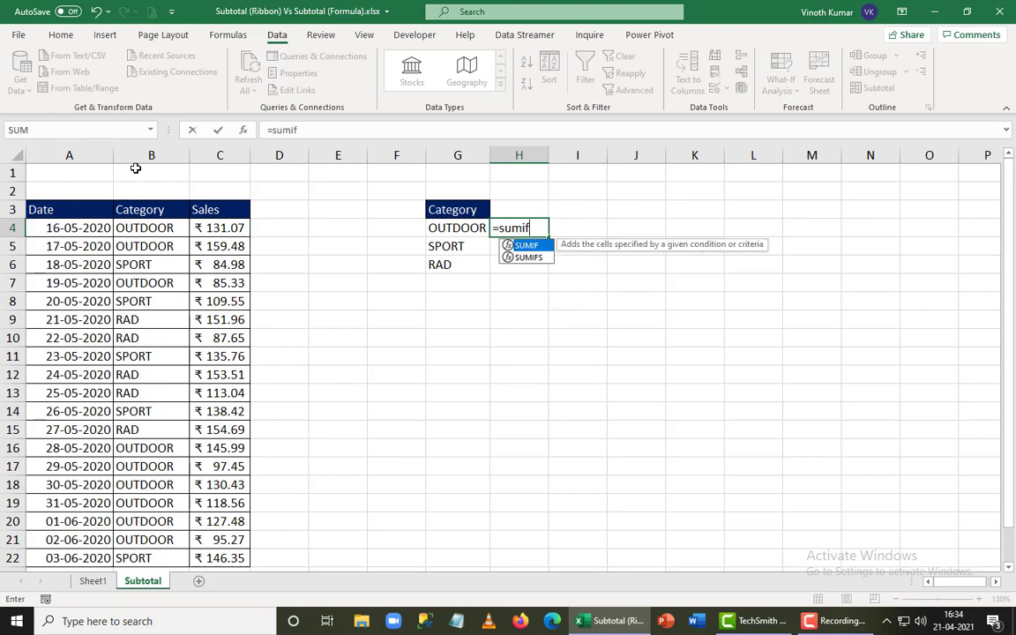
type("f")
key("Tab")
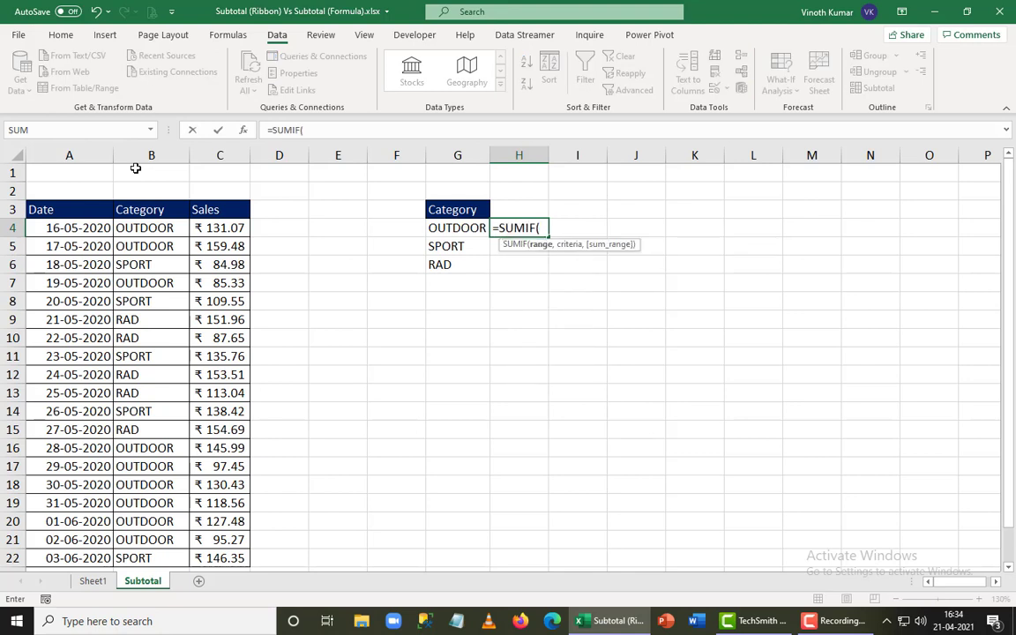
key("Left")
key("Left")
key("Left")
key("Left")
key("Left")
key("Left")
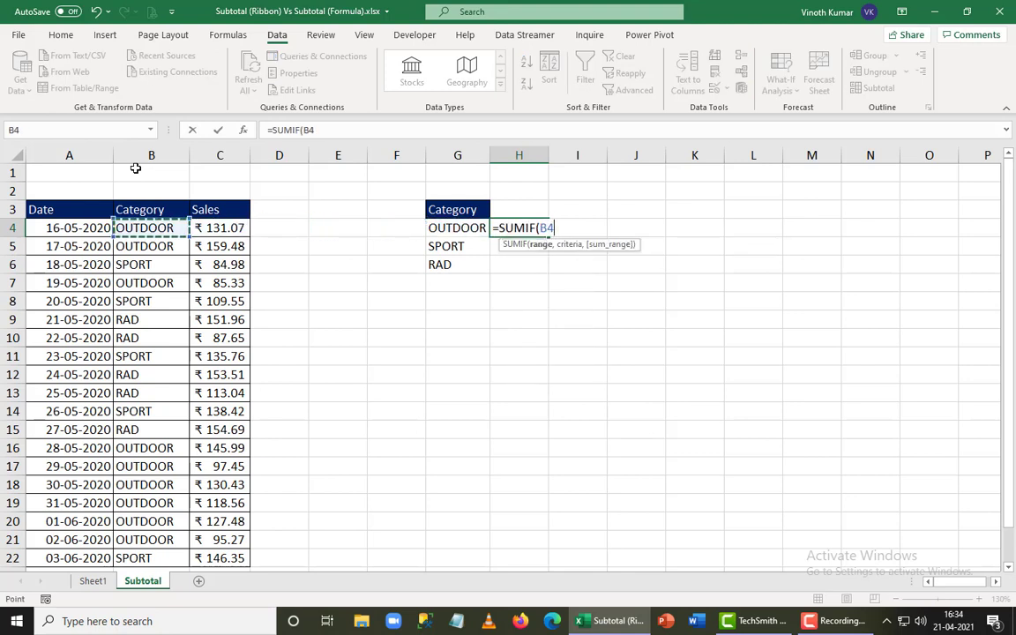
key("ctrl+shift+Down")
key("F4")
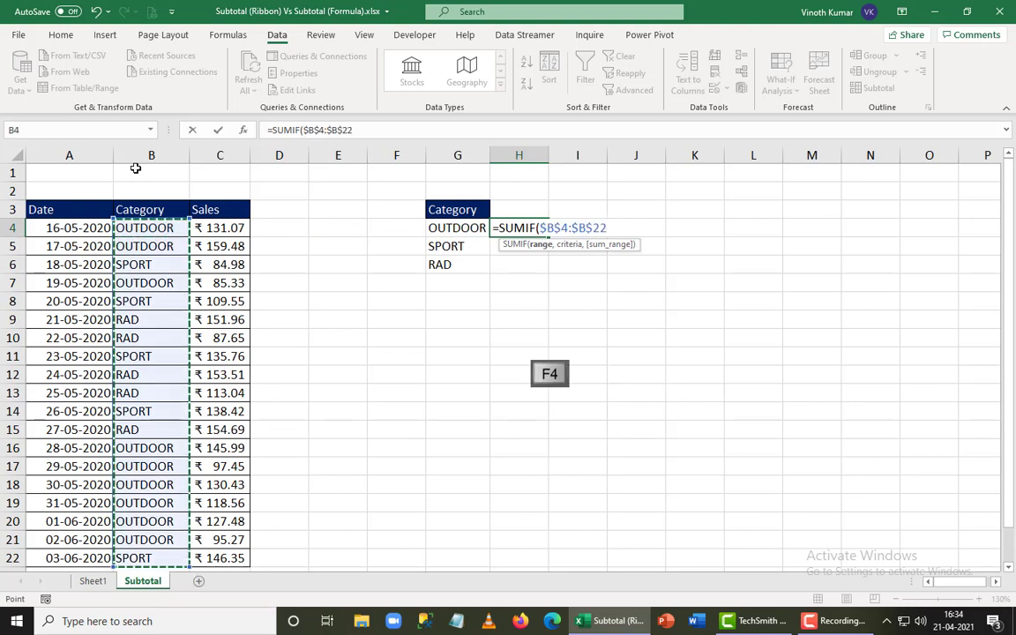
- Complete the SUMIF formula in H4 with G4 as the criteria and C4:C22 as the sum range
type(",")
key("Left")
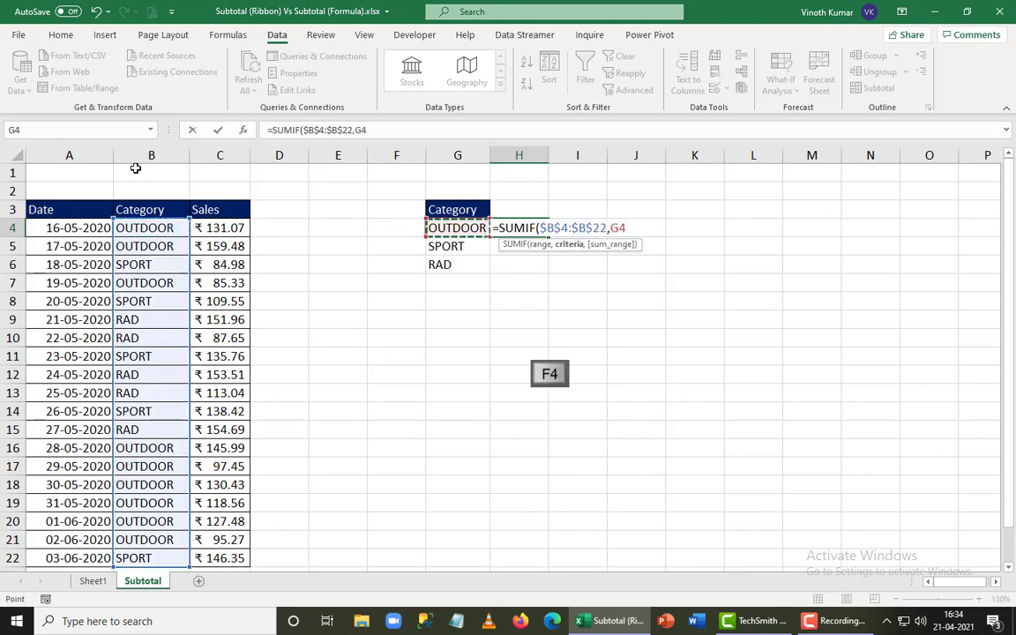
type(",")
key("Left")
key("Left")
key("Left")
key("Left")
key("Left")
key("ctrl+shift+Down")
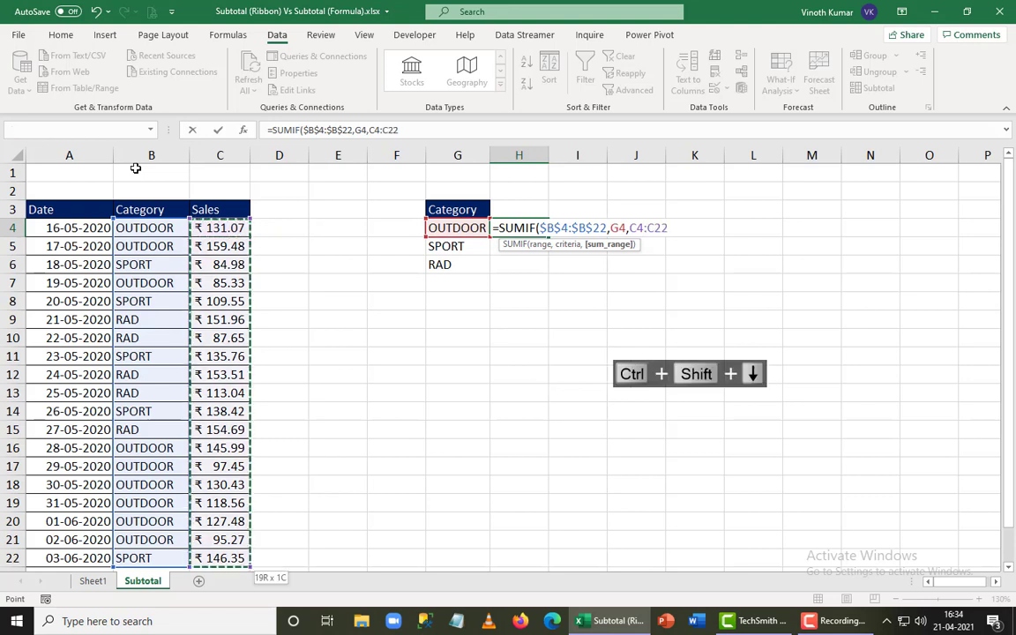
key("Return")
key("Up")
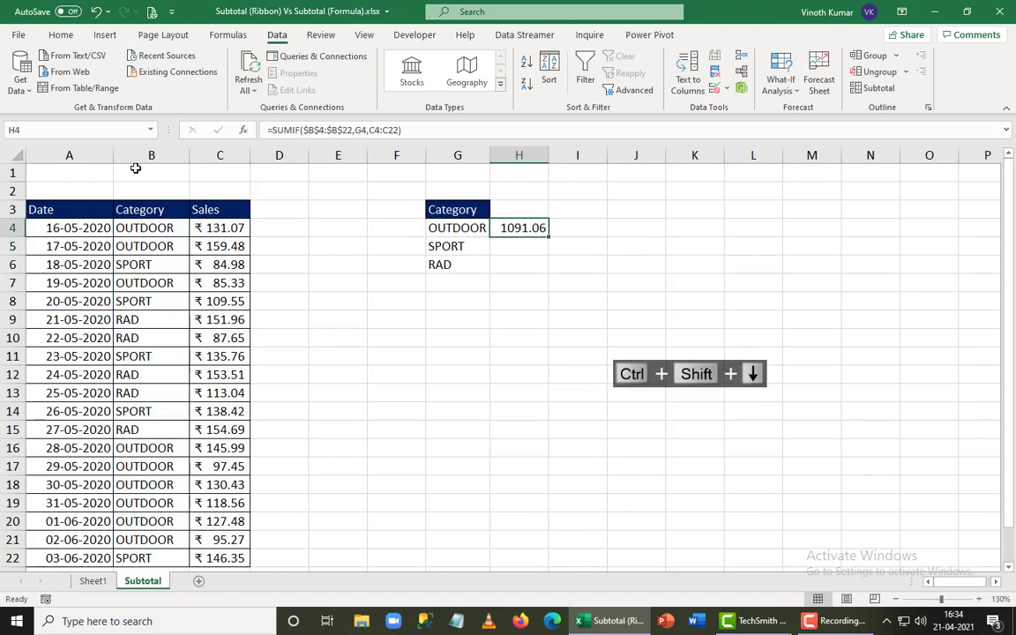
- Edit the SUMIF formula in H4 so its sum range is the absolute reference $C$4:$C$22
key("F2")
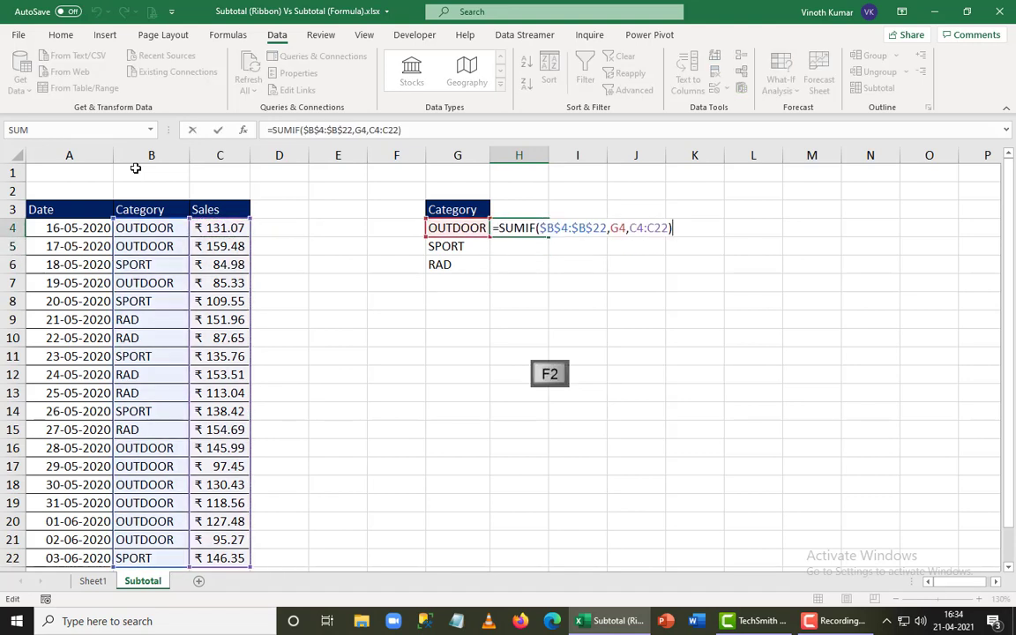
key("Left")
key("shift+Left")
key("shift+Left")
key("shift+Left")
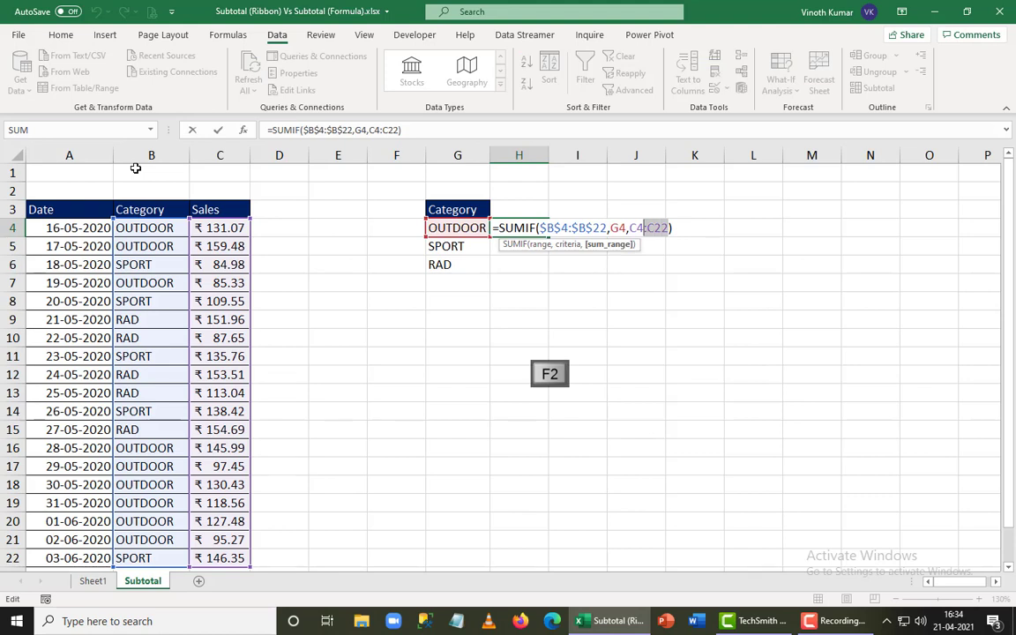
key("F4")
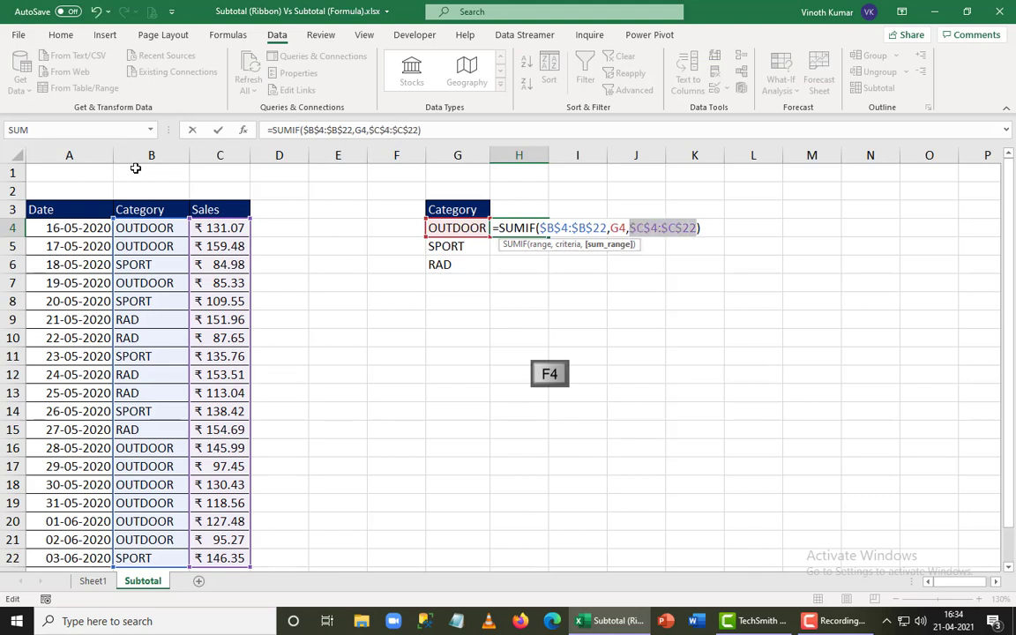
key("ctrl+Return")
- Fill the SUMIF formula from H4 down to H6 for the SPORT and RAD categories
key("shift+Down")
key("shift+Down")
key("ctrl+d")
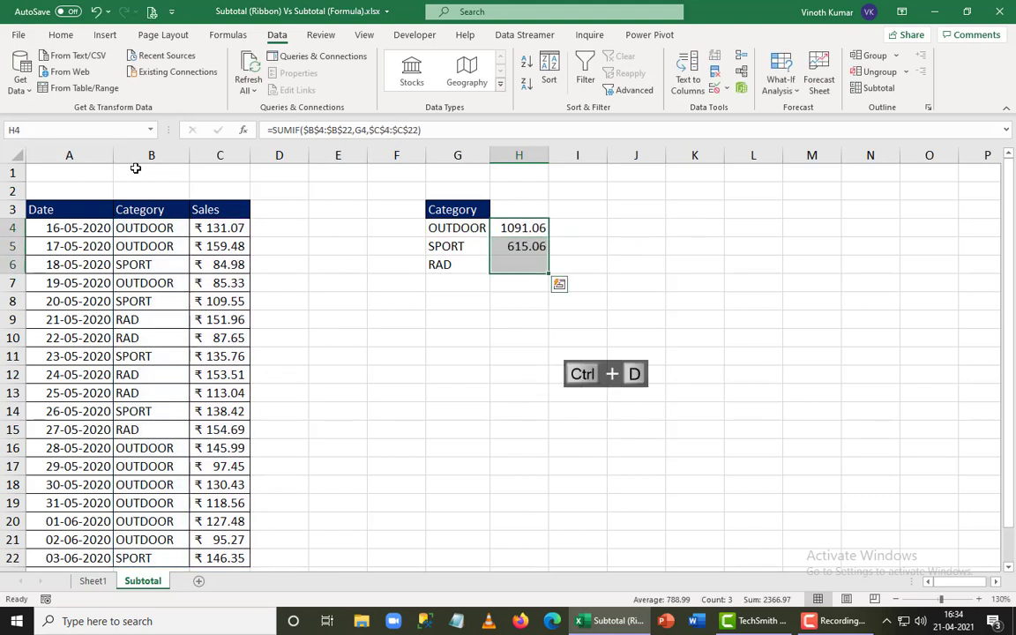
key("shift+Up")
key("shift+Up")
key("Down")
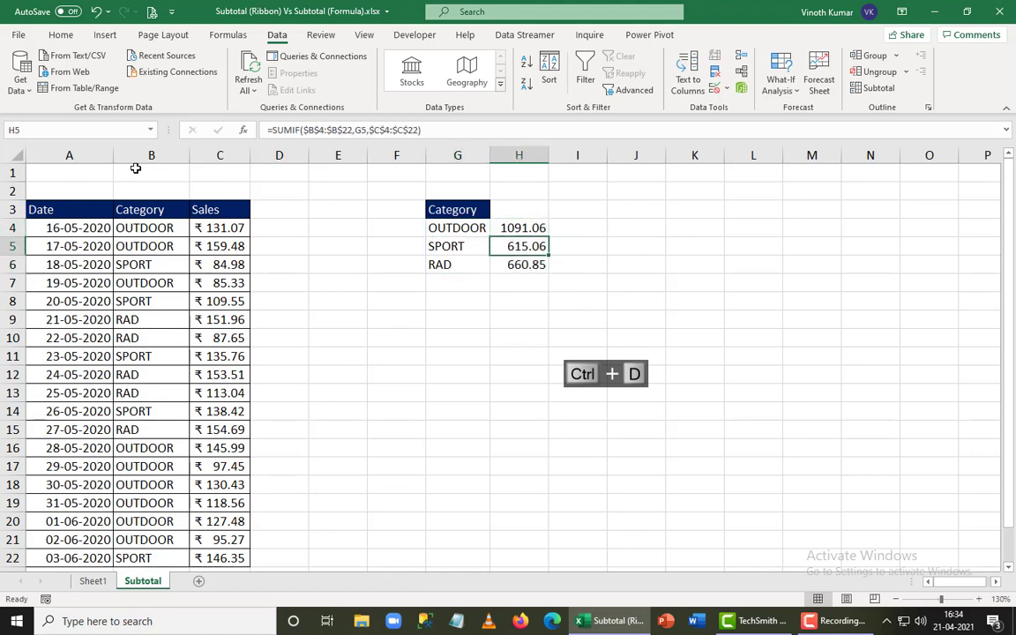
key("Down")
- Enter the heading Sales in H3 above the category totals
key("Up")
key("Up")
key("Up")
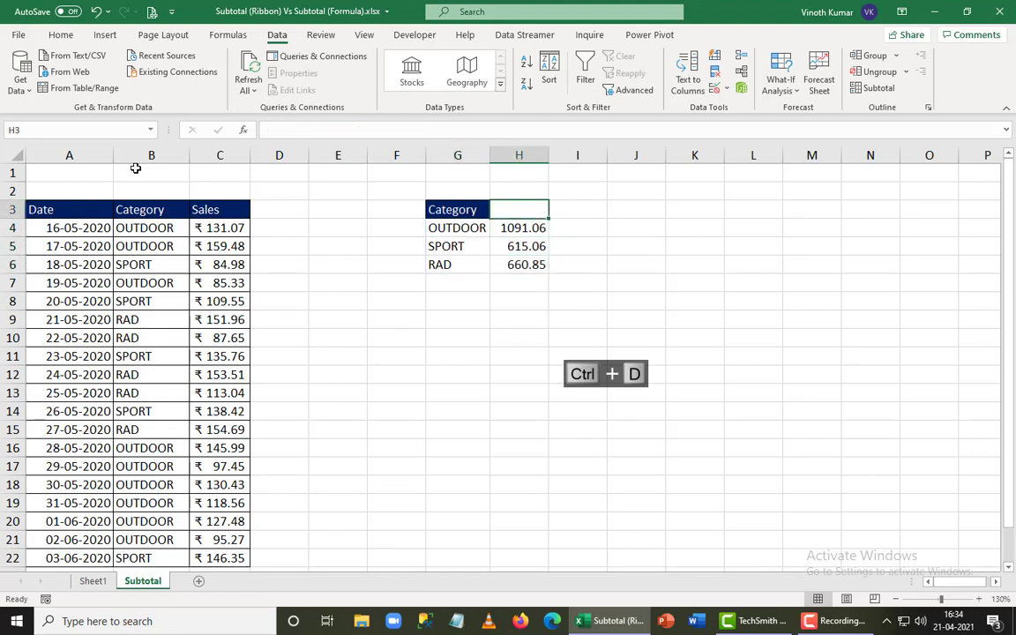
type("Sales")
key("Left")
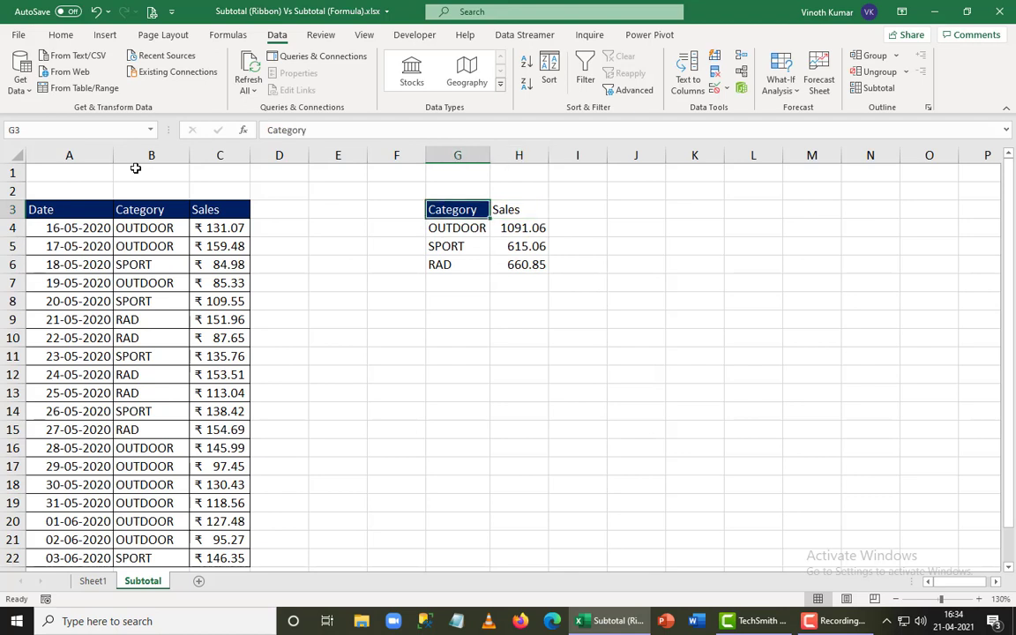
- Copy the formatting of the Category heading in G3 onto the Sales heading in H3 with Format Painter
left_click(63, 38)
left_click(43, 89)
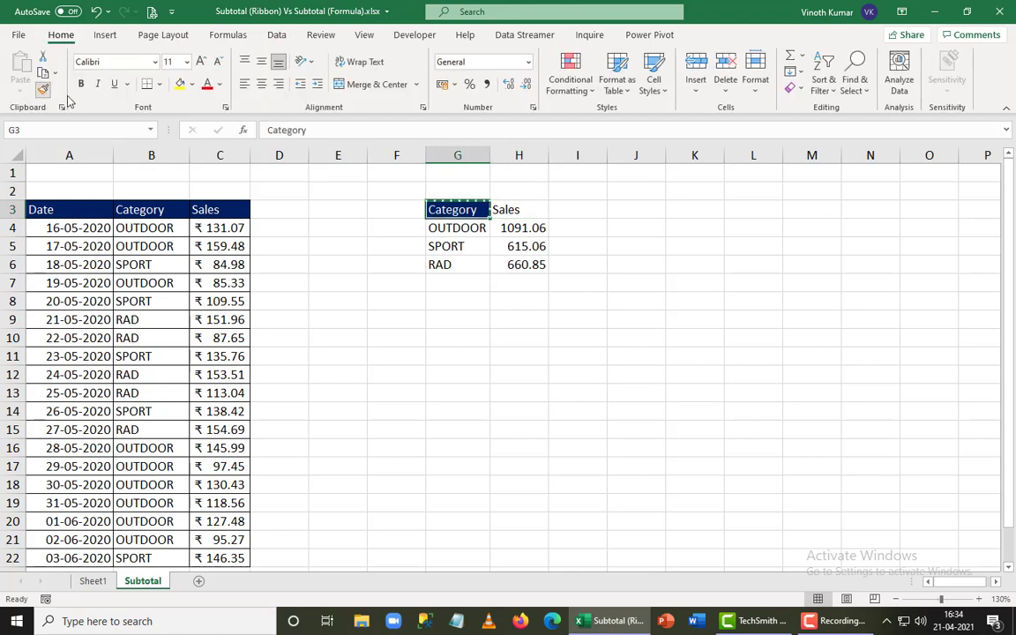
left_click(516, 212)
left_click(685, 282)
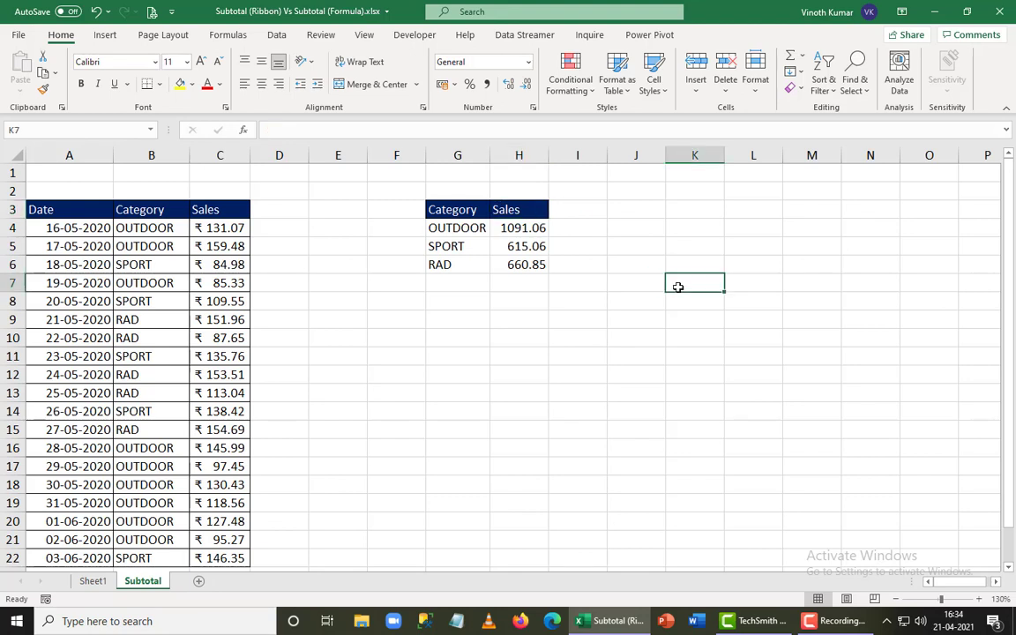
- Delete row 1 and insert three blank rows at the top of the sheet above the data
scroll(275, 358, "down", 2)
scroll(290, 370, "up", 2)
left_click(15, 173)
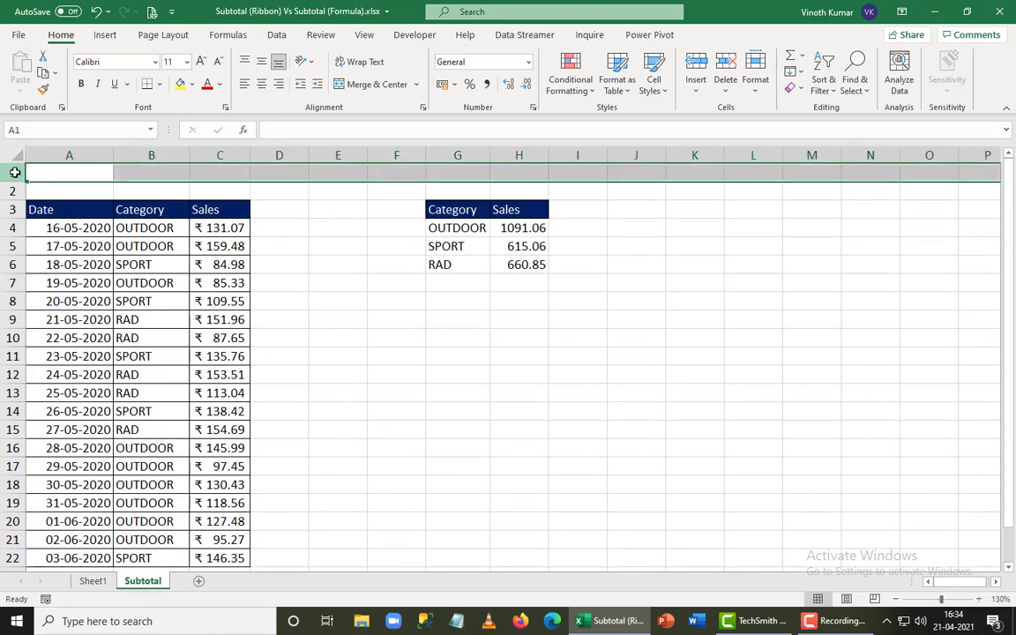
key("ctrl+minus")
key("ctrl+plus")
key("ctrl+plus")
key("ctrl+plus")
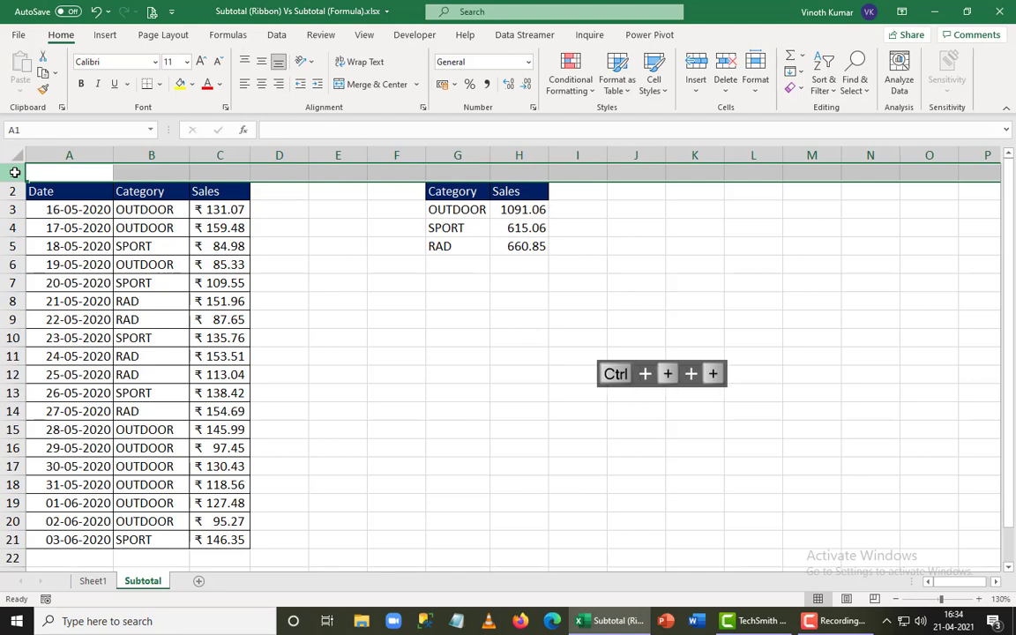
- Enter the label SUM in cell B2 above the data table
key("Down")
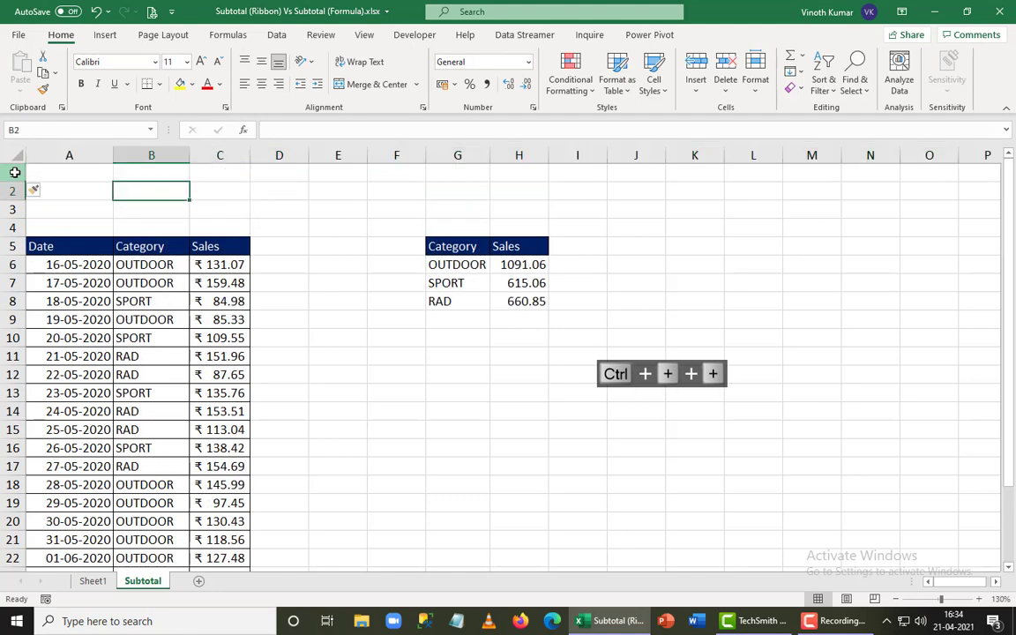
type("SUM")
key("Tab")
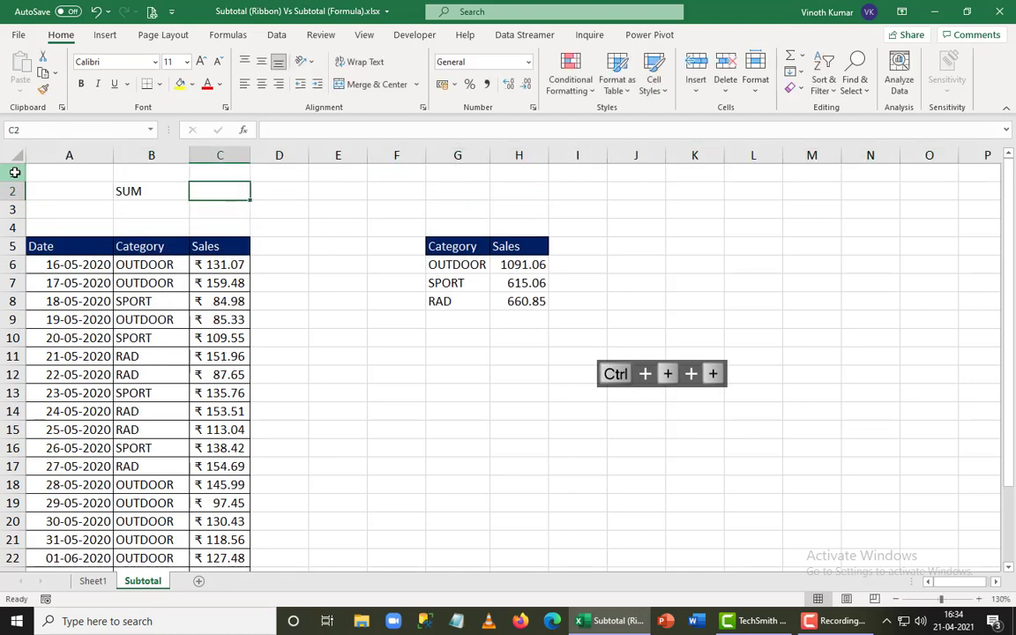
key("Left")
key("Down")
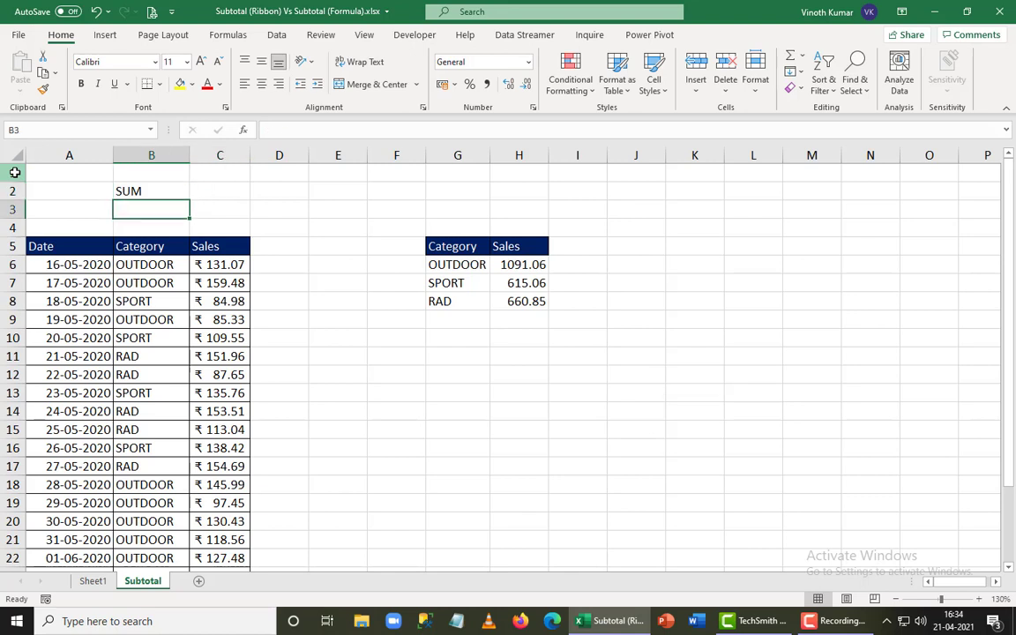
- Enter the label Subtotal Sum in cell B3, below the SUM label
type("Subtotal")
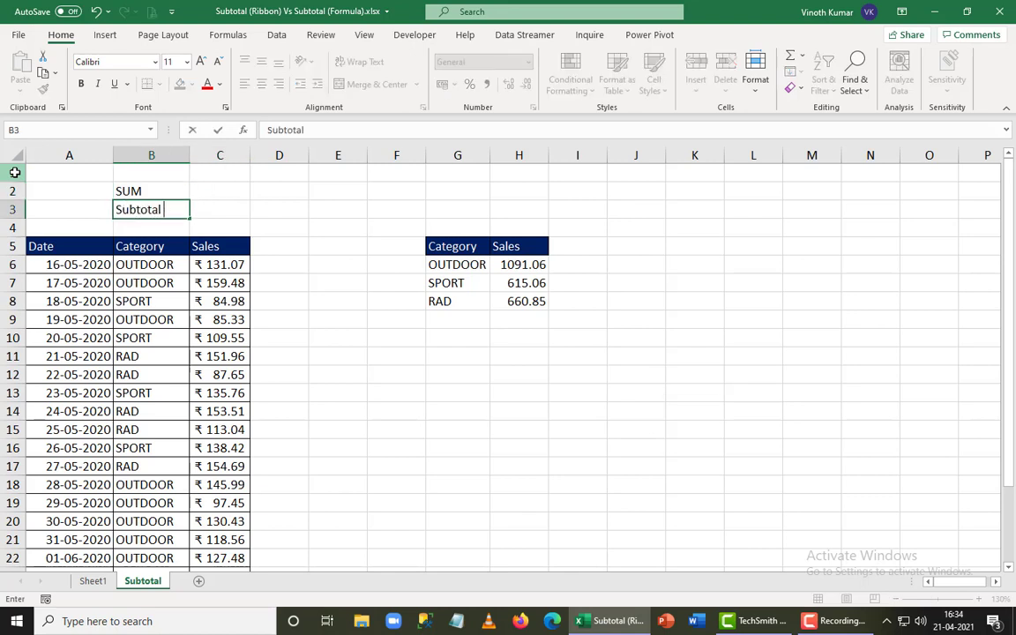
type(" Sum")
key("ctrl+Return")
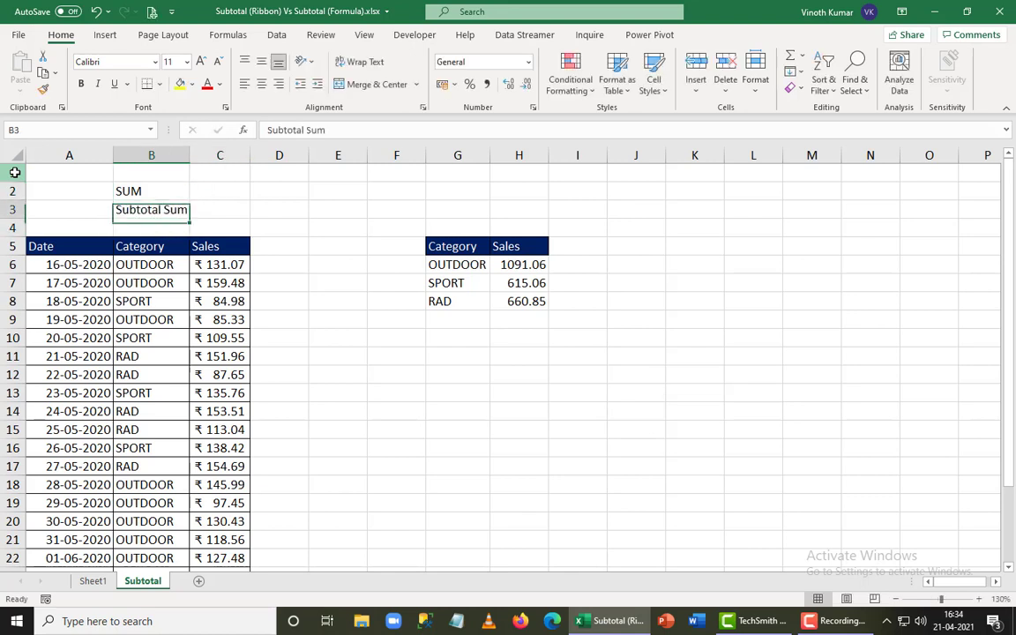
- Enter =SUM(C5:C24) in C2 to total the Sales column beside the SUM label
key("Up")
key("Right")
type("=SUM(")
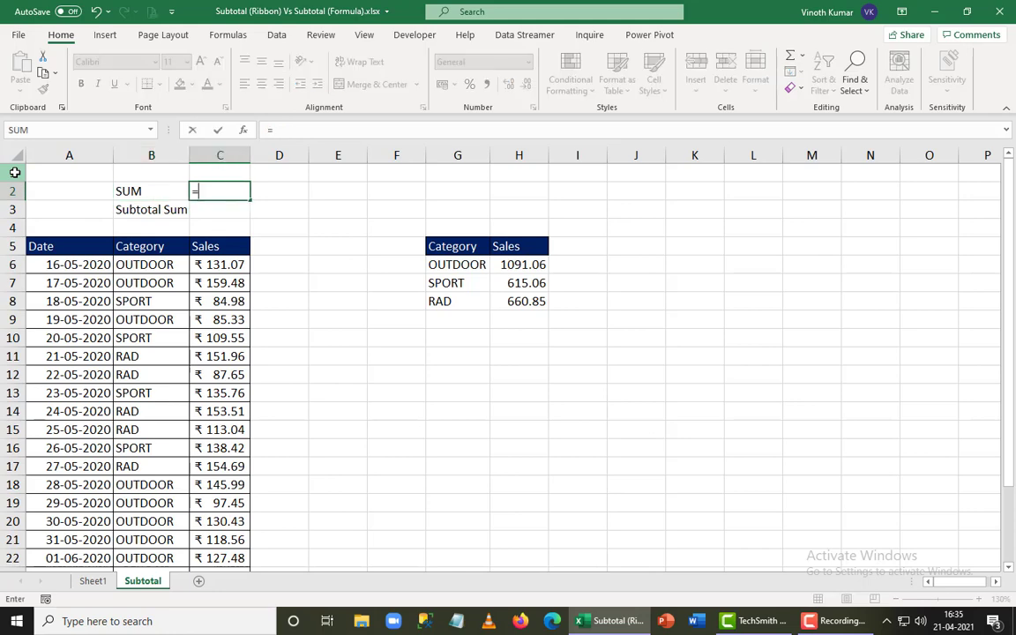
key("Down")
key("Down")
key("Down")
key("ctrl+shift+Down")
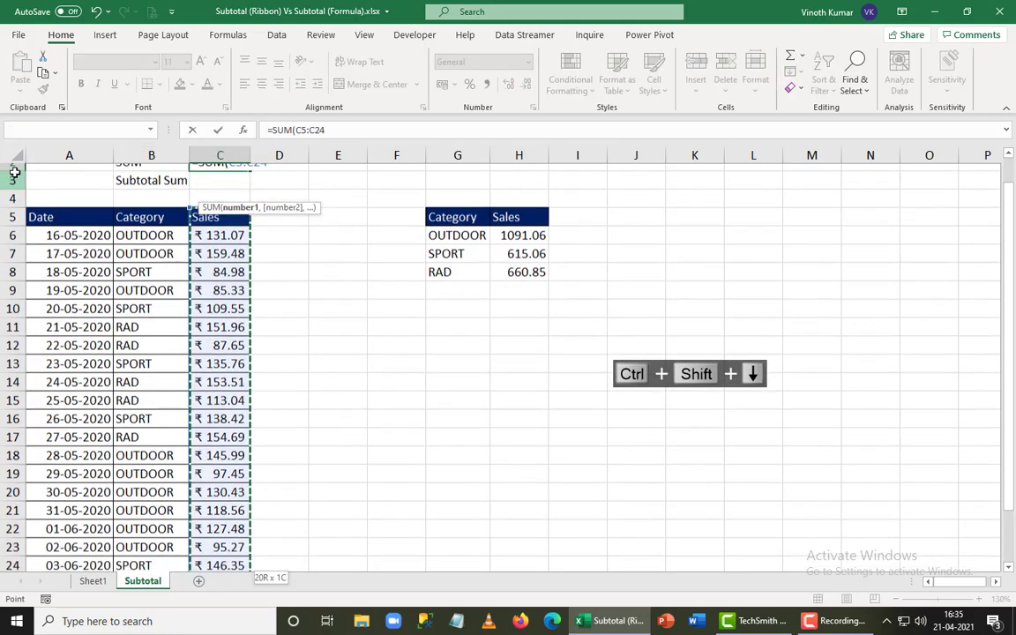
key("Return")
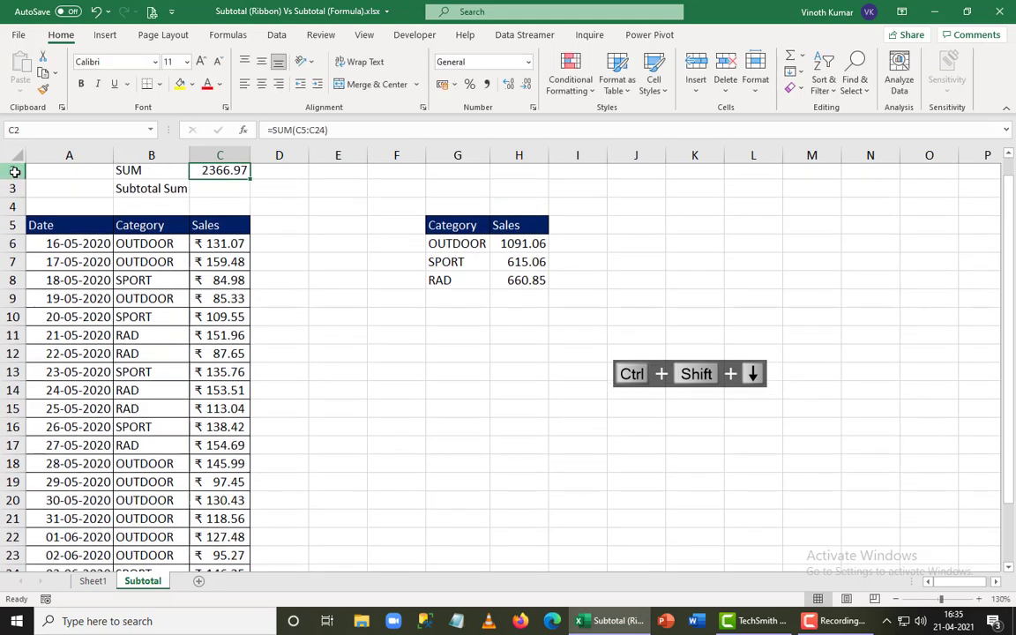
- Enter =SUBTOTAL(9,C5:C24) in C3, using function number 9 (SUM) over the Sales column
type("=sub")
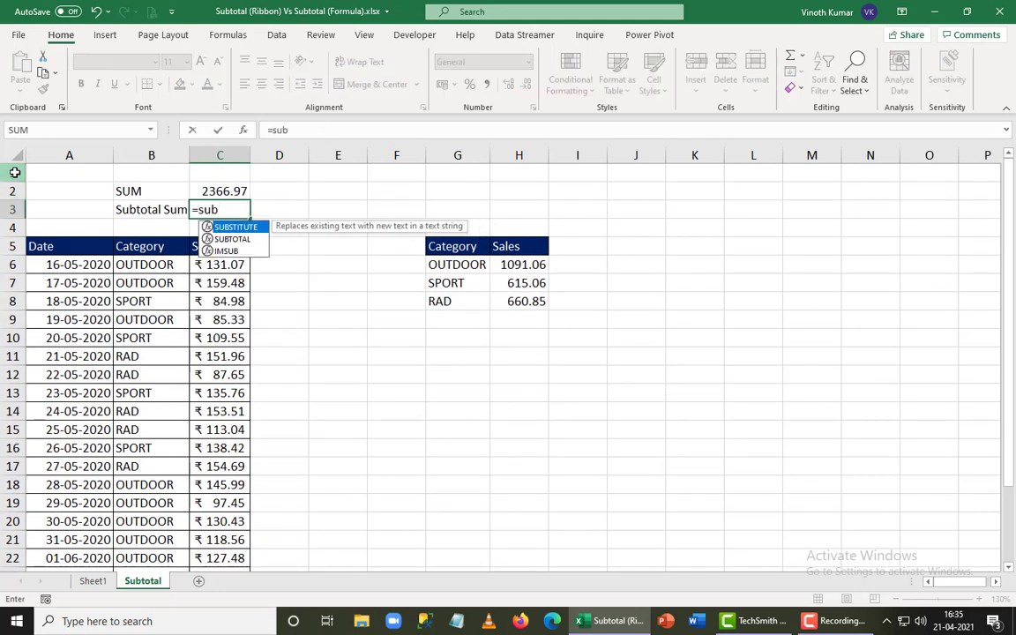
key("Down")
key("Tab")
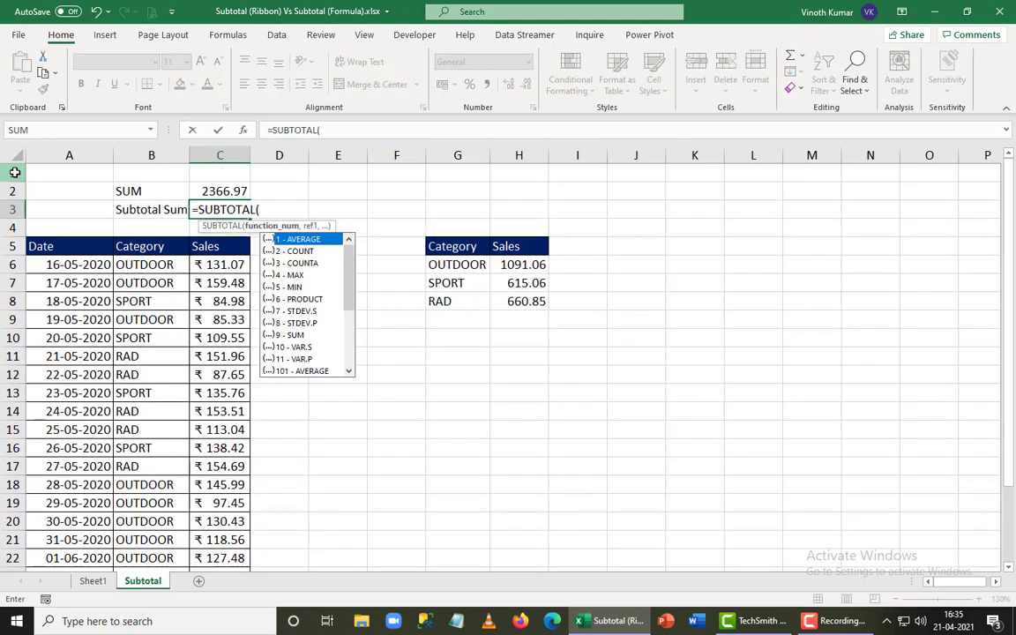
key("Down")
key("Down")
key("Down")
key("Down")
key("Down")
key("Down")
key("Down")
key("Down")
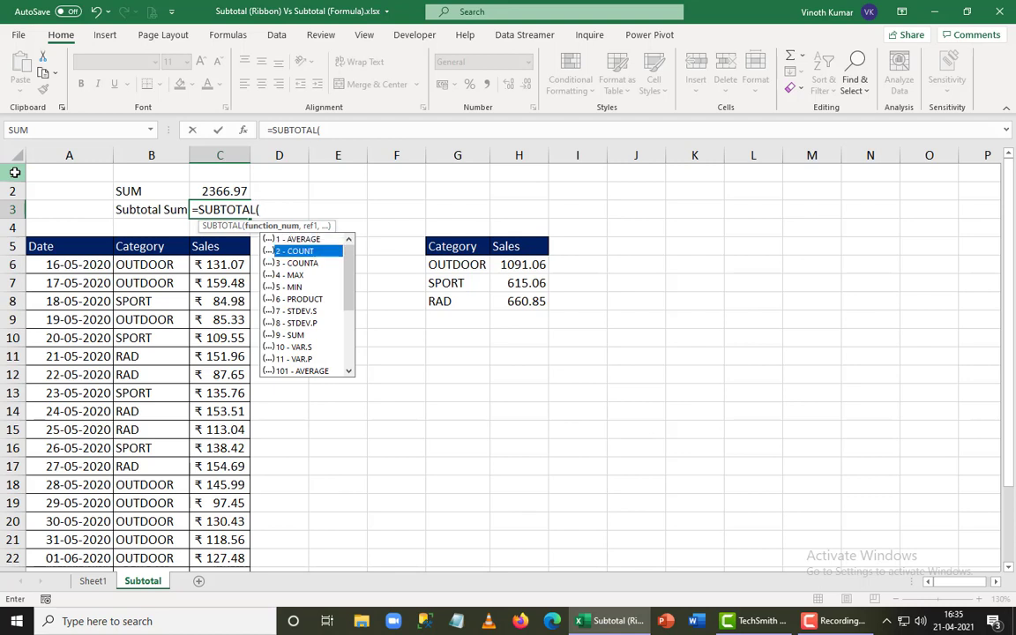
key("Tab")
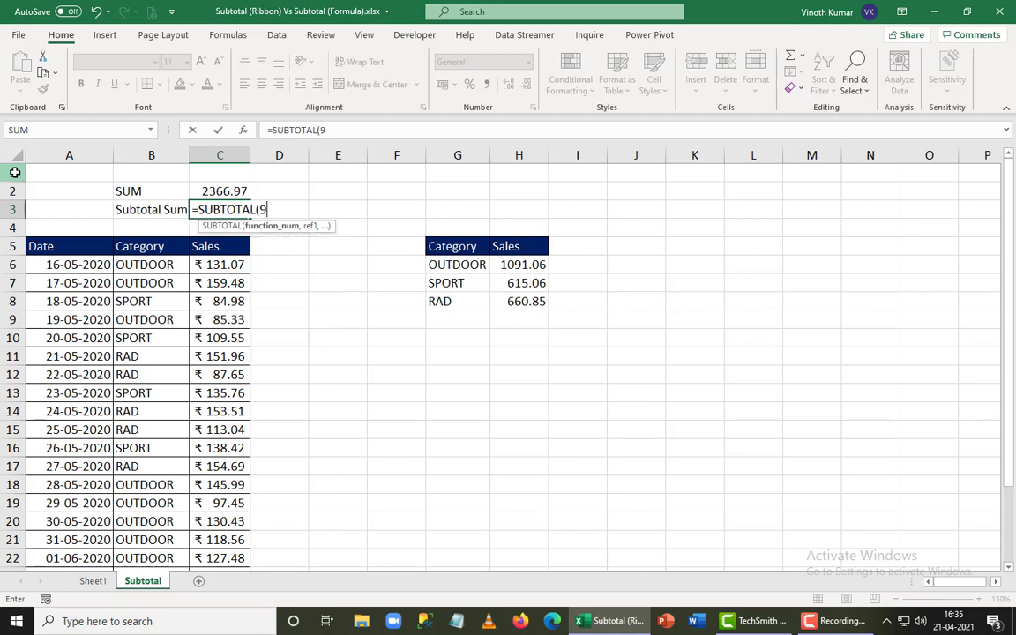
type(",")
key("Down")
key("Down")
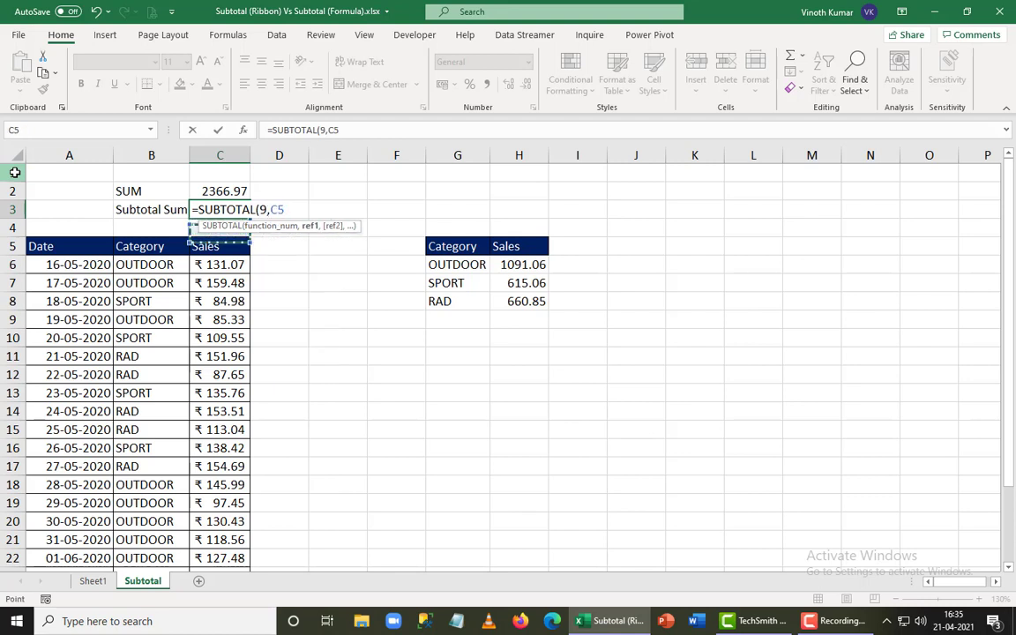
key("ctrl+shift+Down")
key("Return")
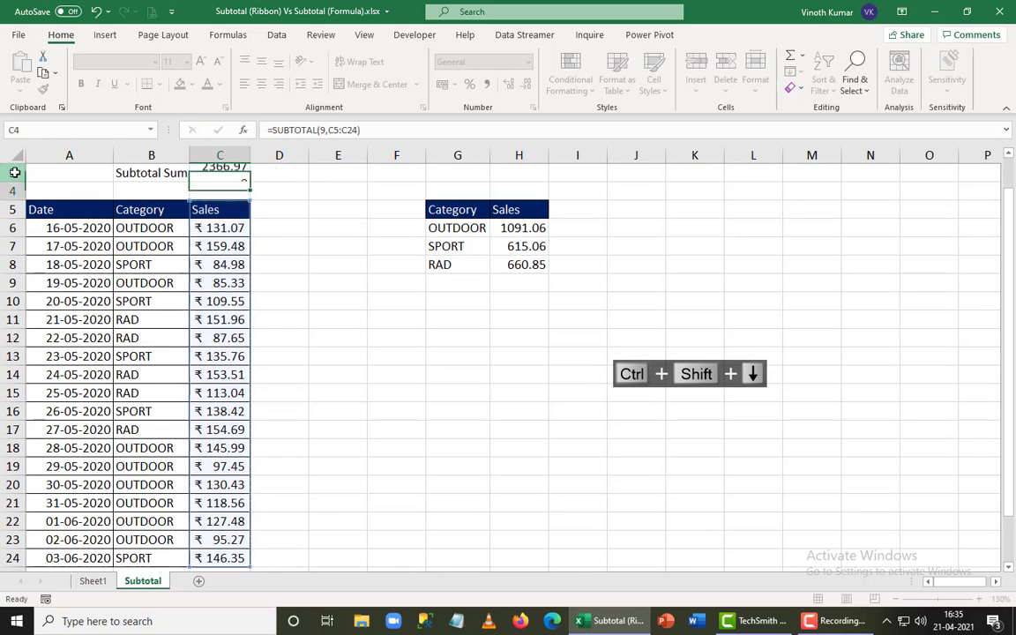
- Apply the comma number style to the two totals in C2:C3
key("Up")
key("Up")
key("Up")
left_click_drag(219, 191, 225, 209)
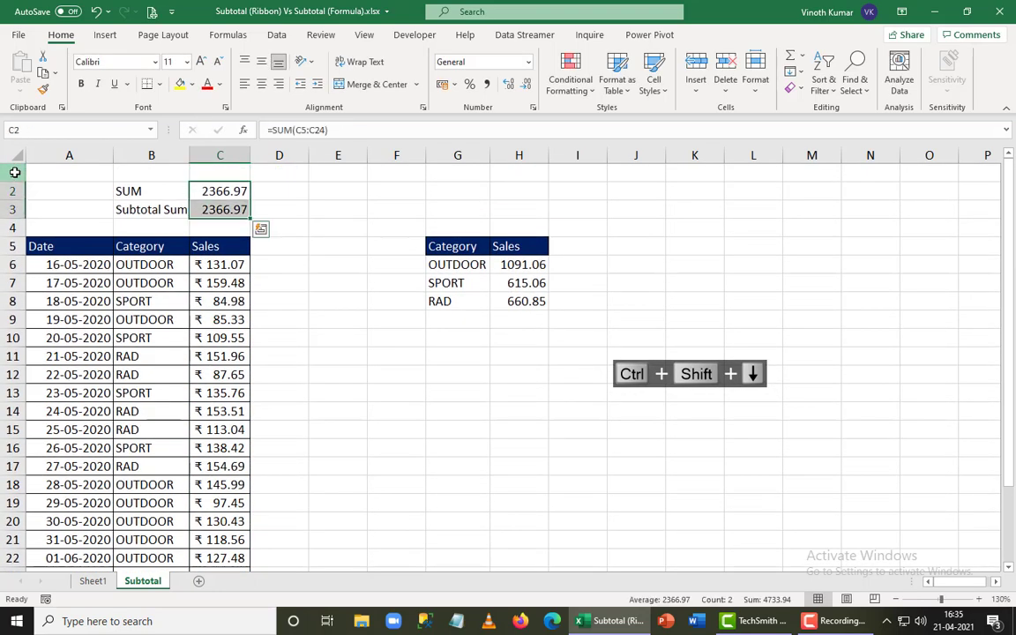
left_click(486, 84)
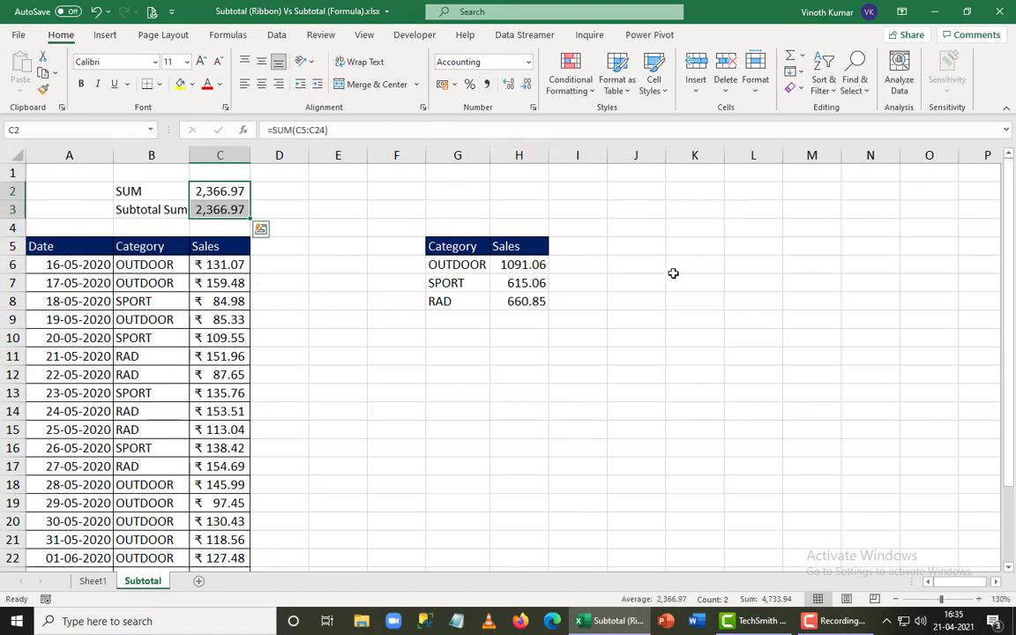
left_click(675, 270)
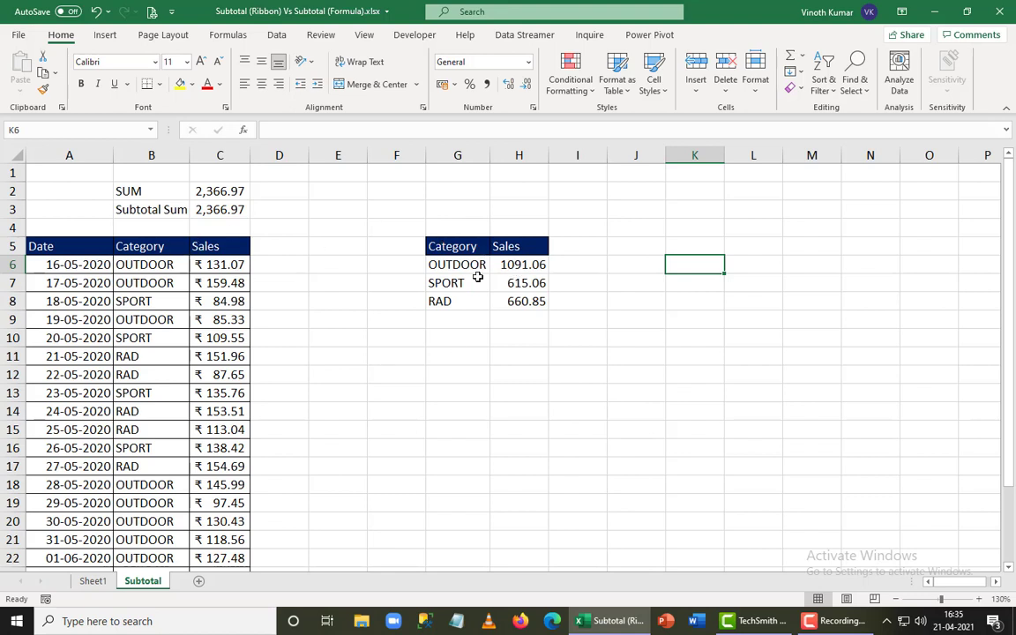
- Insert blank cells above the data table header A5:C5 five times, shifting the existing cells down
left_click_drag(33, 247, 216, 244)
key("ctrl+plus")
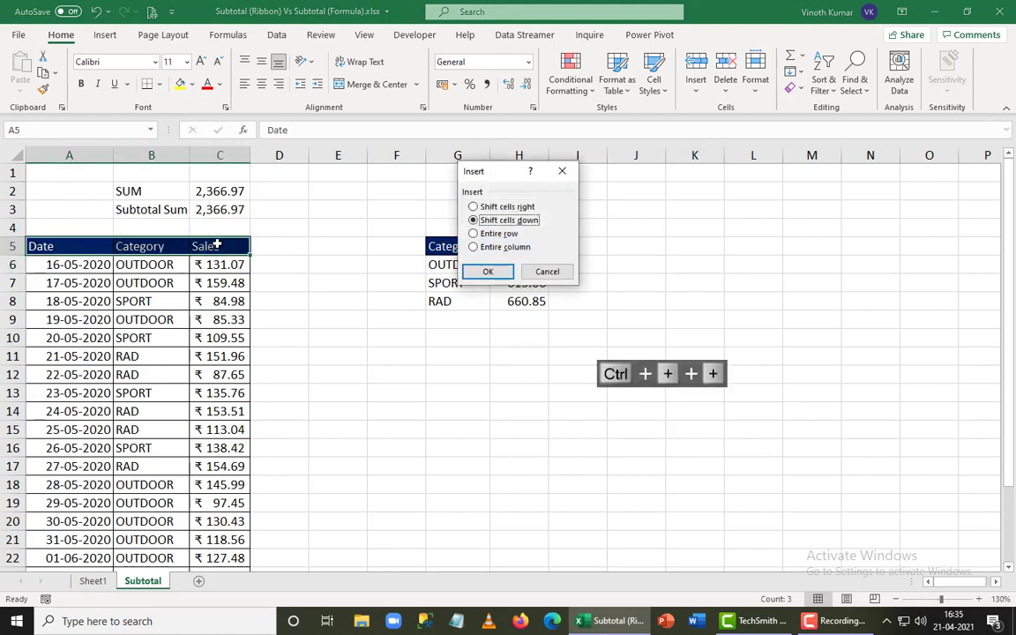
key("Return")
key("F4")
key("F4")
key("F4")
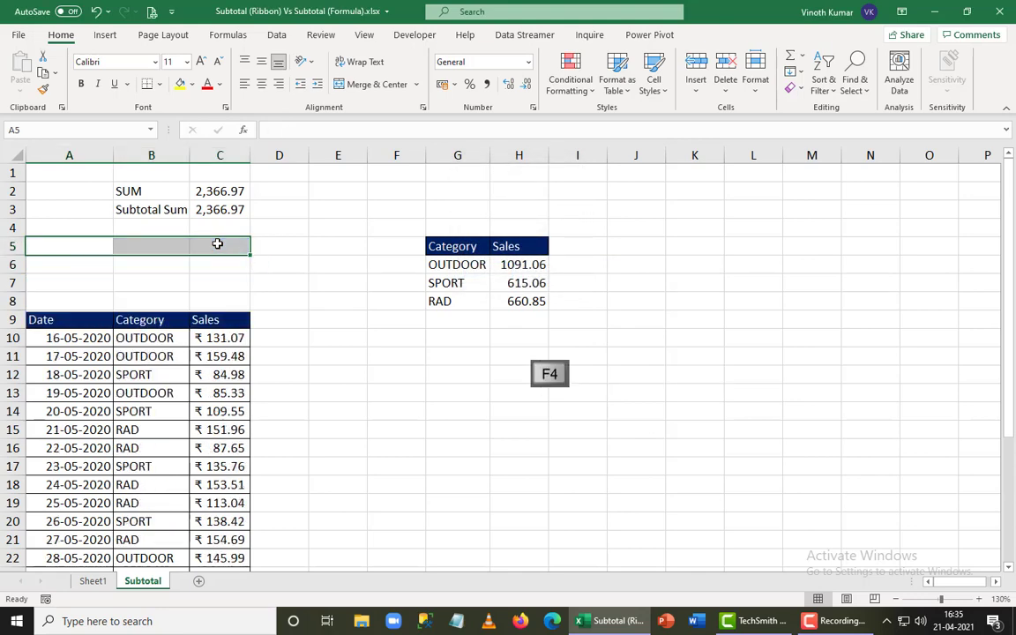
key("F4")
- Move the category sales summary from G5:H8 up so that it starts at G1
left_click_drag(431, 246, 522, 301)
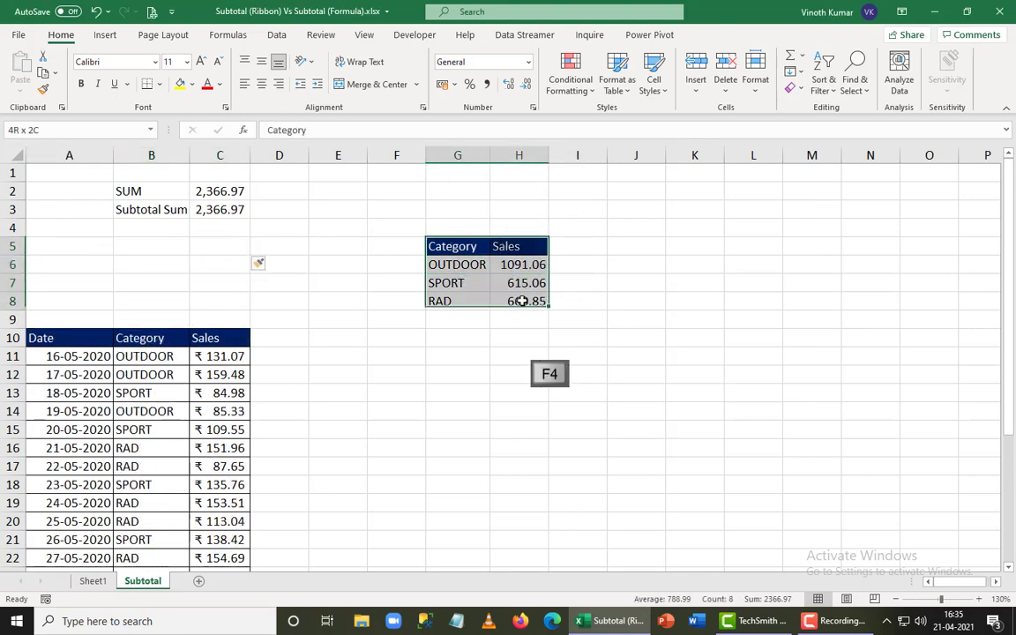
key("ctrl+x")
left_click(461, 173)
key("ctrl+v")
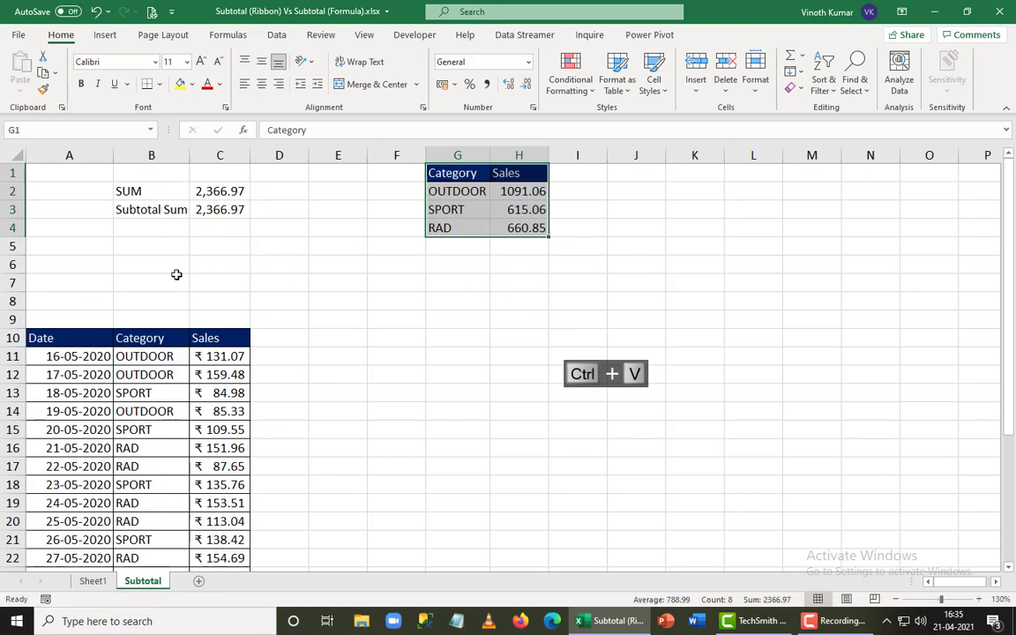
- Delete the five blank rows above the data table, starting at row 5
left_click(125, 252)
key("shift+space")
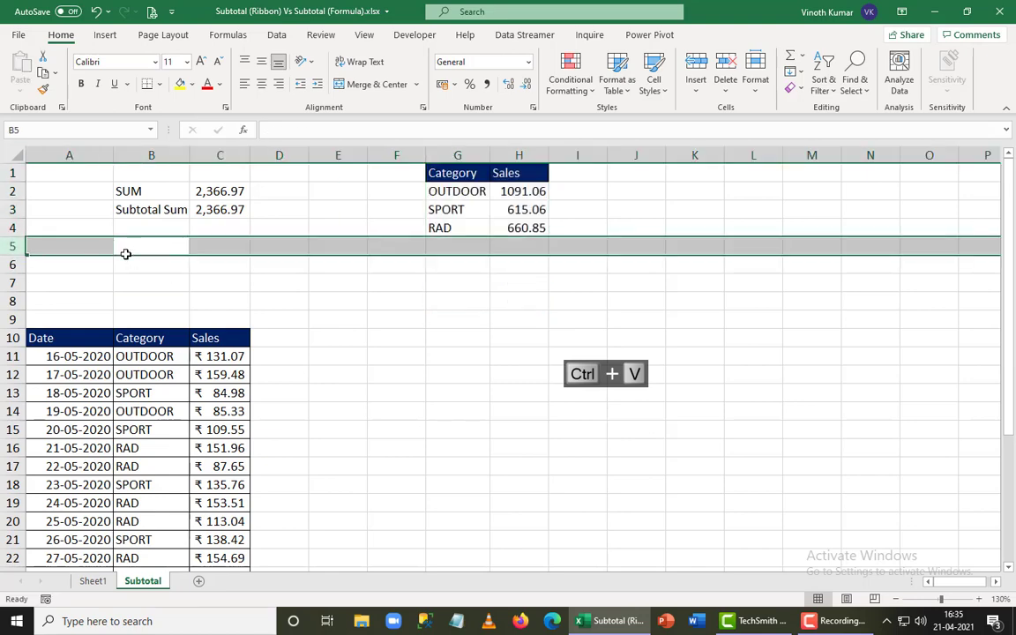
key("ctrl+minus")
key("ctrl+minus")
key("ctrl+minus")
key("ctrl+minus")
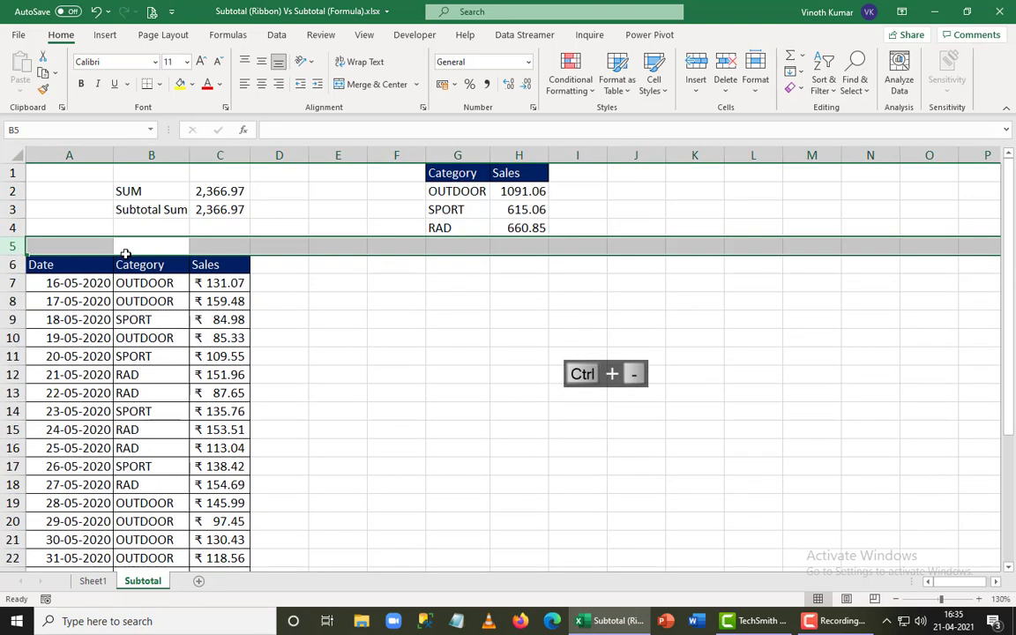
key("ctrl+minus")
- Turn on filtering for the data table header A5:C5
key("Right")
key("Left")
key("Left")
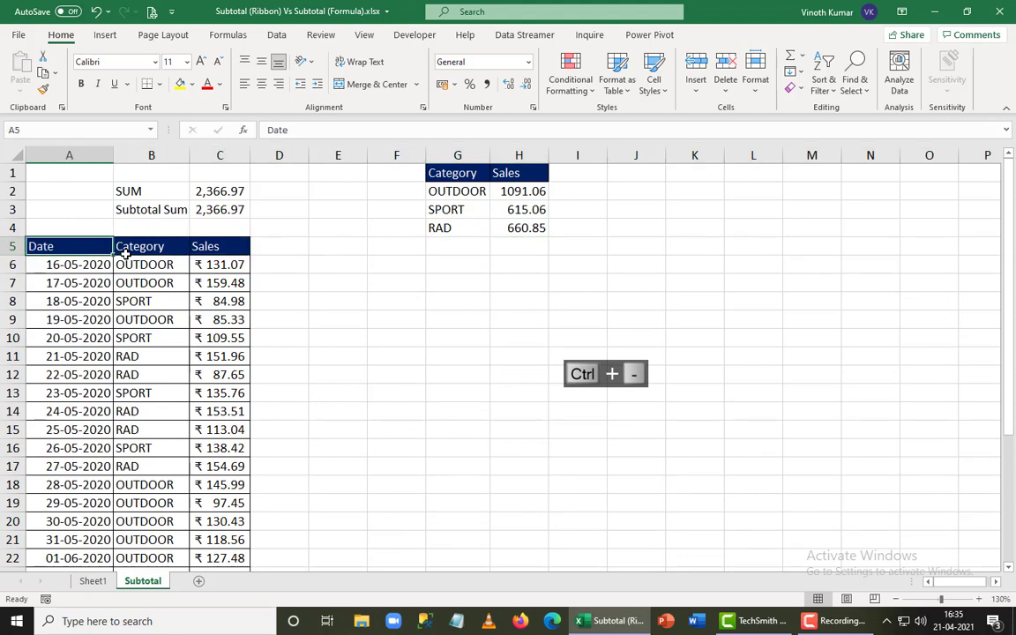
key("ctrl+shift+Right")
key("ctrl+shift+l")
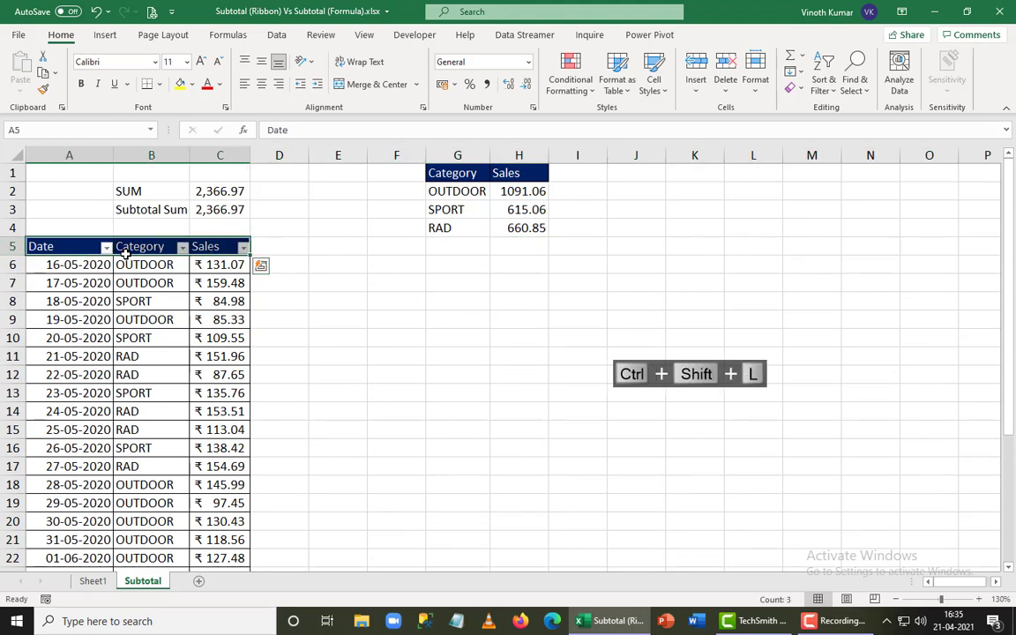
- Filter the Category column to OUTDOOR only and compare the subtotal in C3 with the OUTDOOR total in H2
left_click(193, 250)
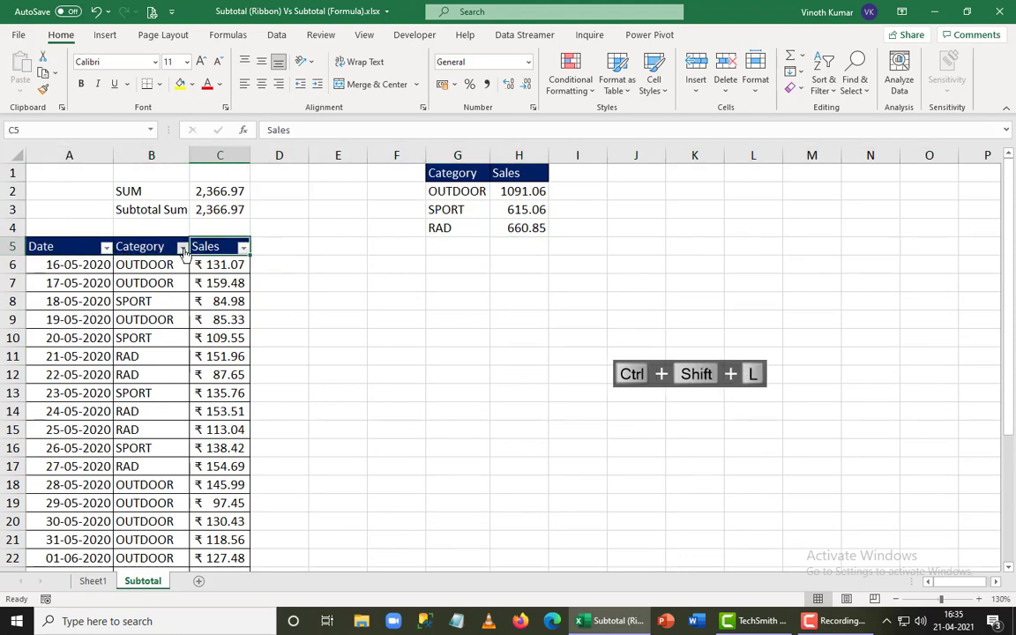
left_click(183, 248)
left_click(42, 415)
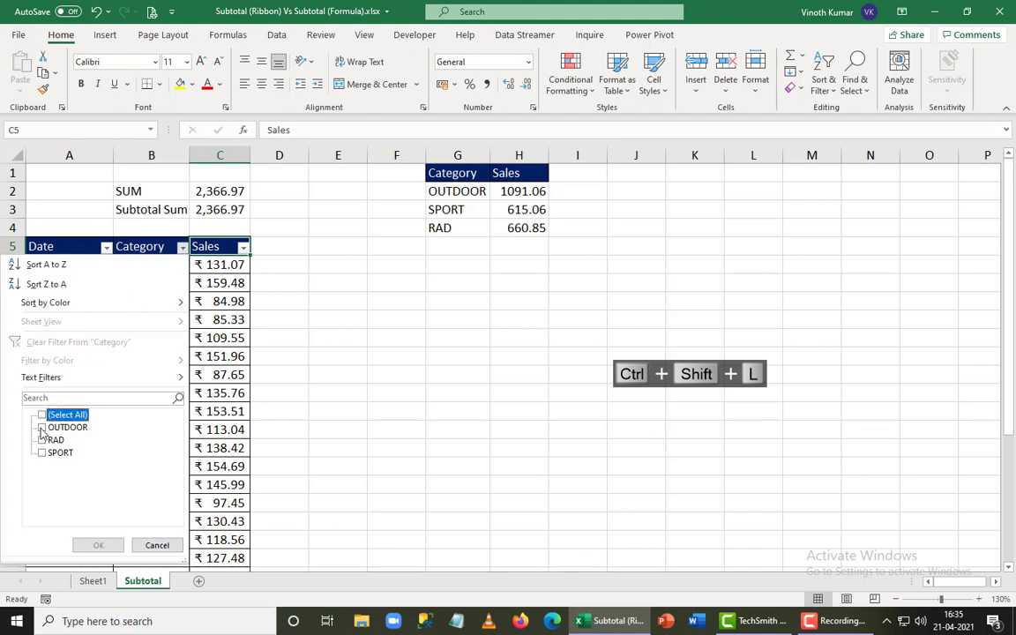
left_click(43, 427)
left_click(99, 546)
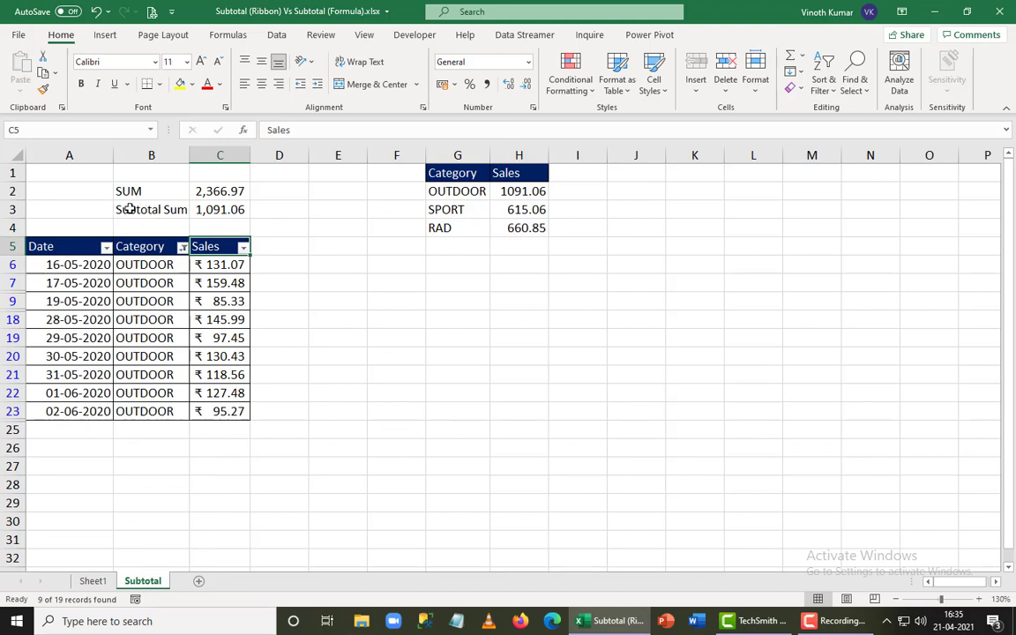
left_click(216, 209)
left_click(540, 193, "ctrl")
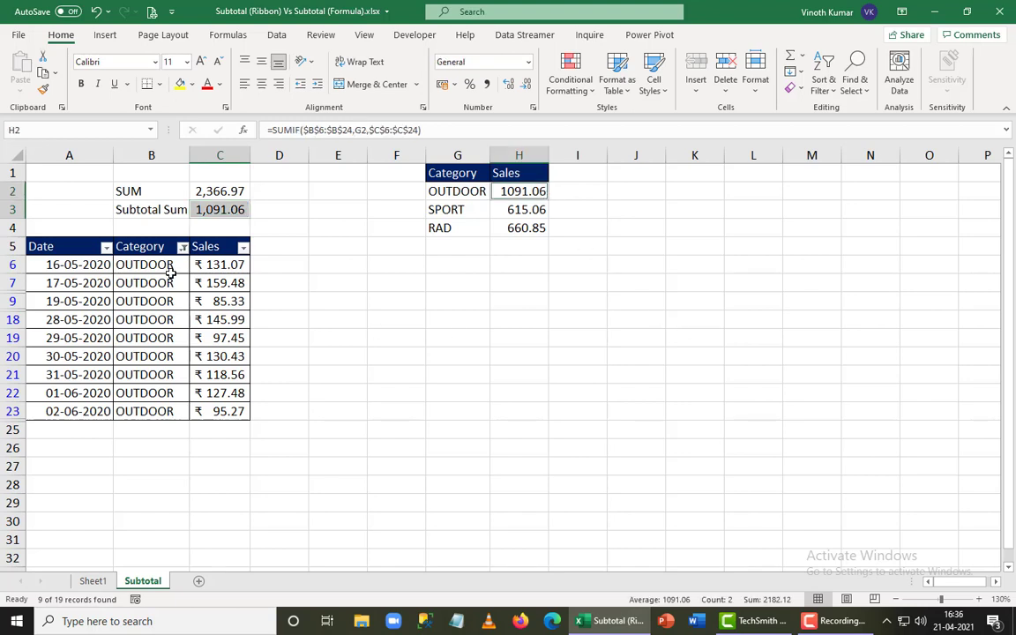
- Change the Category filter to show only RAD records
left_click(182, 247)
left_click(41, 428)
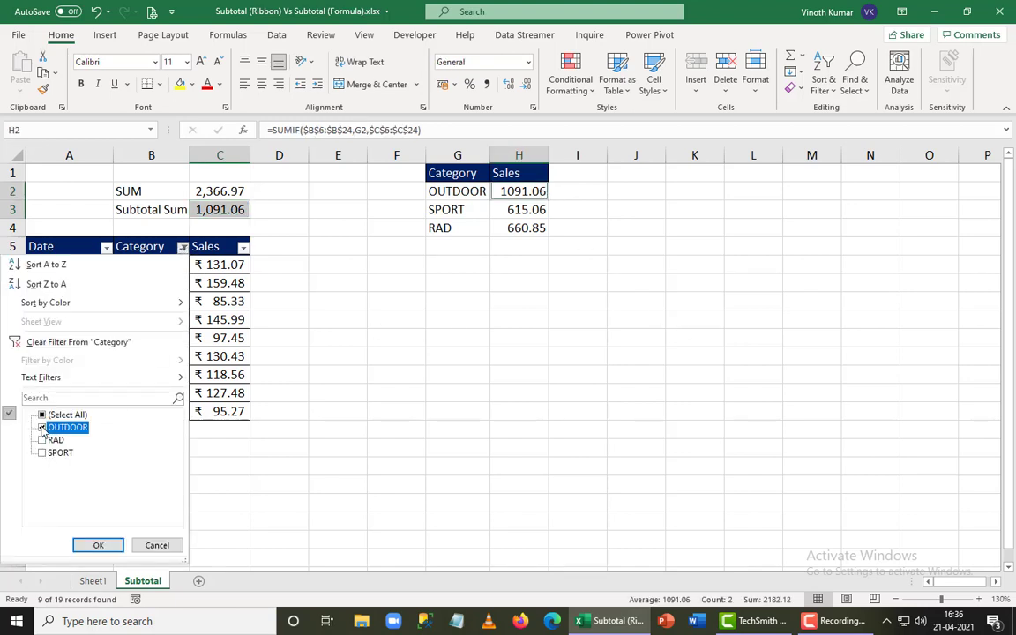
left_click(41, 440)
left_click(110, 546)
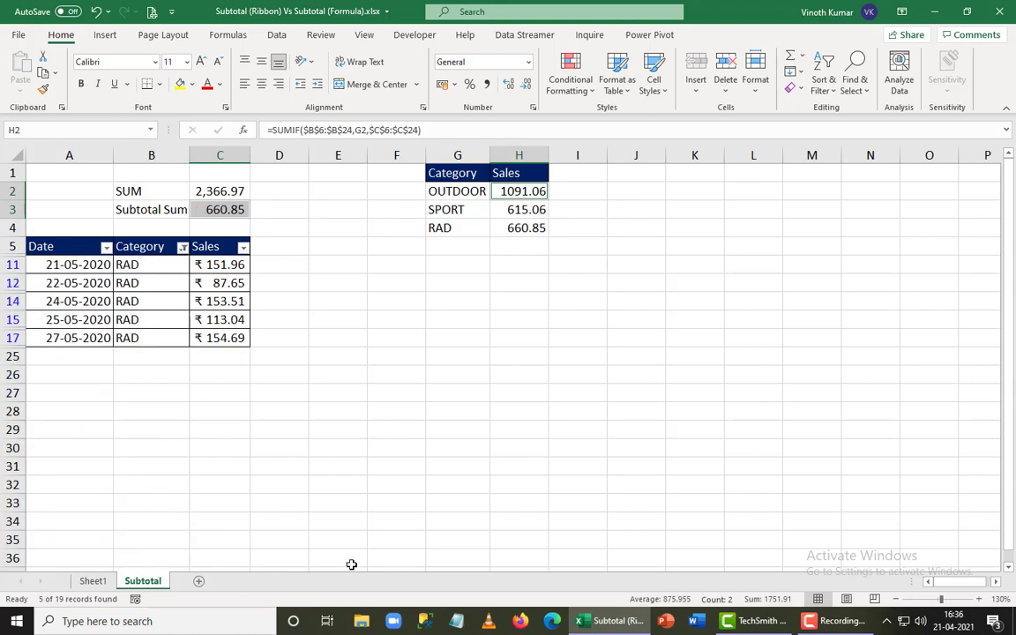
- Switch the Category filter to show only SPORT records
left_click(183, 248)
left_click(50, 441)
left_click(44, 452)
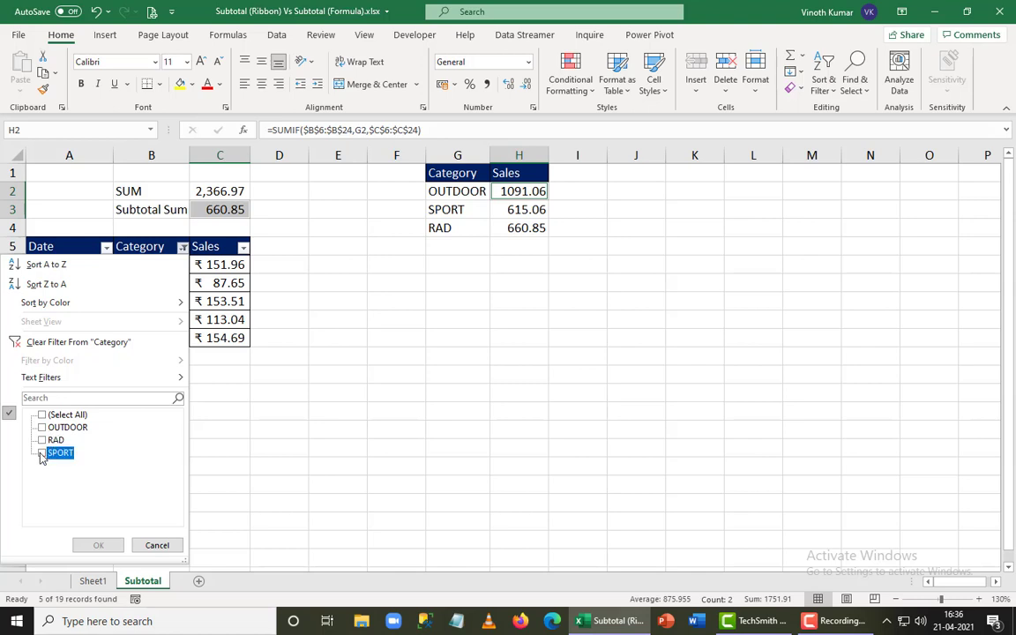
left_click(98, 545)
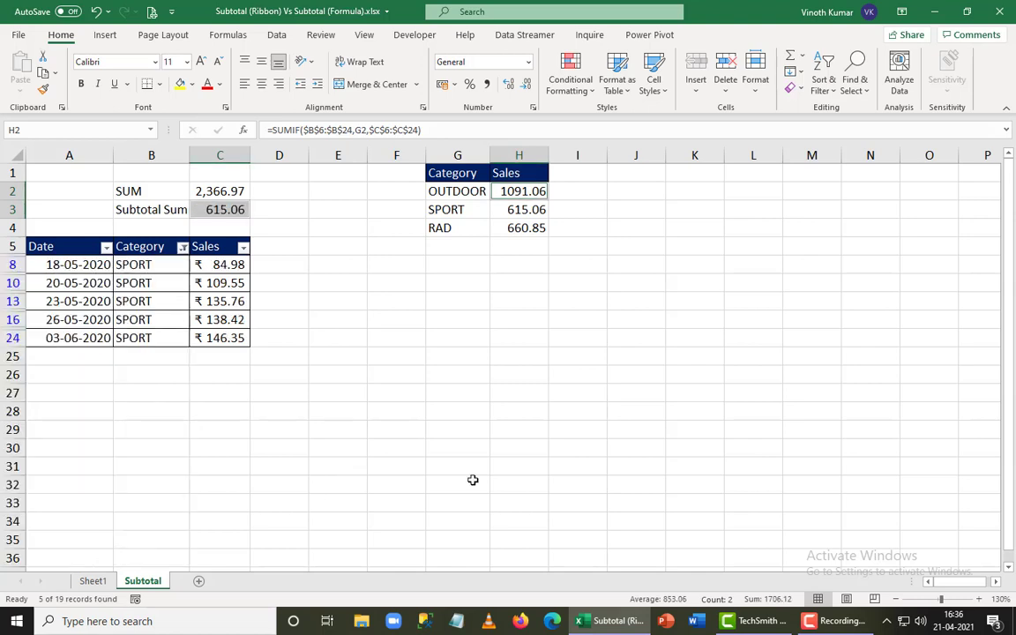
left_click(473, 480)
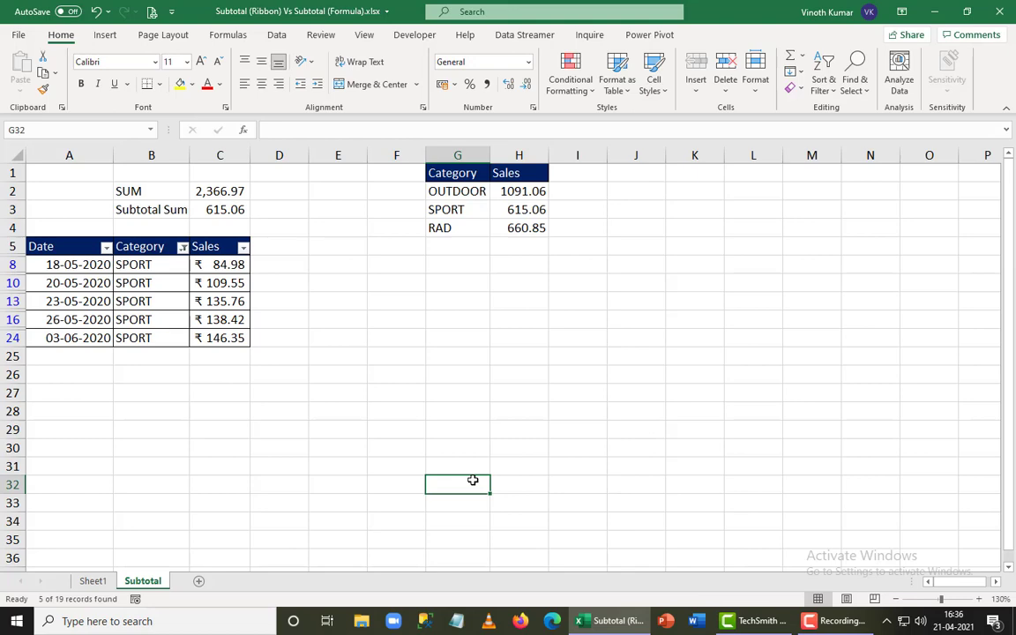
- Remove the filters from the data table and return to the first row of the sheet
key("ctrl+shift+l")
key("Up")
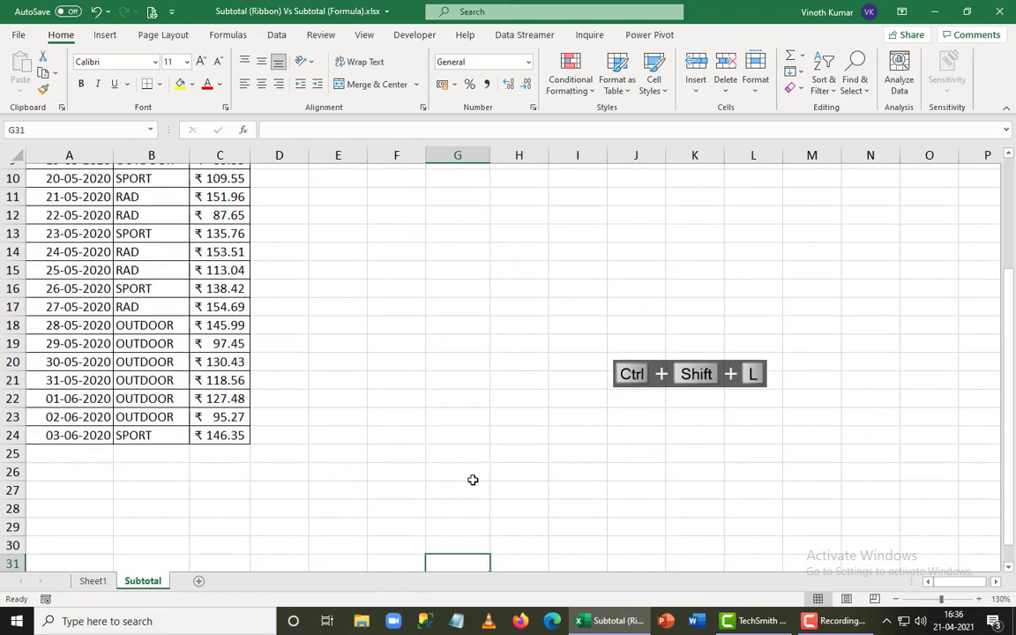
key("ctrl+Up")
key("ctrl+Up")
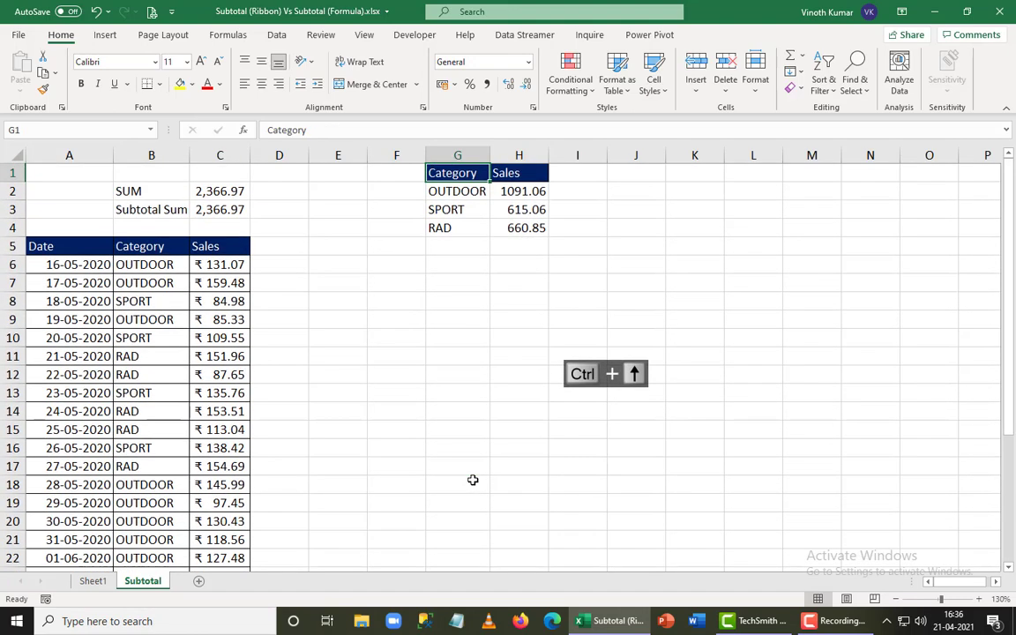
- Examine the function number argument of the SUBTOTAL formula in C3 without changing the formula
key("Left")
key("Left")
key("Left")
key("Left")
key("Left")
key("Down")
key("Down")
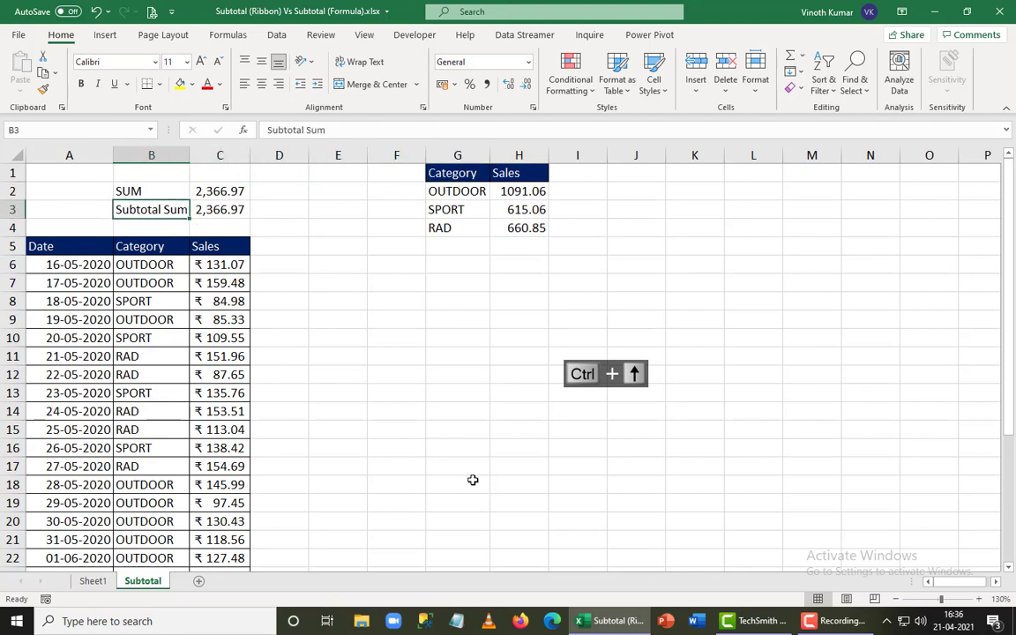
key("F2")
key("Tab")
key("F2")
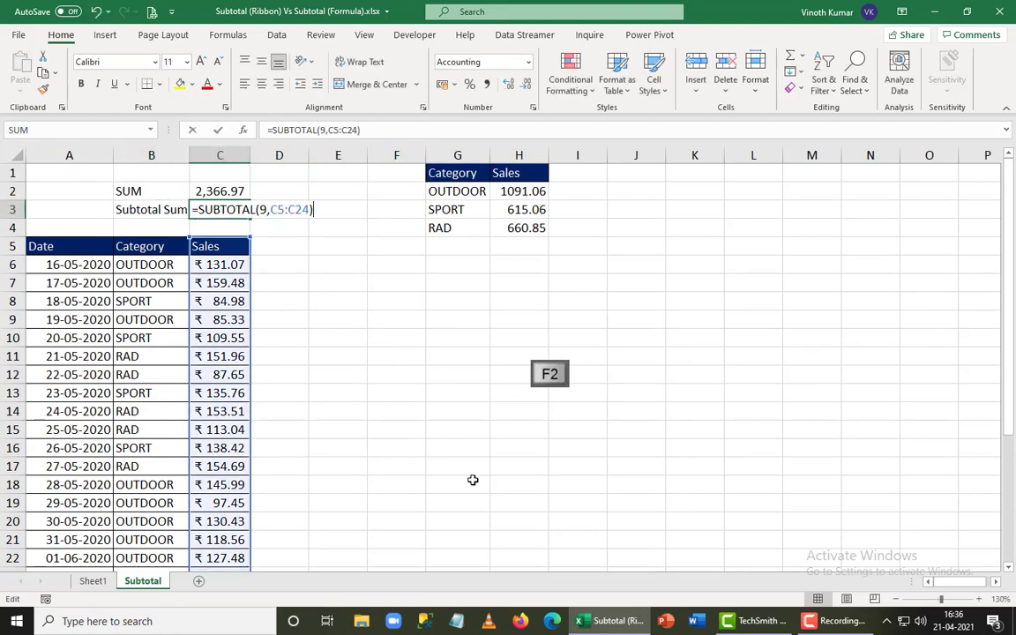
key("Left")
key("Left")
key("Left")
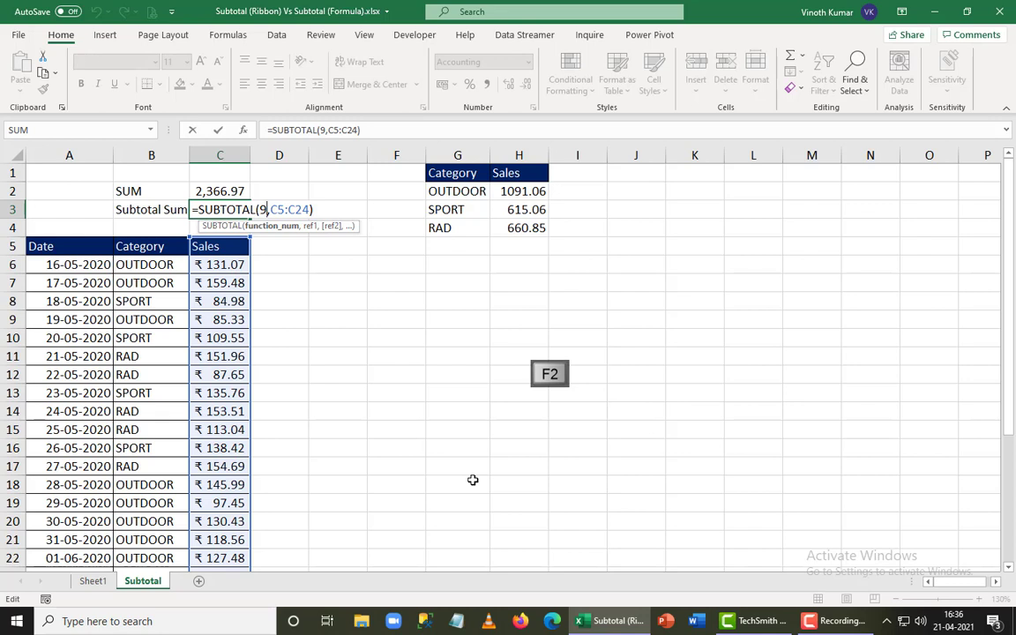
key("Escape")
- Start a SUBTOTAL formula in G8 to review the available function numbers, and discard the entry
key("Right")
key("Right")
key("Right")
key("Right")
key("Down")
key("Down")
key("Down")
key("Down")
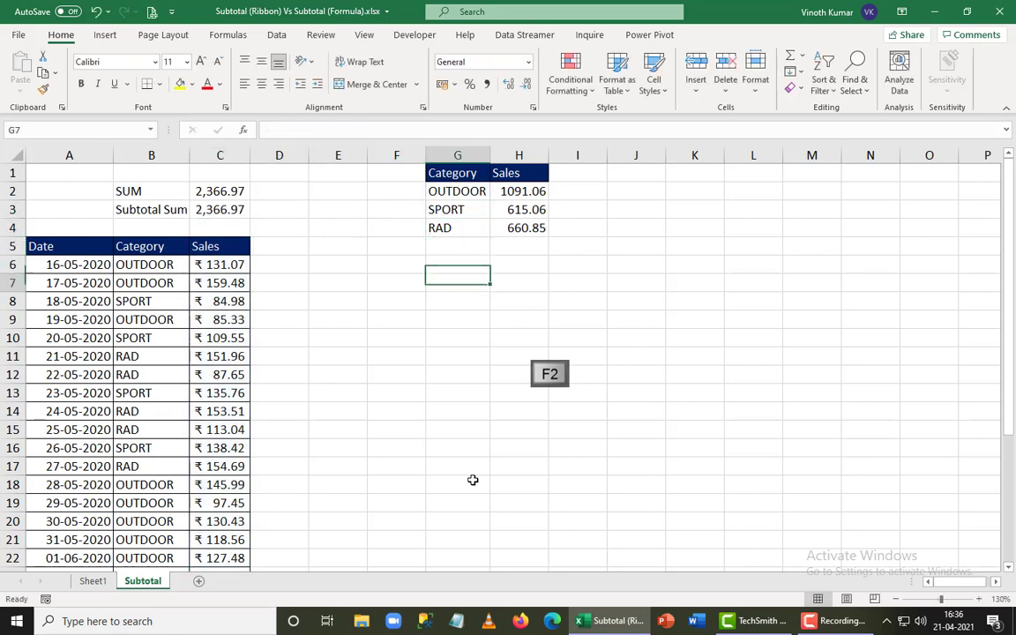
key("Down")
type("=subt")
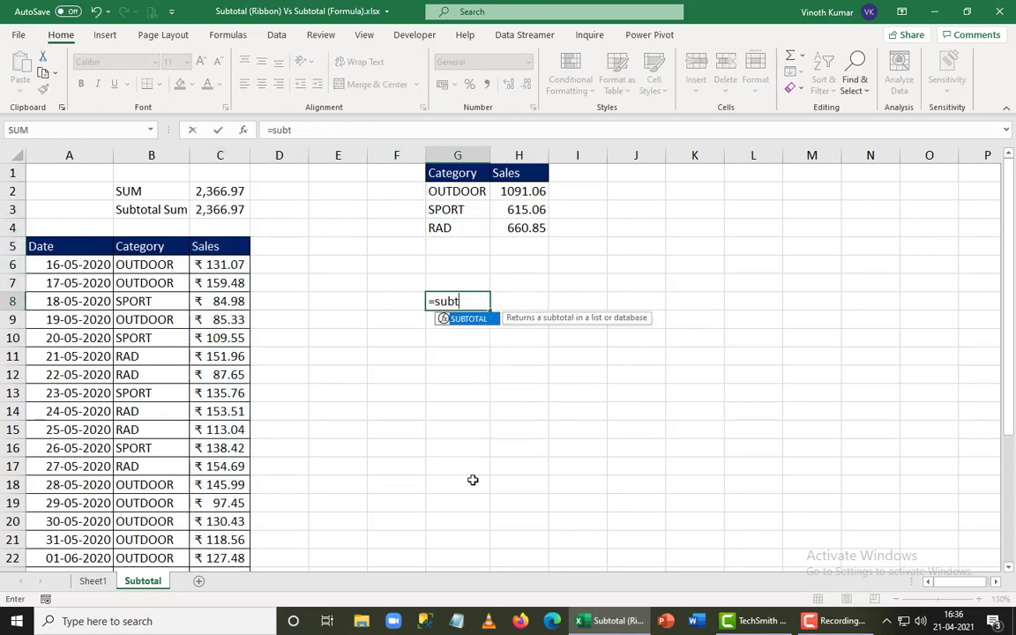
key("Tab")
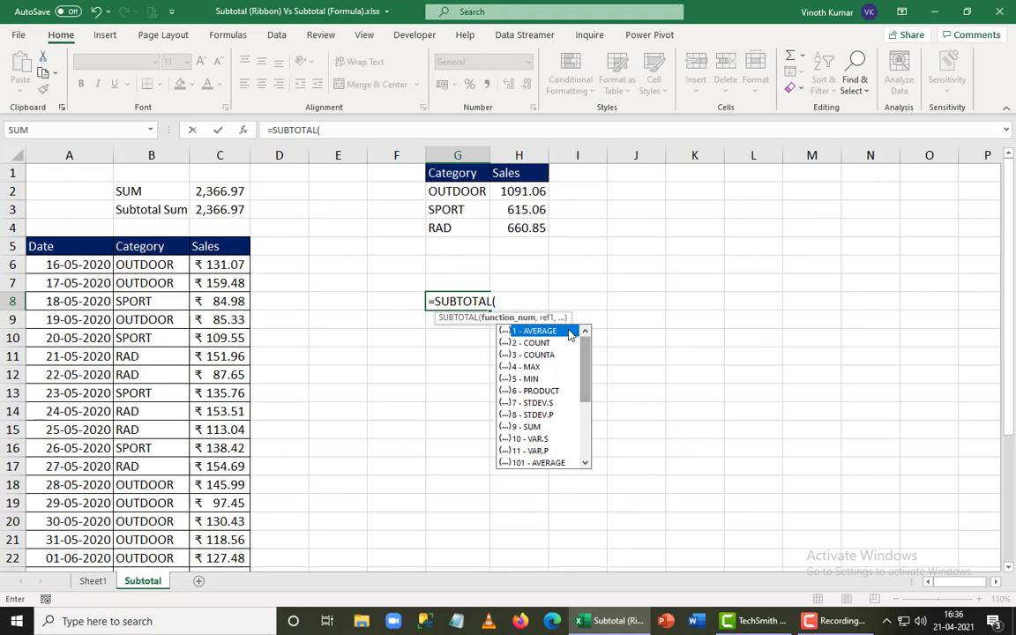
left_click_drag(586, 378, 608, 352)
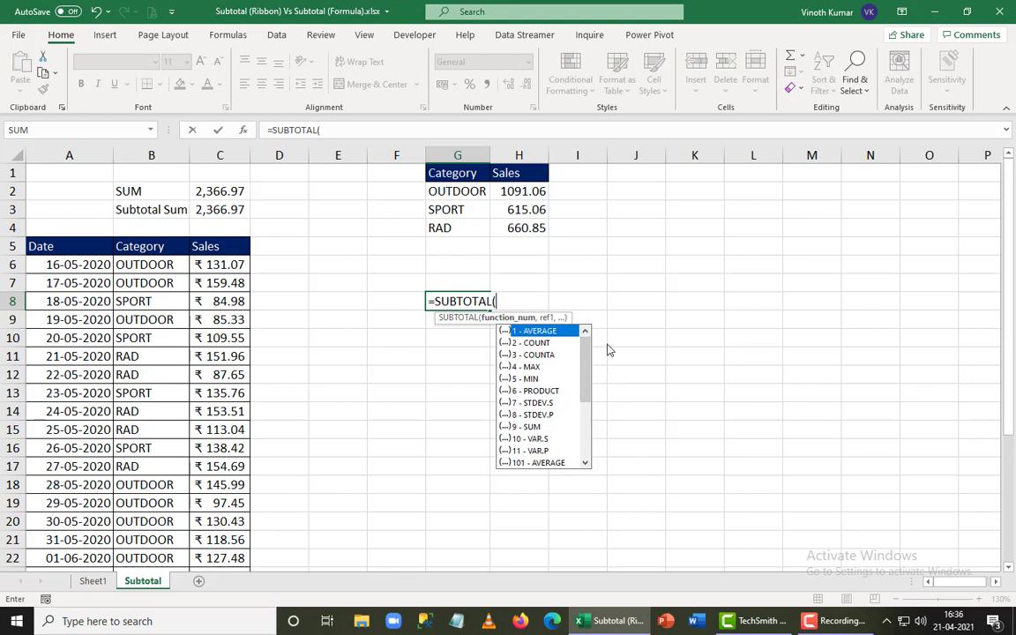
key("Escape")
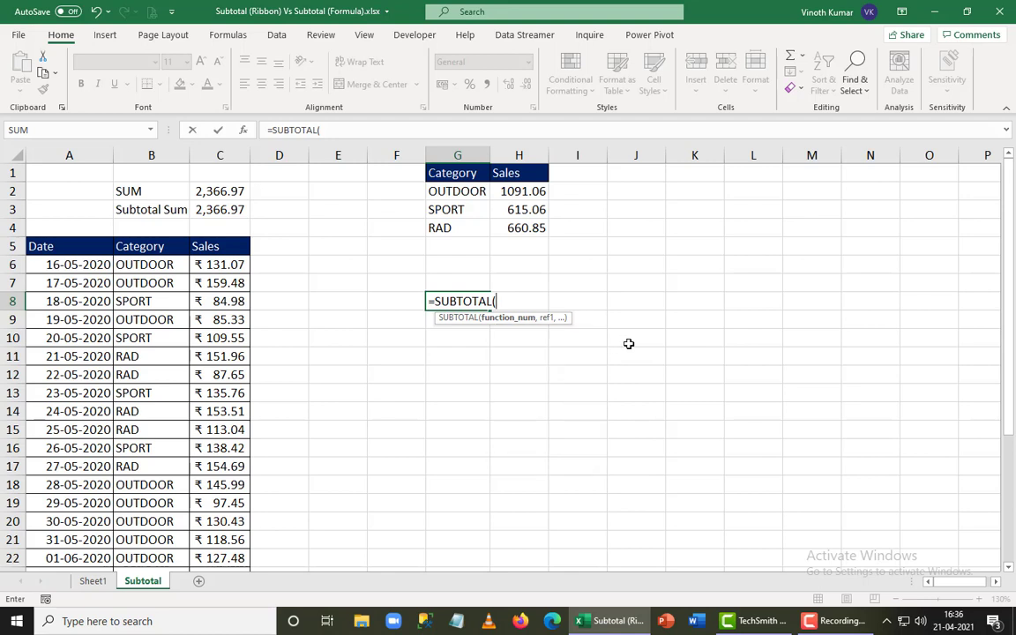
left_click(629, 343)
key("Escape")
key("Escape")
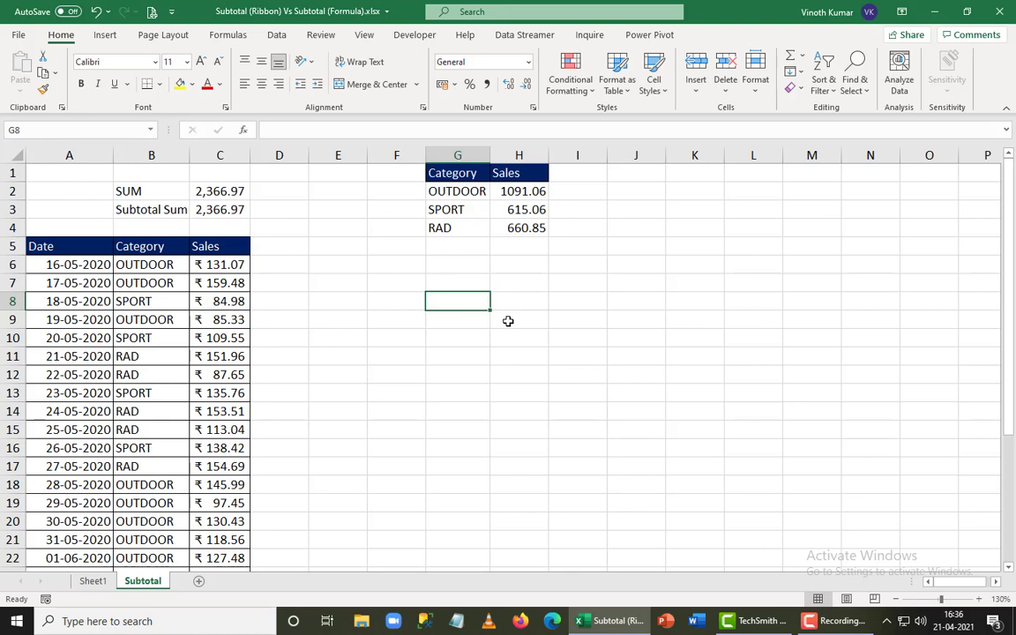
key("Left")
key("Left")
key("Left")
key("Left")
key("Left")
key("Left")
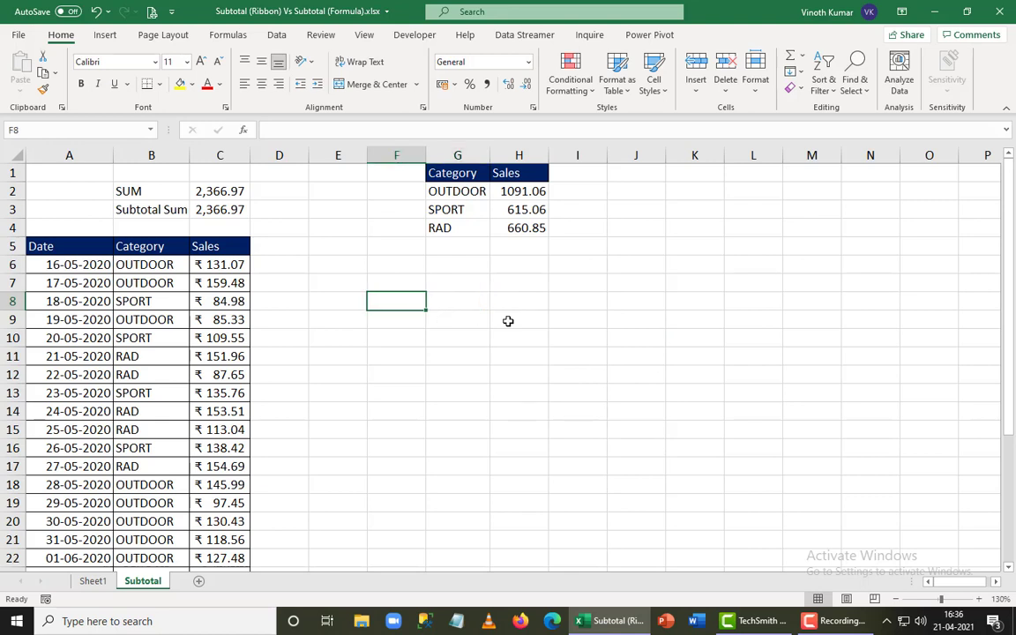
key("Up")
key("Up")
key("Up")
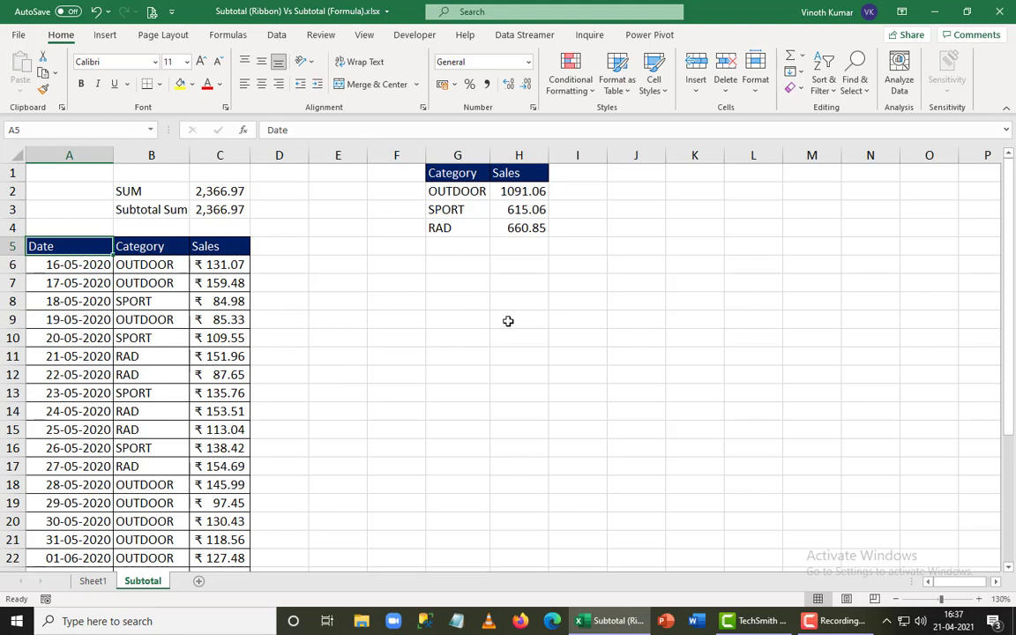
key("Up")
key("Up")
key("Up")
key("Right")
key("Down")
key("Right")
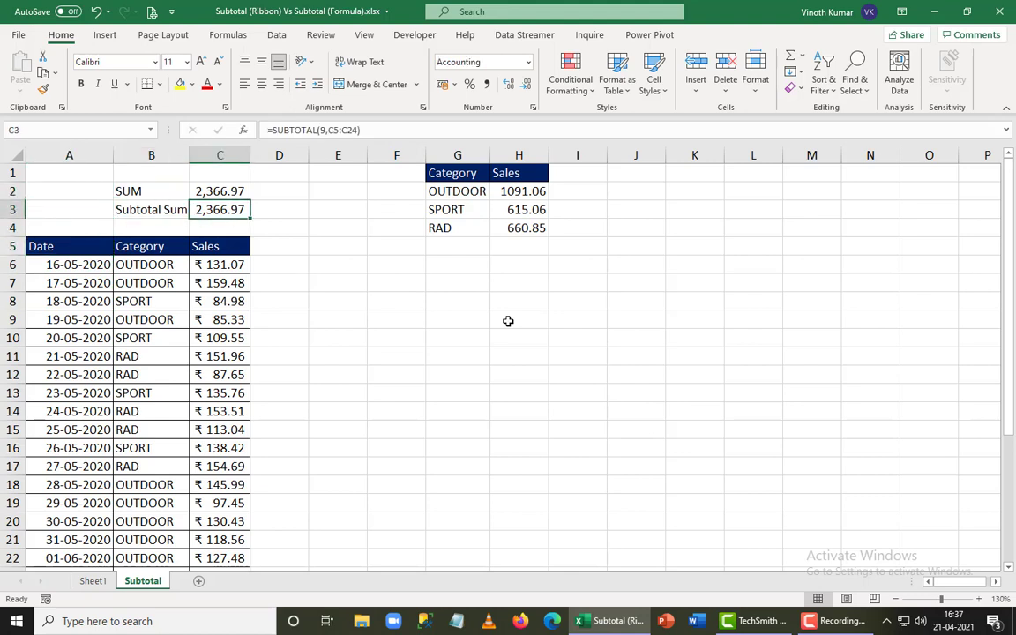
key("Right")
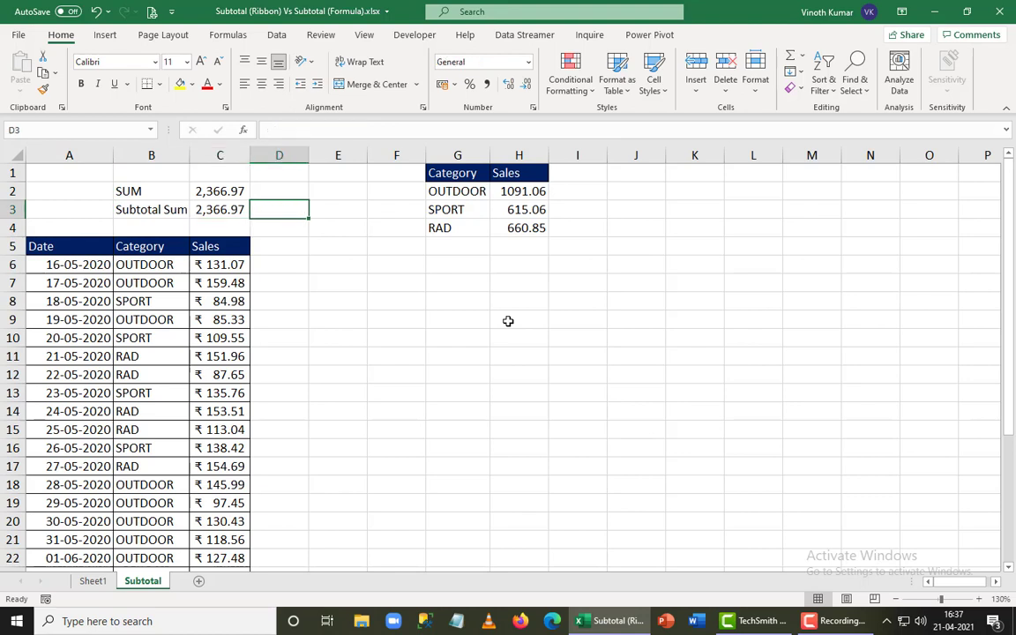
- Enter the heading "Subtotal Ribbon" in G7 and make it bold and underlined
key("Right")
key("Right")
key("Down")
key("Down")
key("Down")
key("Down")
key("Right")
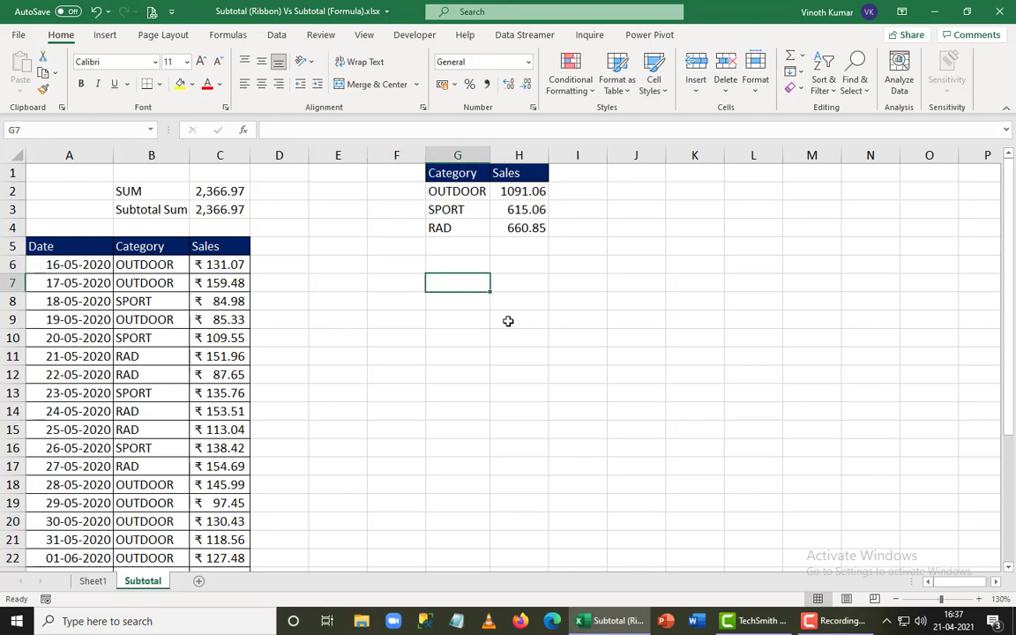
type("Subto")
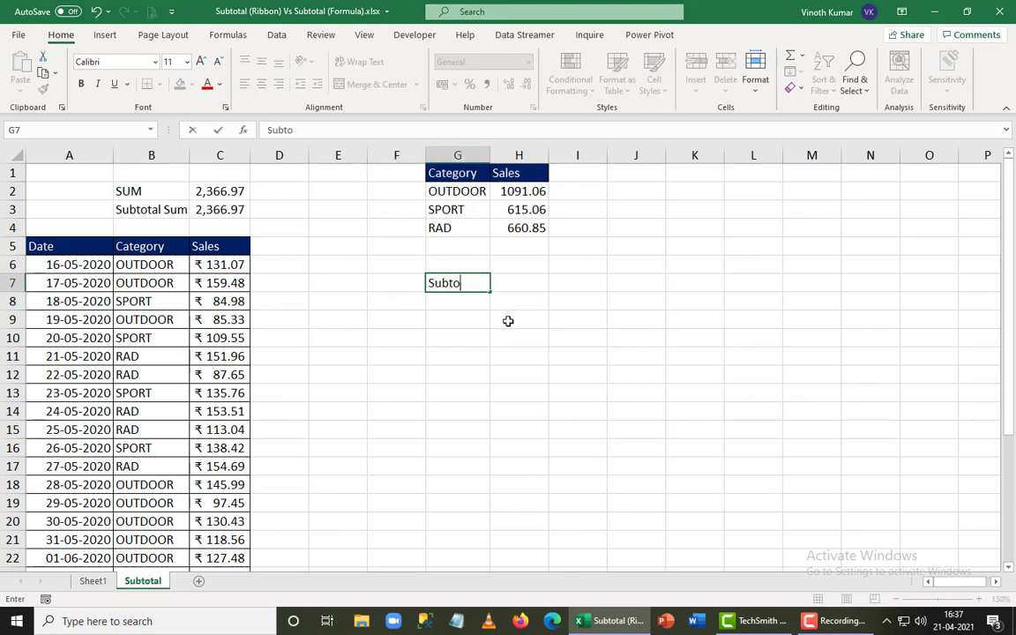
type("tal Ribbon")
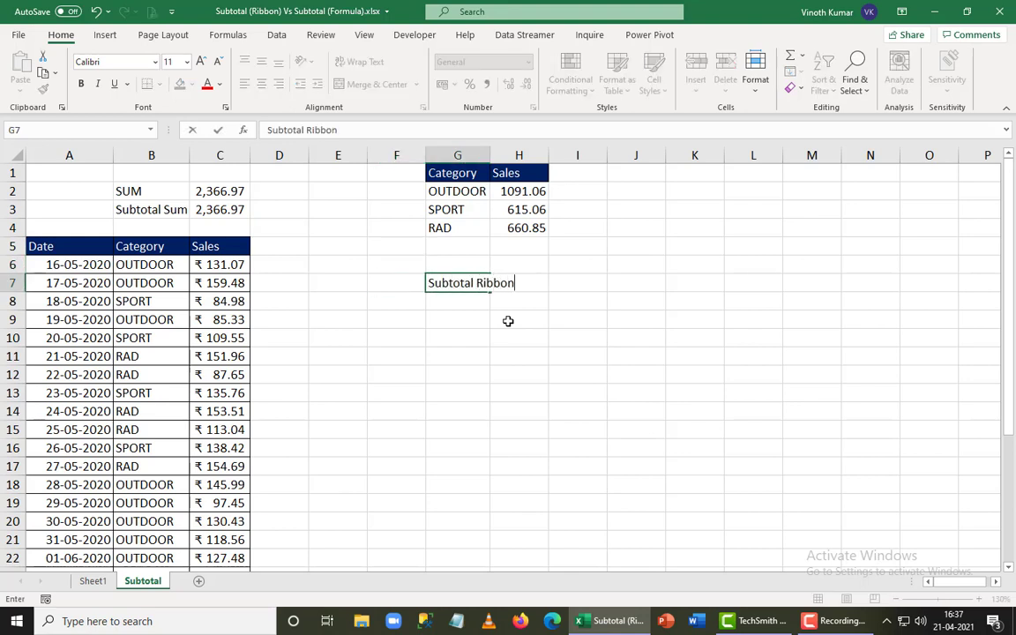
key("ctrl+Return")
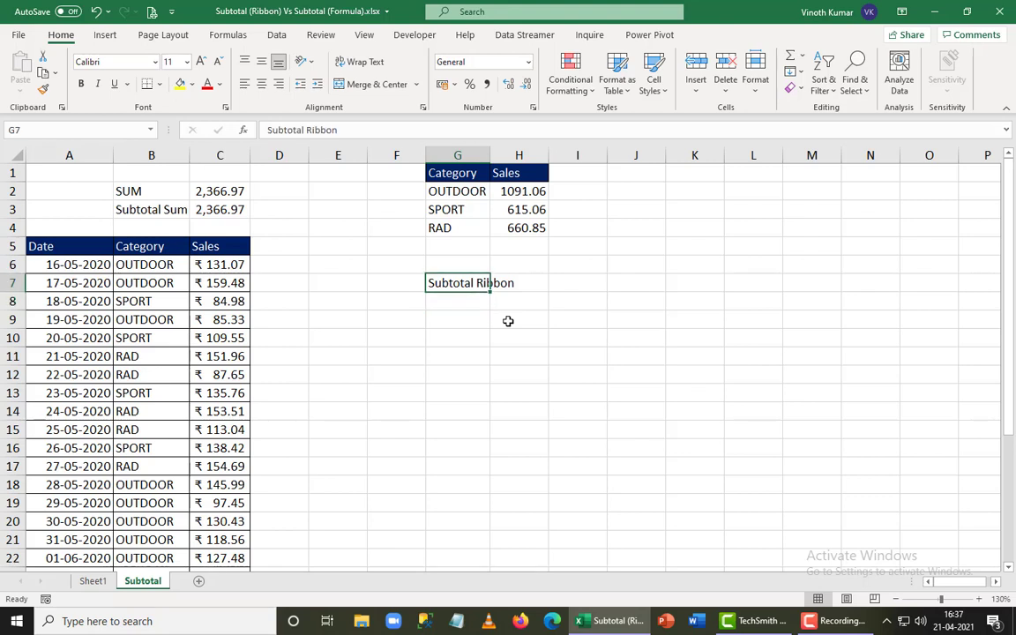
key("ctrl+b")
key("ctrl+u")
key("Return")
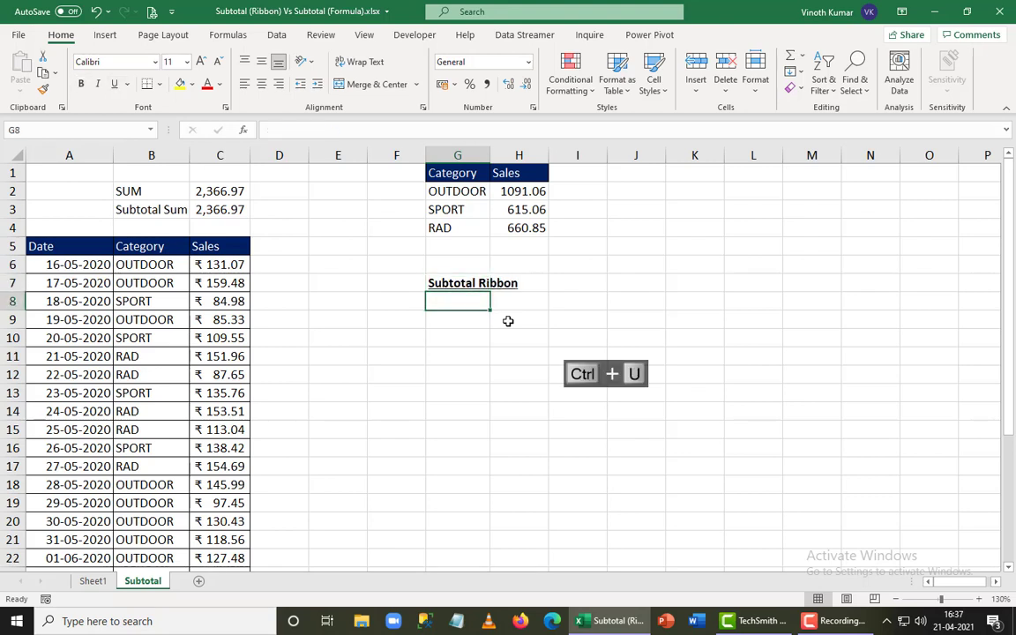
- Enter the notes "Data has to Sorted First" in G8 and "Add Subtotal Functions" in G9
type("I")
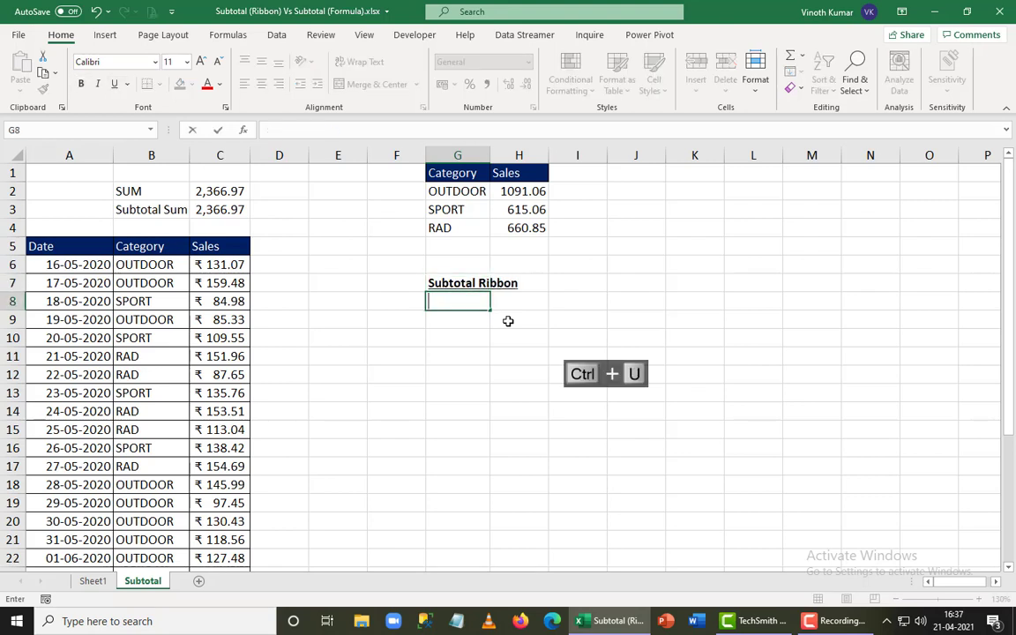
type("ata has to")
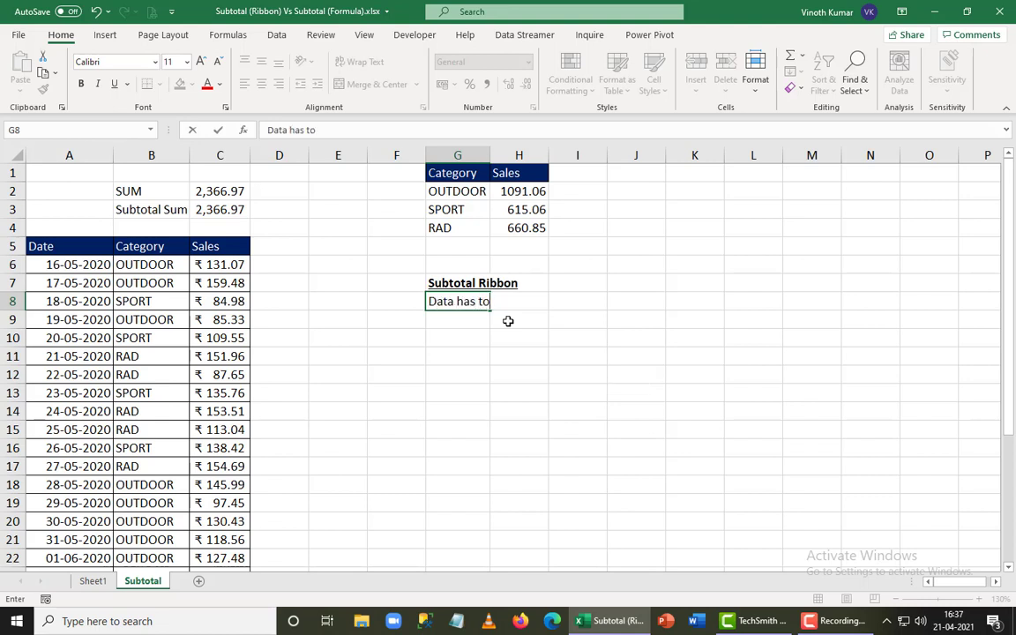
type(" Sorted First")
key("Return")
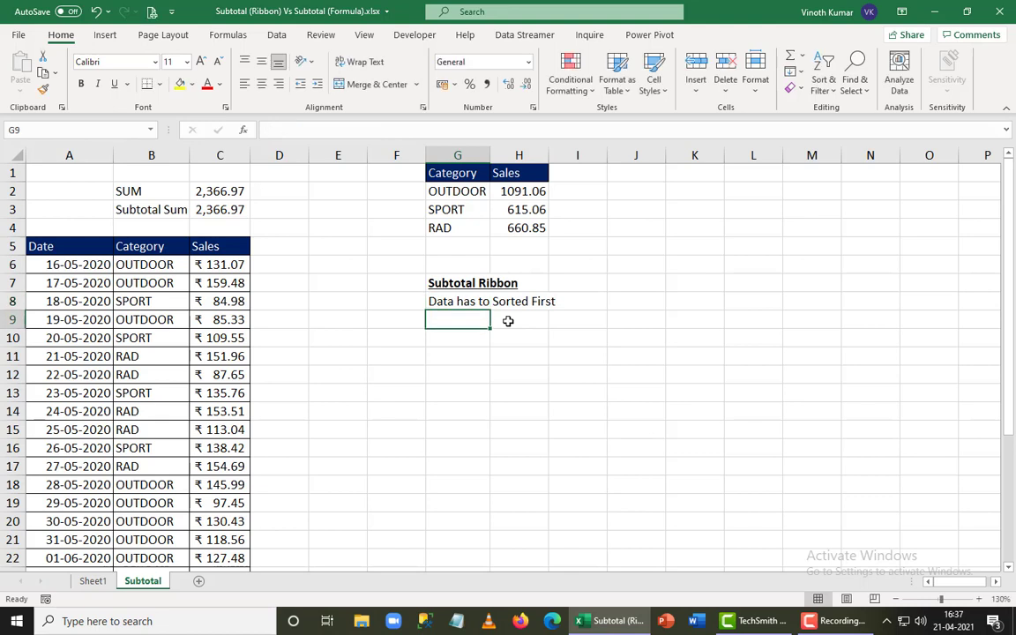
type("Add Sub")
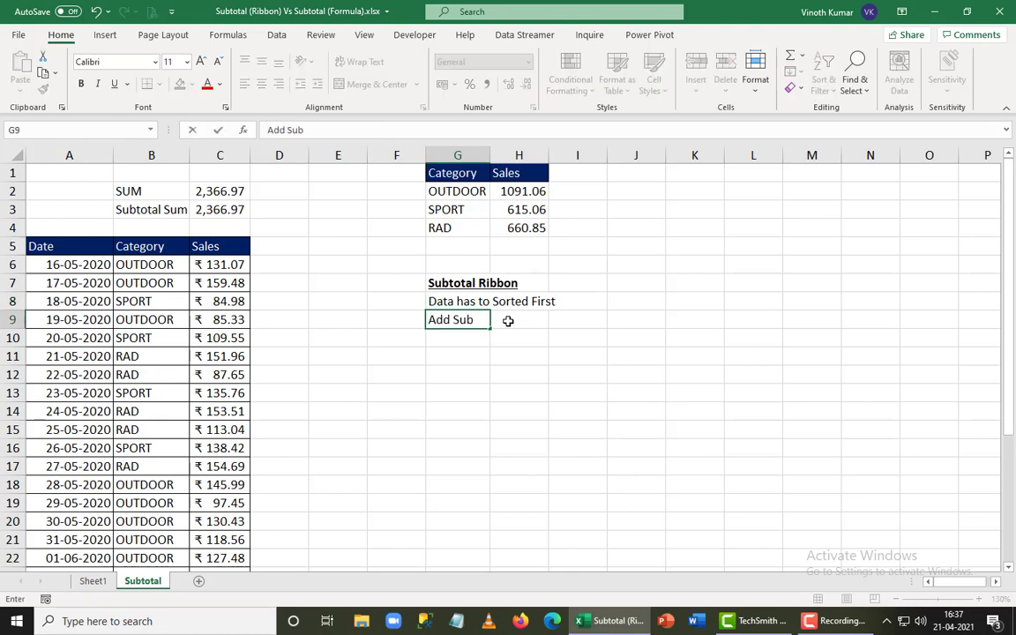
type("total Funct")
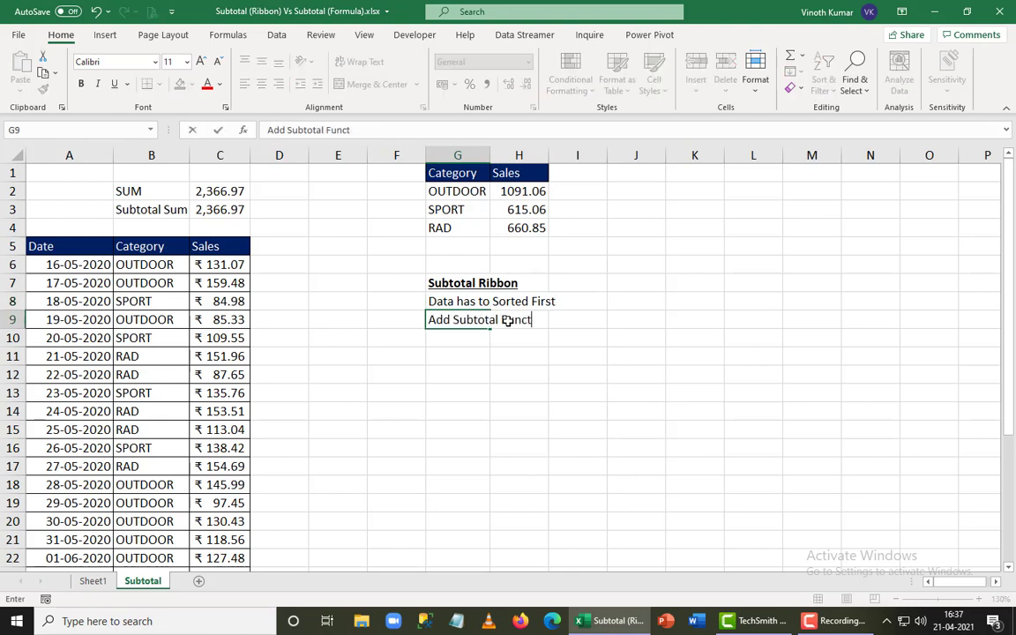
type("ions")
key("Return")
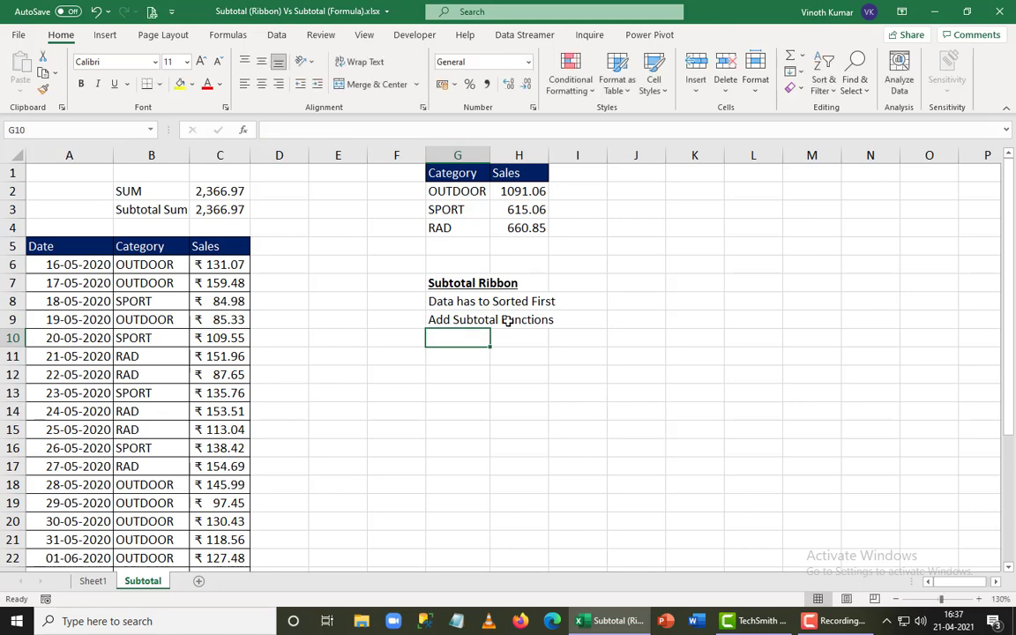
- Sort the data table by Category from A to Z, keeping each record's date and sales together
key("Home")
key("Right")
key("Up")
key("Up")
key("Up")
key("Up")
key("Up")
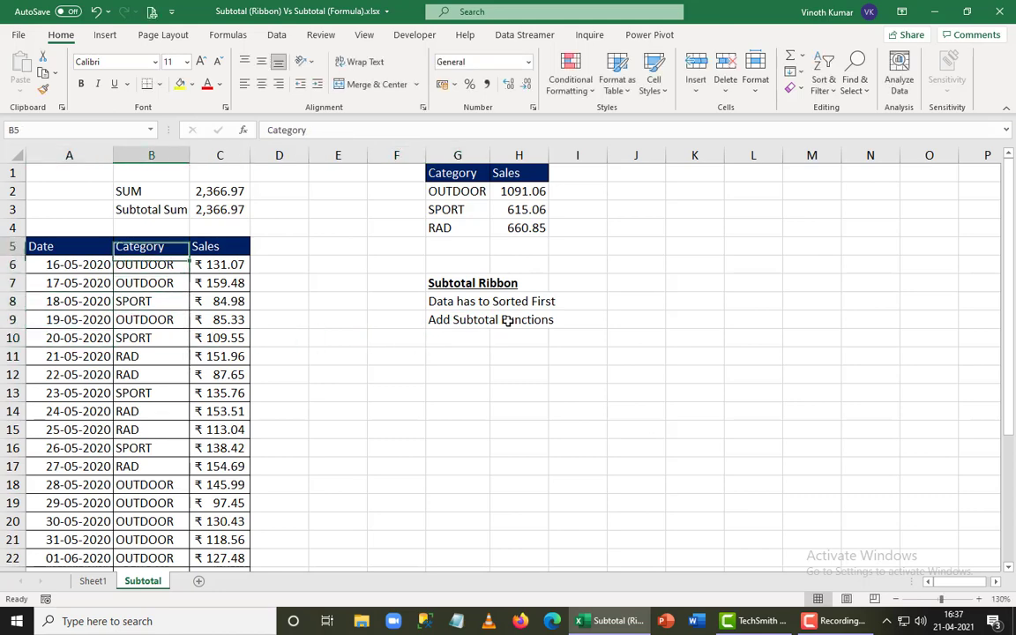
key("Down")
key("ctrl+shift+Down")
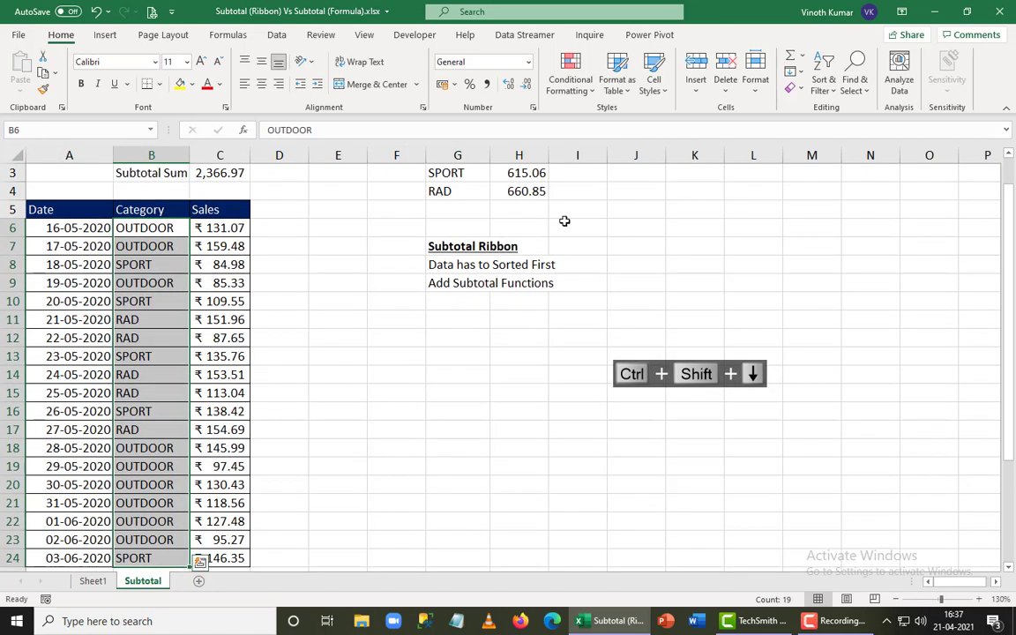
left_click(828, 78)
left_click(833, 110)
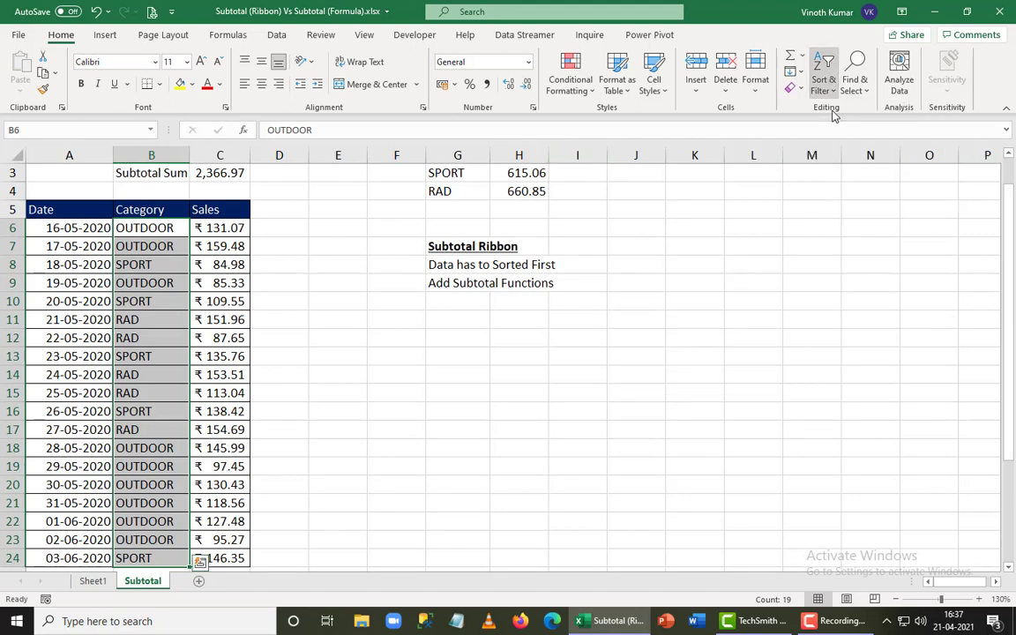
left_click(556, 272)
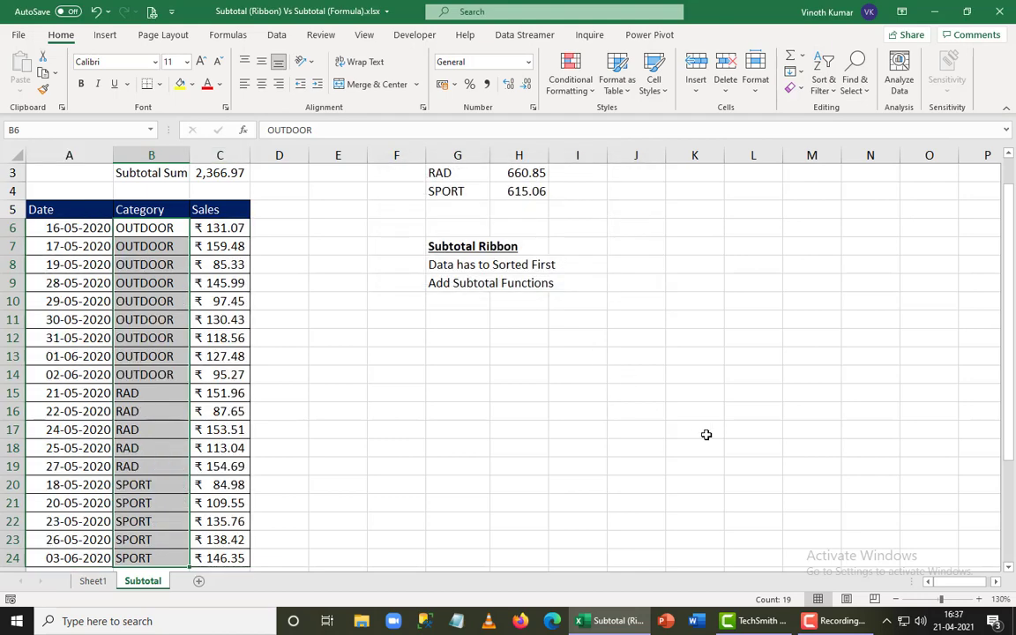
scroll(75, 263, "up", 1)
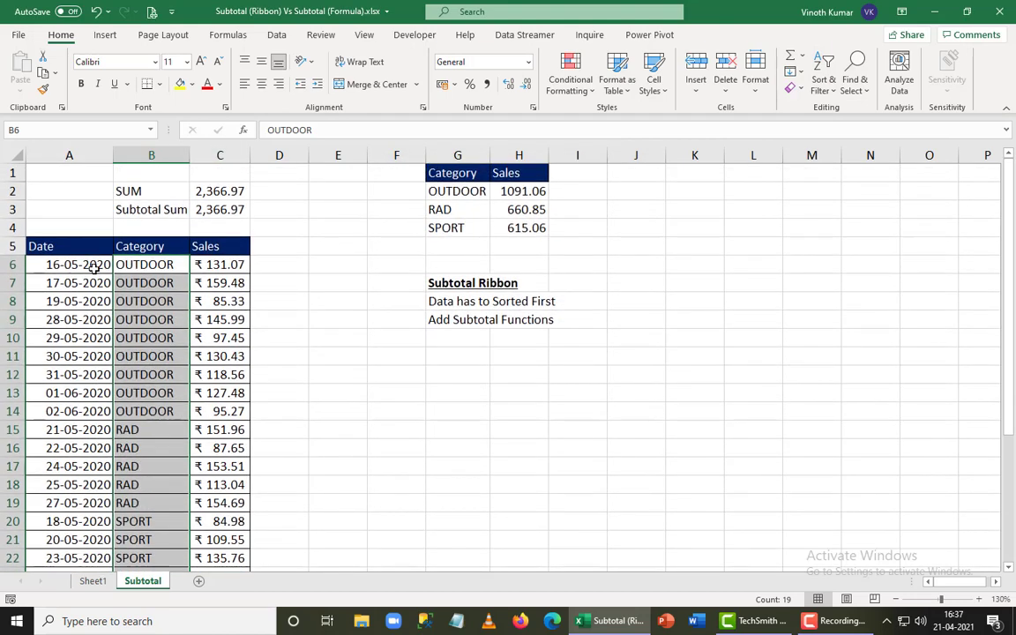
scroll(288, 460, "down", 2)
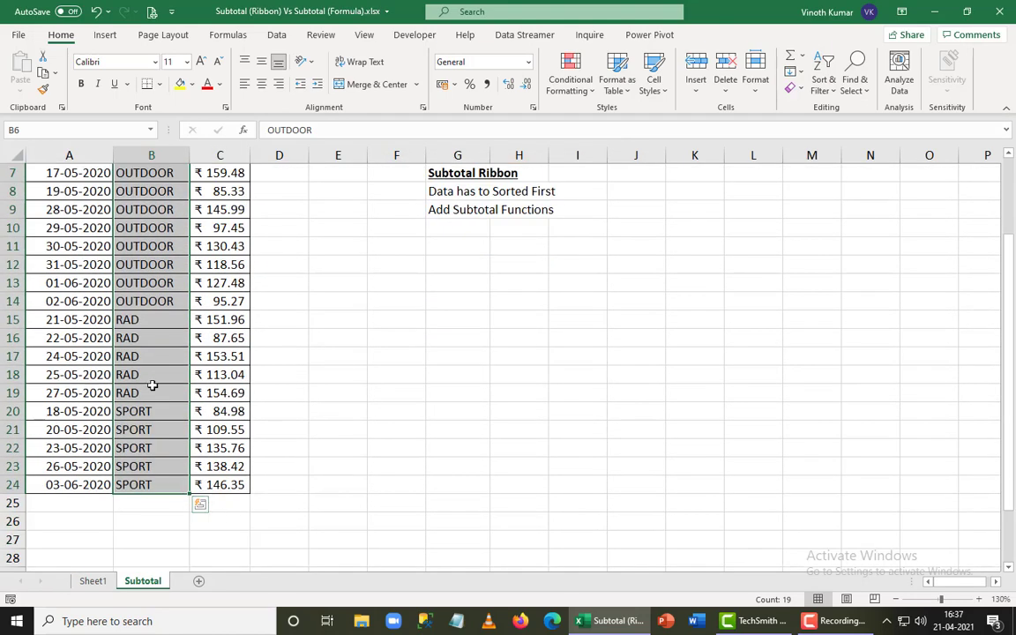
scroll(365, 441, "up", 2)
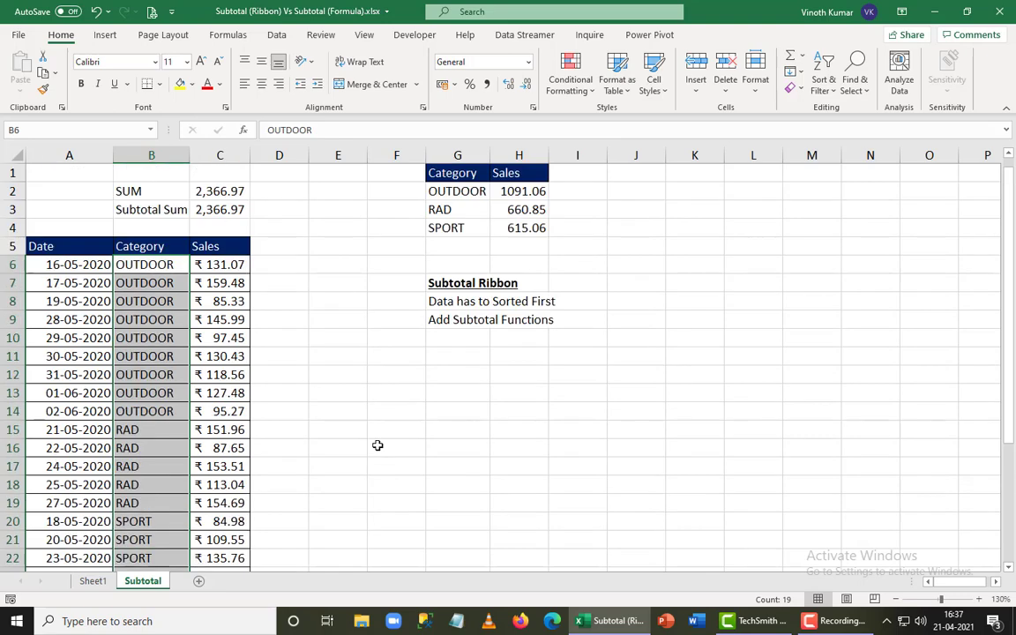
- Insert a blank cell at G9, shifting the "Add Subtotal Functions" note down
left_click(60, 247)
key("Right")
key("Right")
key("Right")
key("Right")
key("Right")
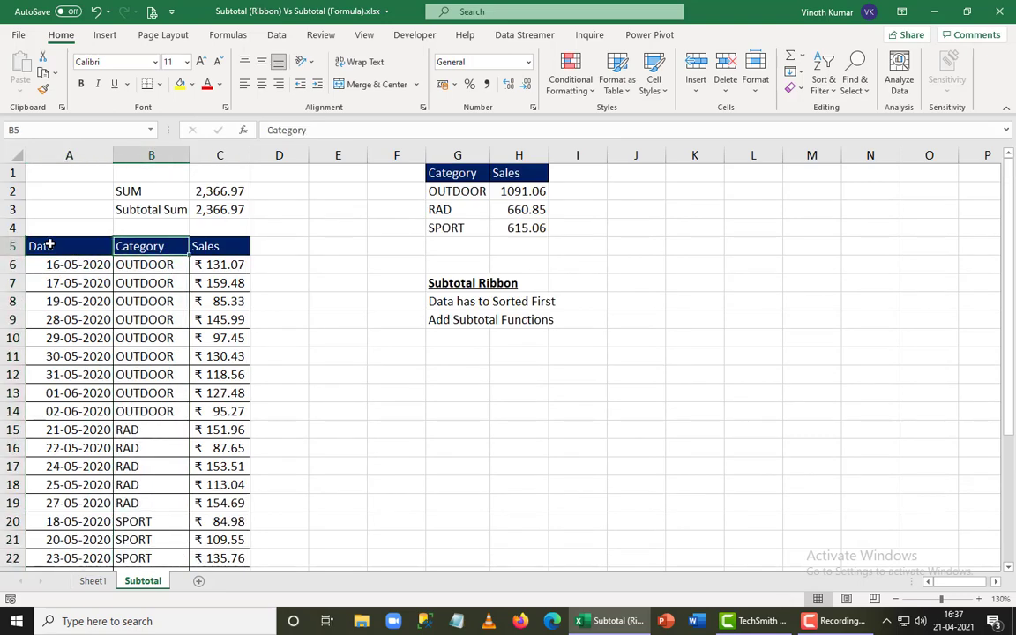
key("Right")
key("Down")
key("Down")
key("Down")
key("Down")
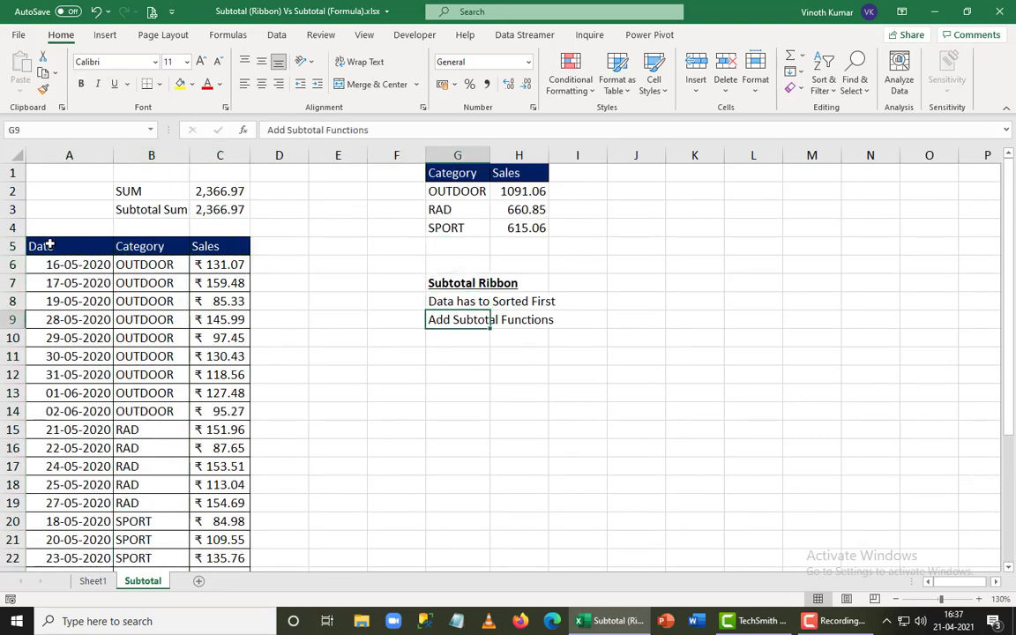
key("ctrl+plus")
key("Return")
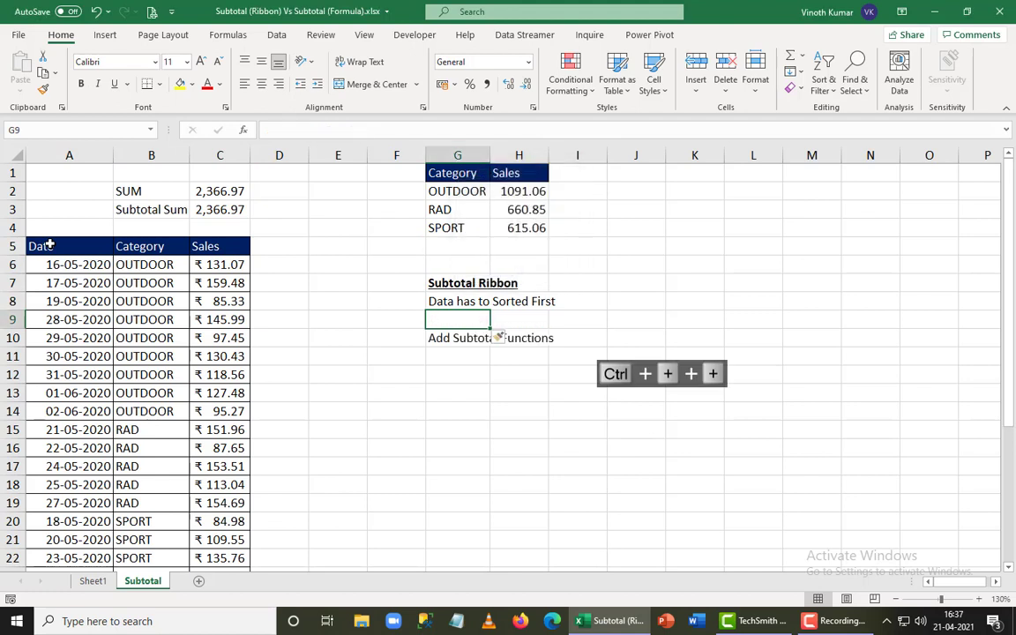
- Enter the note "Select All Data" in G9
type("Select ll")
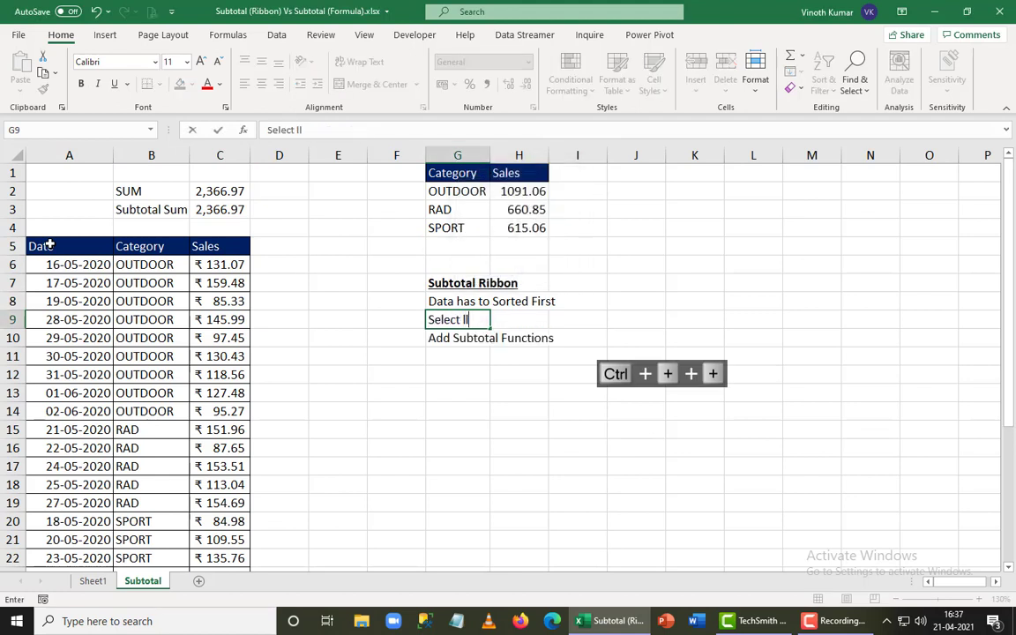
key("BackSpace")
key("BackSpace")
type("All SD")
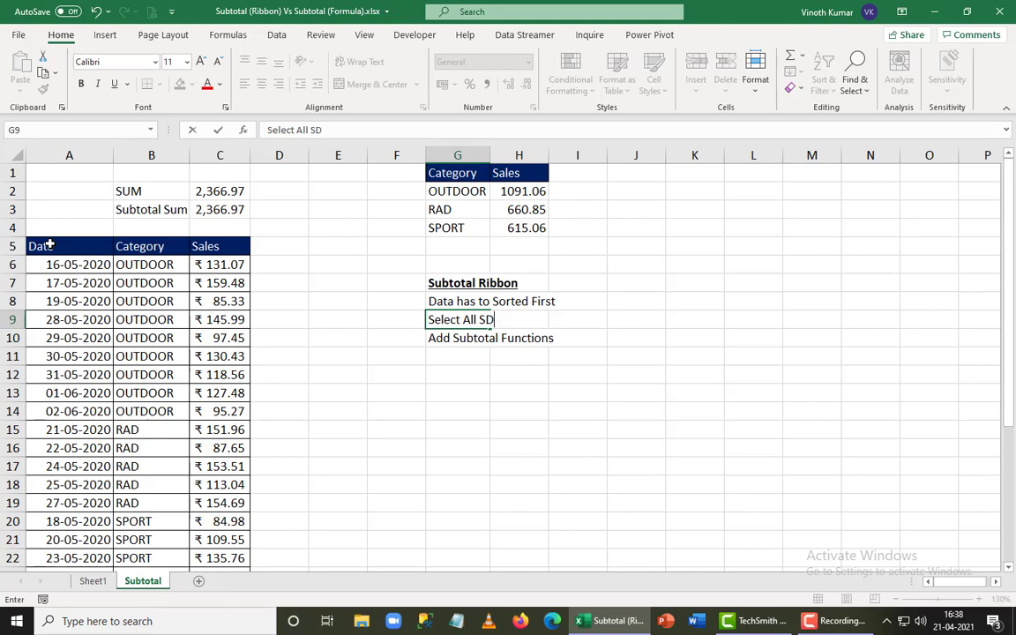
key("BackSpace")
key("BackSpace")
type("Data")
key("Return")
- Select the whole sales table A5:C24, including its header row
key("Left")
key("Left")
key("Left")
key("Left")
key("ctrl+Up")
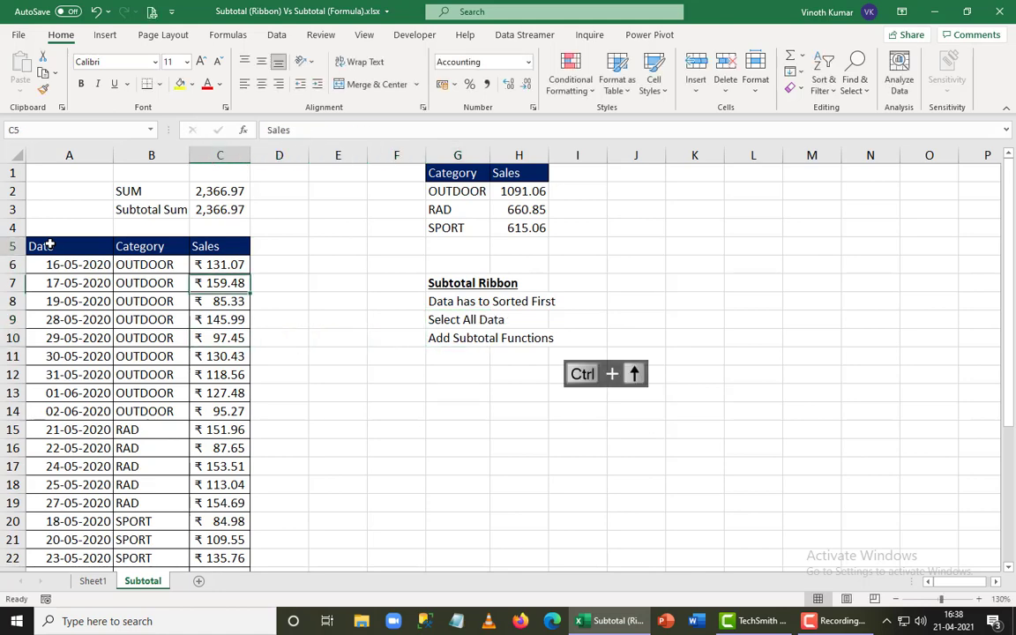
key("Left")
key("Left")
key("ctrl+shift+Right")
key("ctrl+shift+Down")
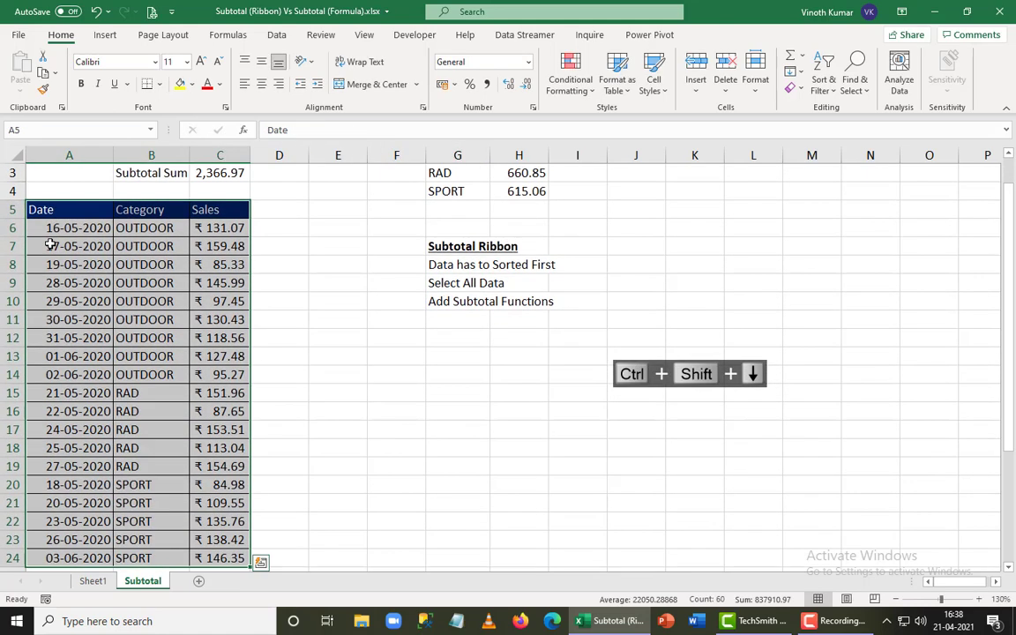
- Start the Subtotal feature on the selected table and set it to subtotal at each change in Category
left_click(274, 36)
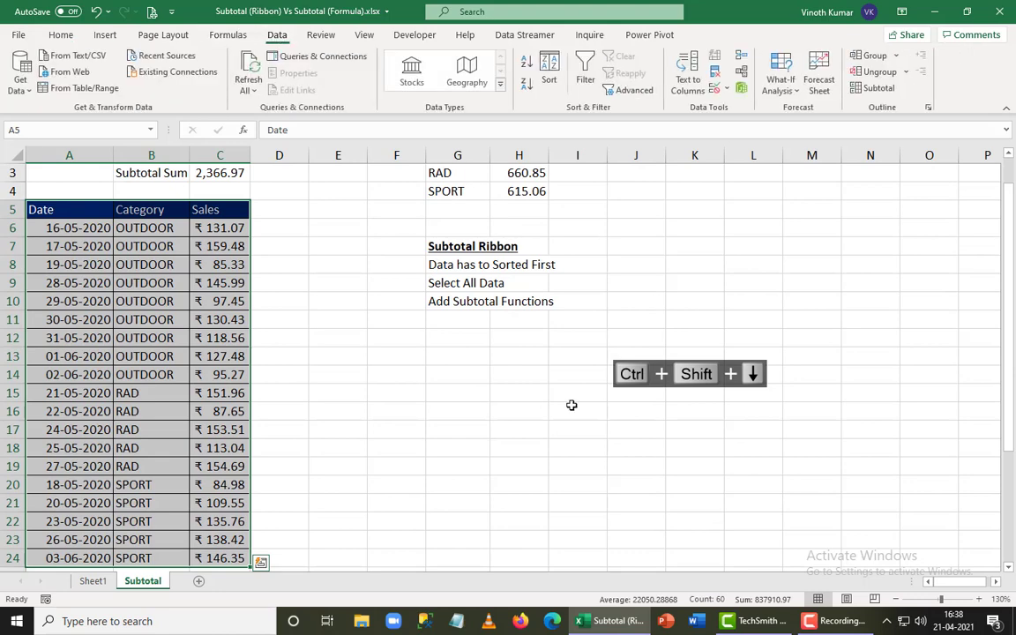
left_click(879, 89)
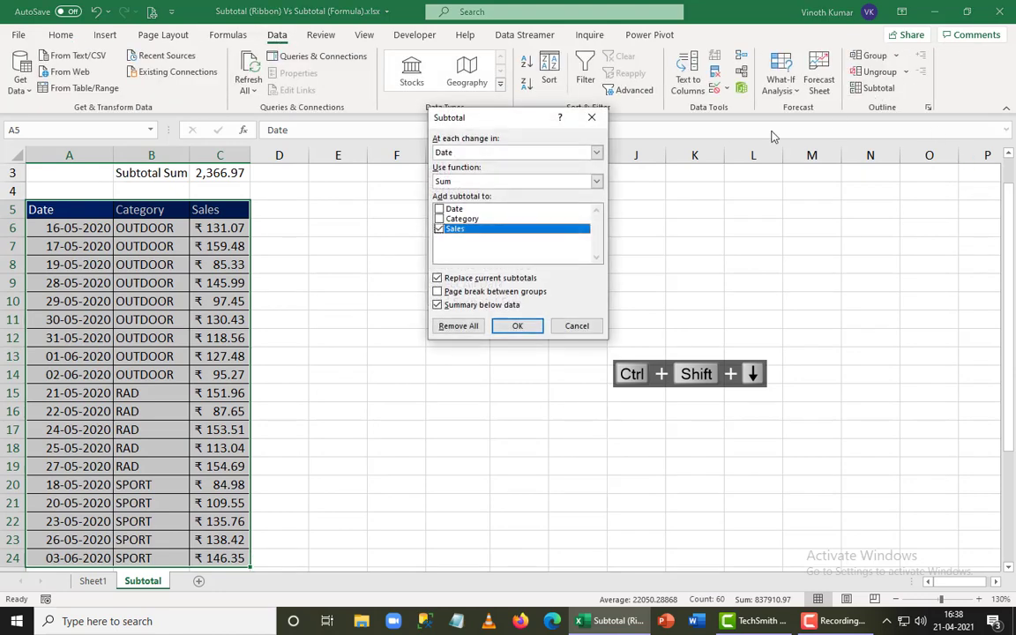
left_click_drag(481, 127, 708, 238)
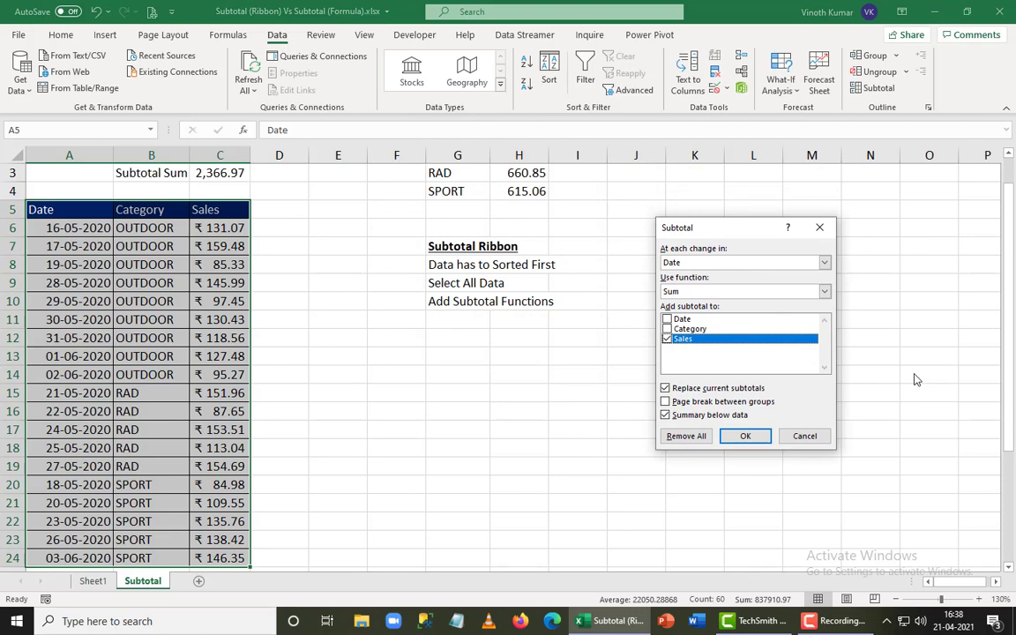
left_click(824, 263)
left_click(799, 284)
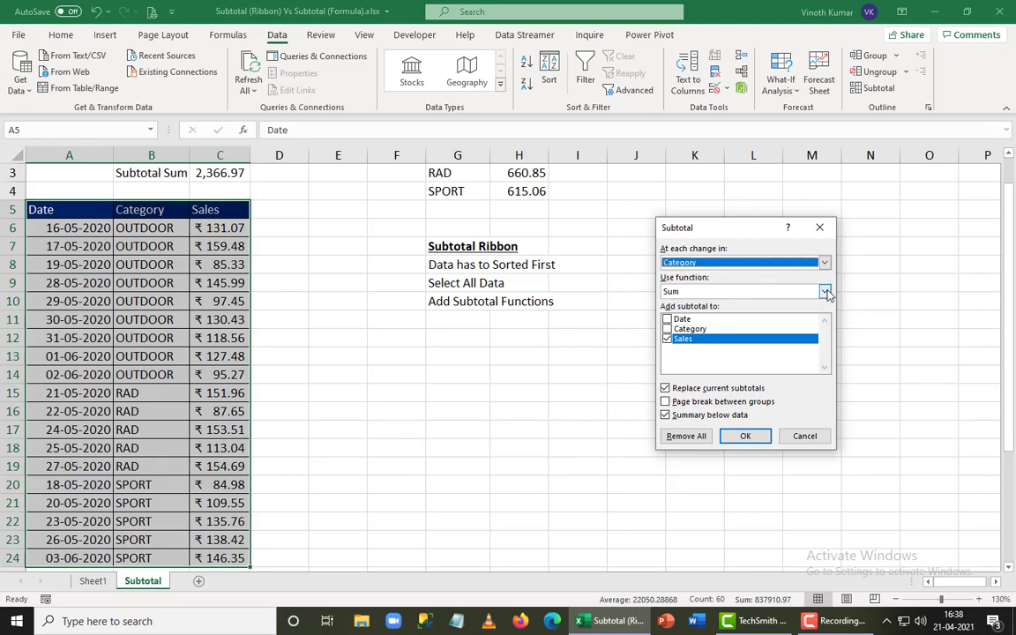
- Review the summary functions the Subtotal feature offers
left_click(825, 292)
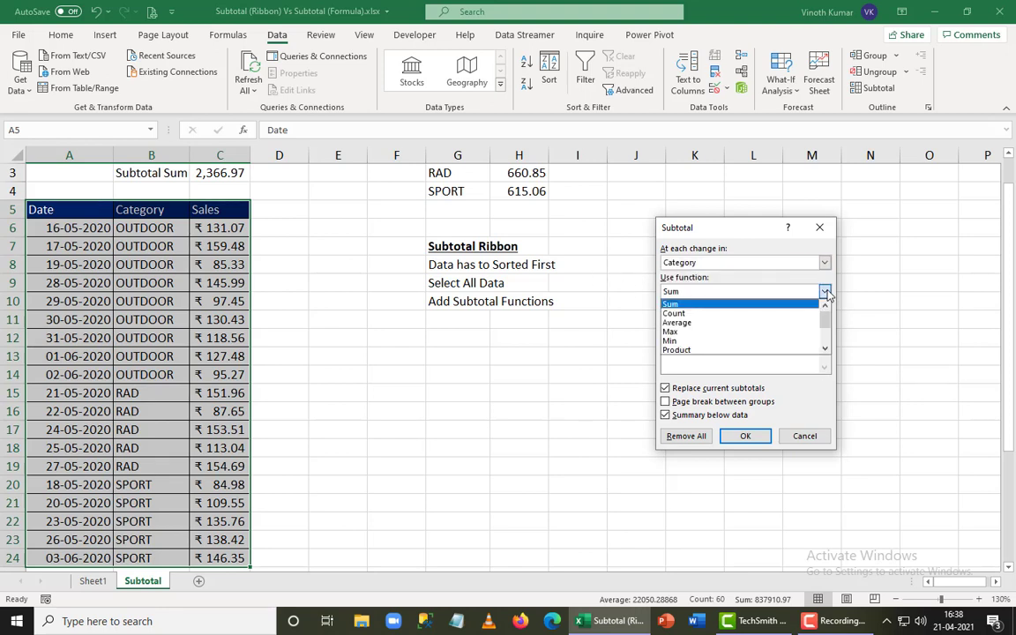
left_click(825, 349)
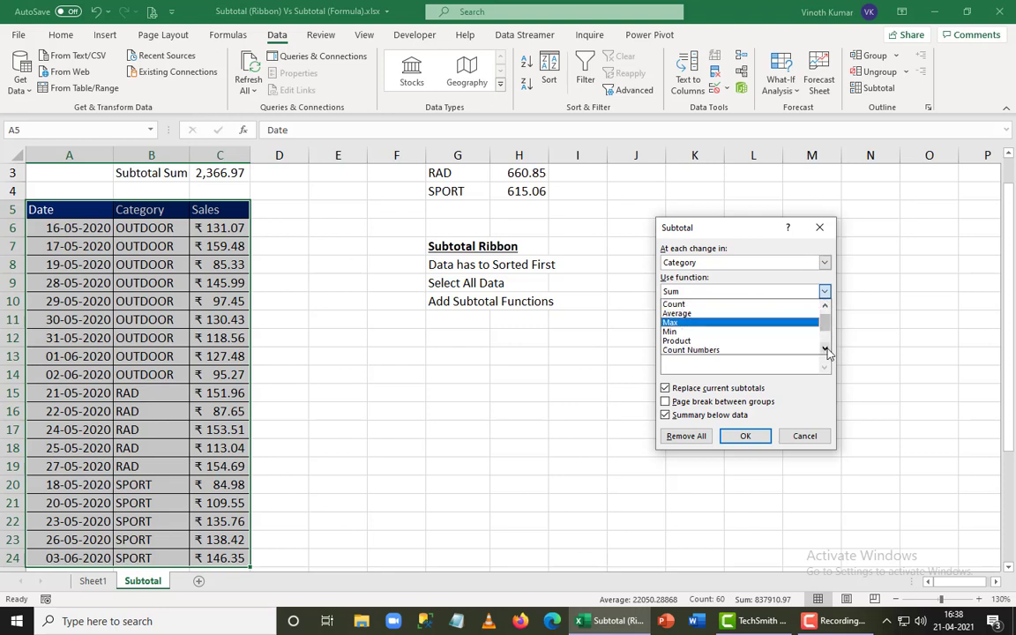
left_click(826, 350)
left_click(826, 349)
left_click(826, 349)
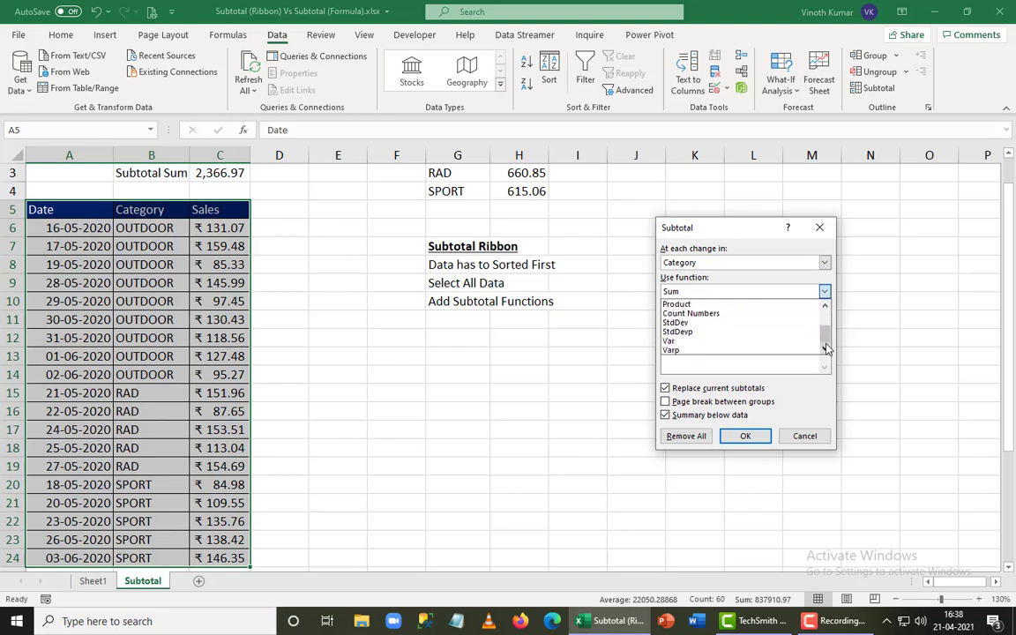
left_click_drag(827, 330, 829, 312)
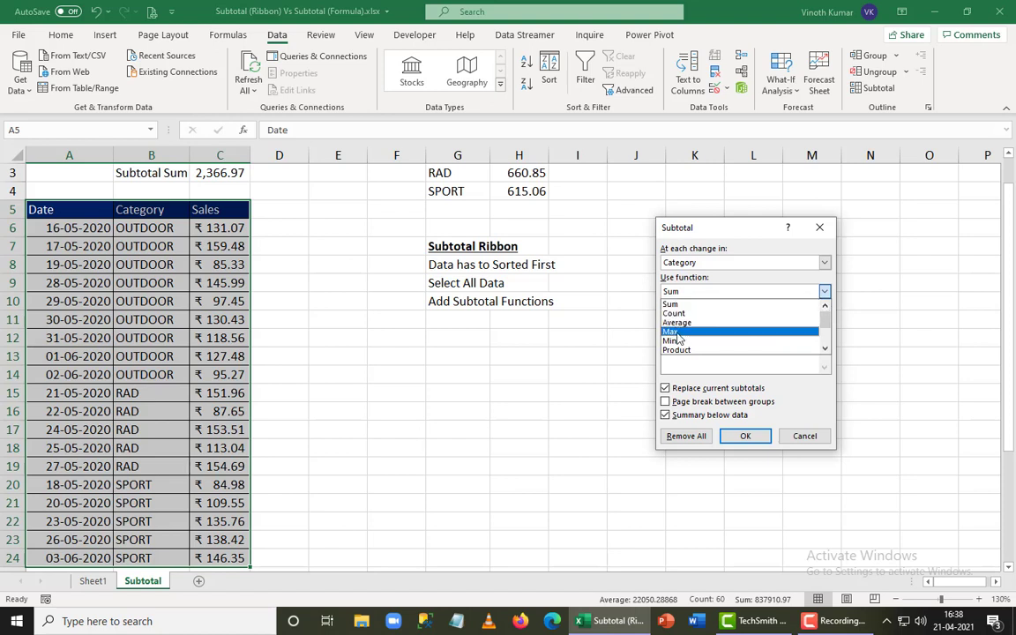
left_click(826, 351)
left_click(826, 351)
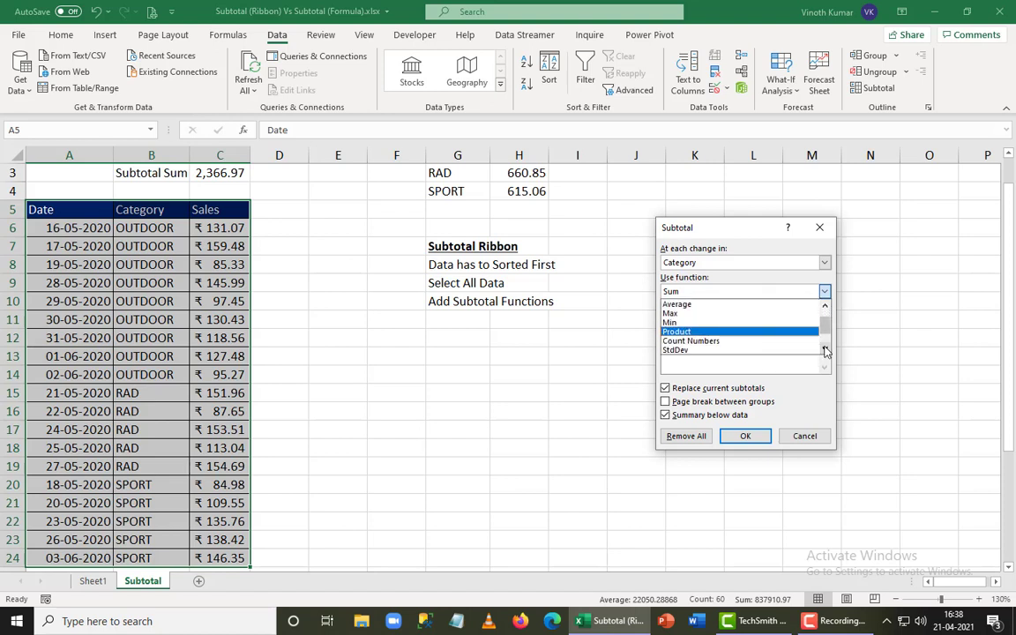
left_click(826, 350)
left_click(826, 351)
left_click(826, 351)
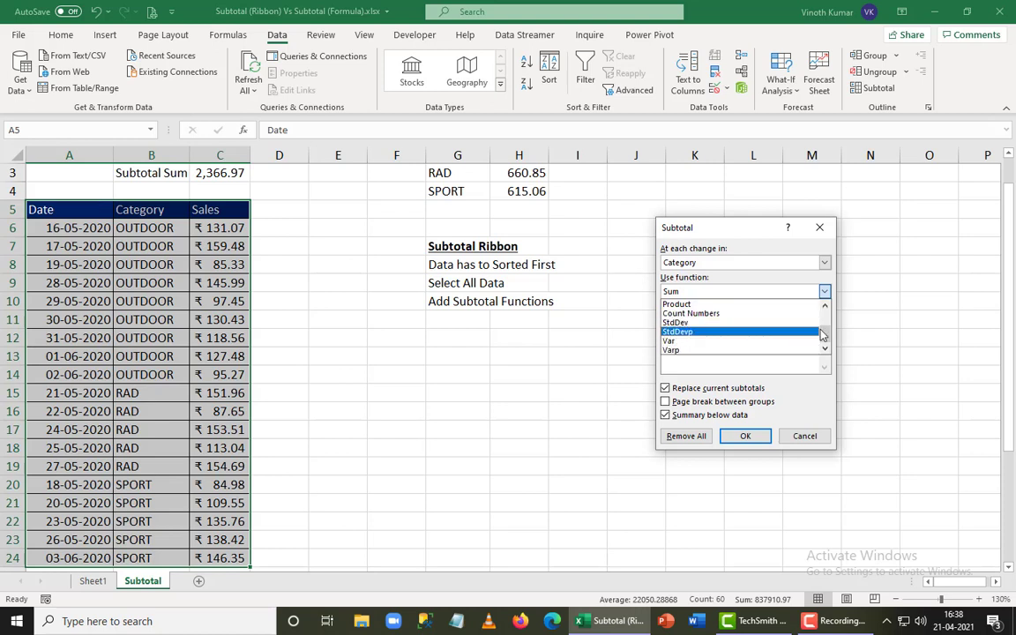
- Choose Sum as the function for Sales and apply the category subtotals
scroll(750, 317, "up", 2)
left_click(788, 305)
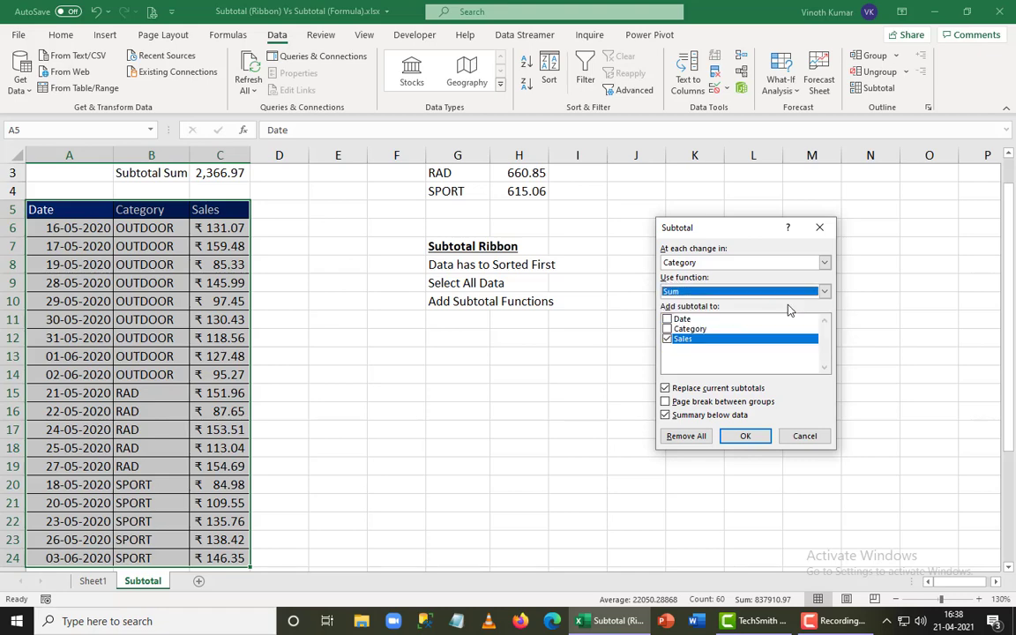
left_click(746, 437)
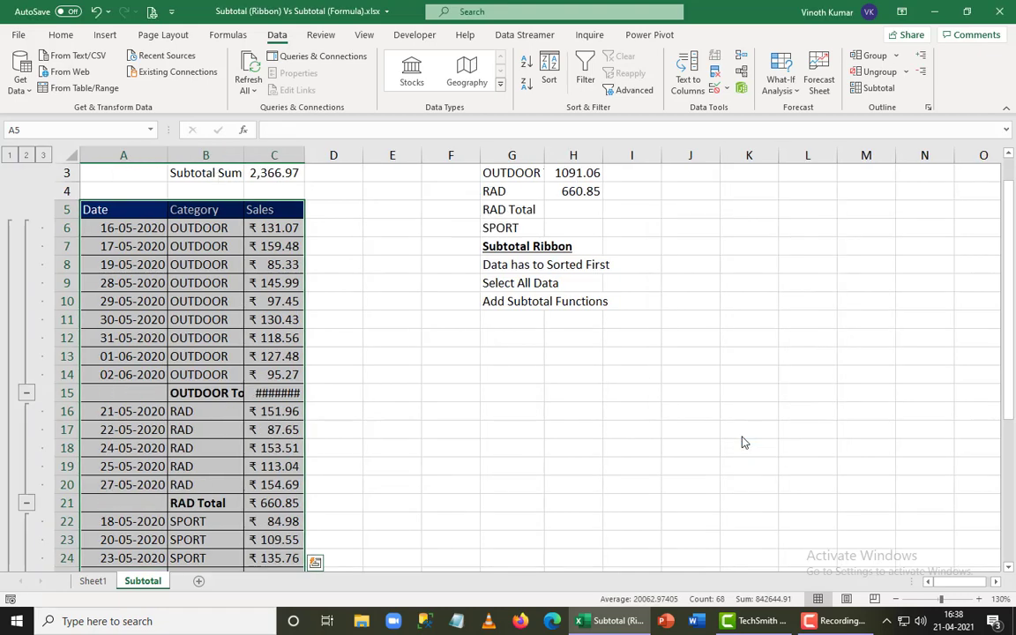
- Autofit columns B and C to the subtotal labels and amounts, and look over the subtotaled table
double_click(242, 155)
double_click(325, 157)
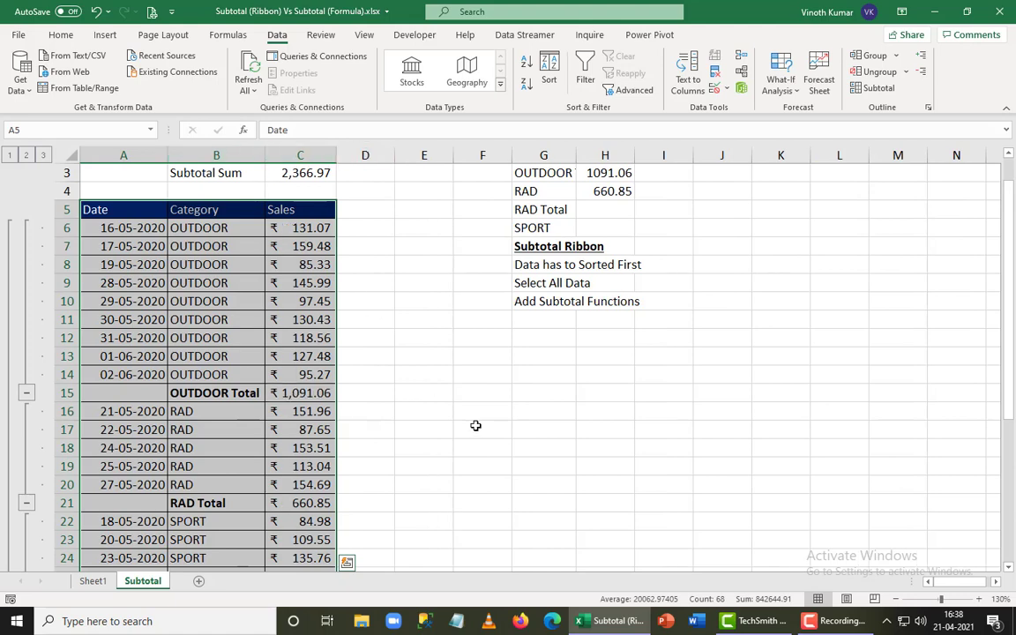
scroll(477, 426, "up", 1)
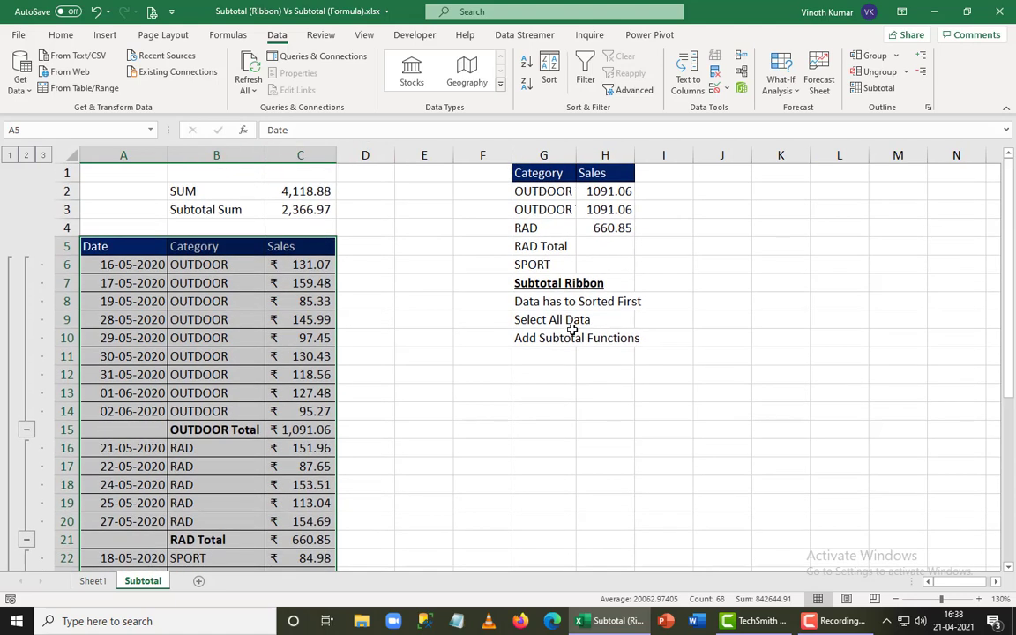
scroll(402, 441, "down", 4)
scroll(404, 442, "up", 4)
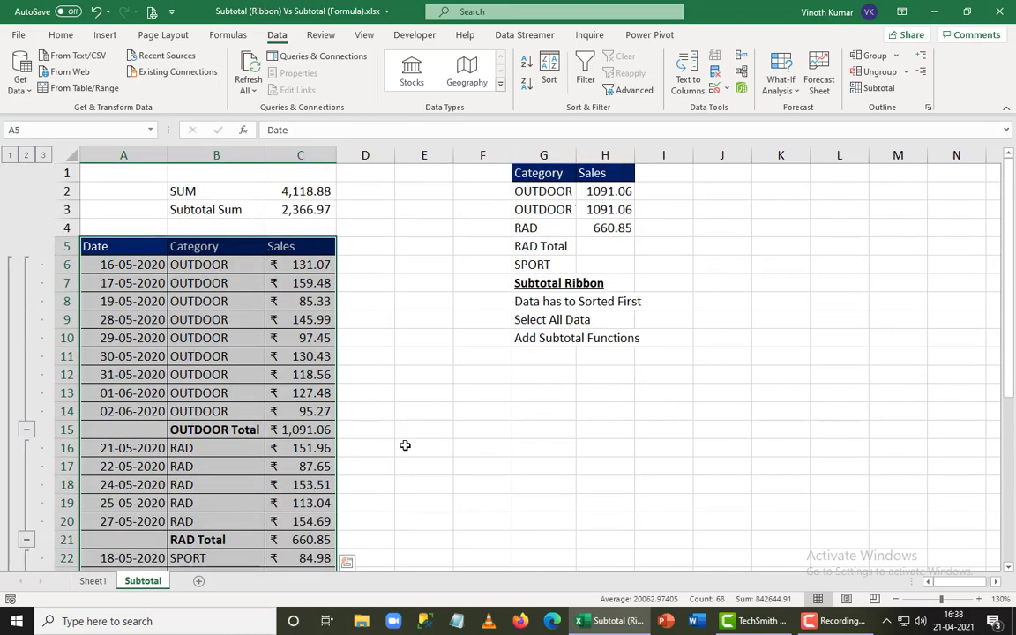
- Collapse the outline to level 2 and autofit column G to its category labels
left_click(26, 156)
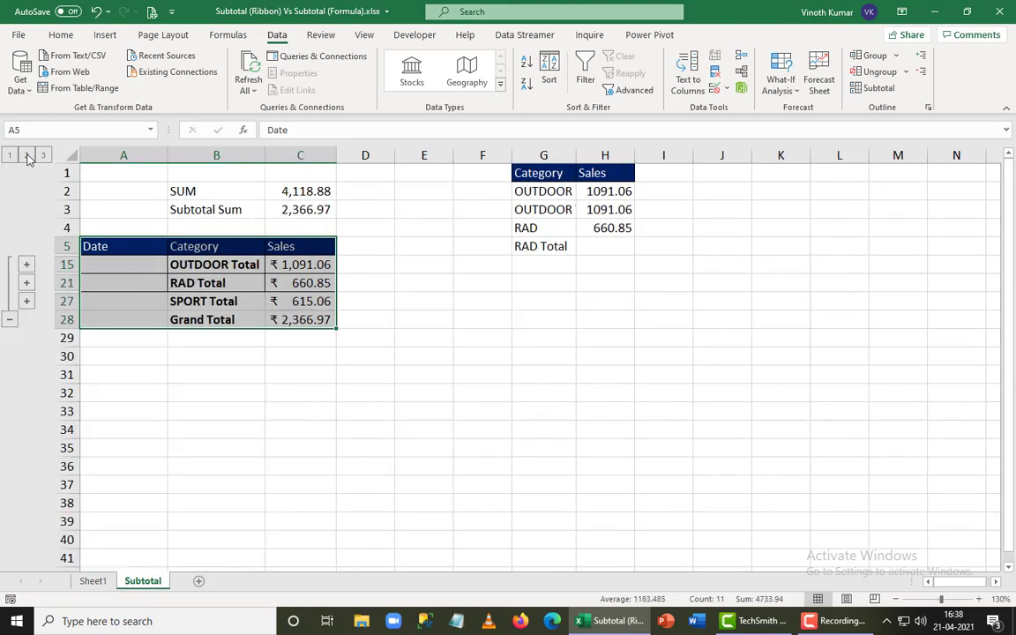
double_click(576, 156)
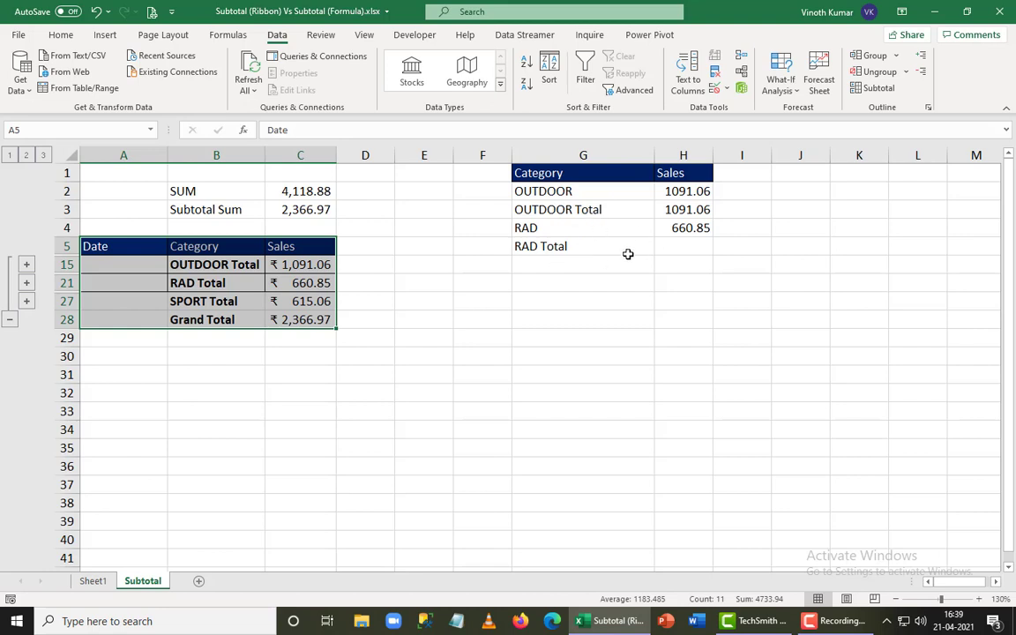
- Expand the outline to level 3 and check the formulas behind the OUTDOOR, RAD and SPORT totals
left_click(43, 156)
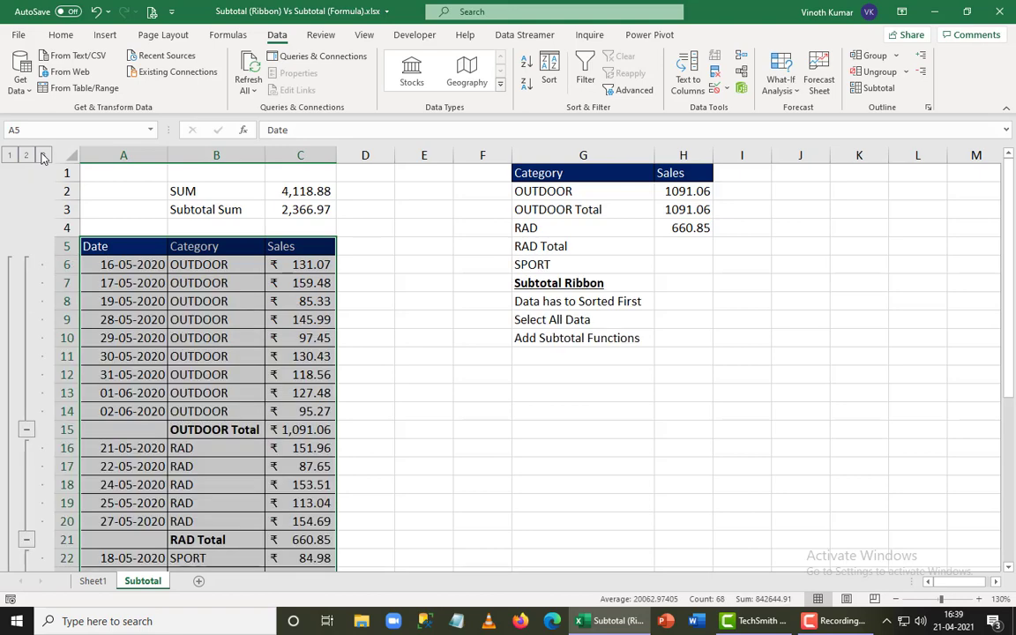
left_click(468, 449)
left_click(302, 429)
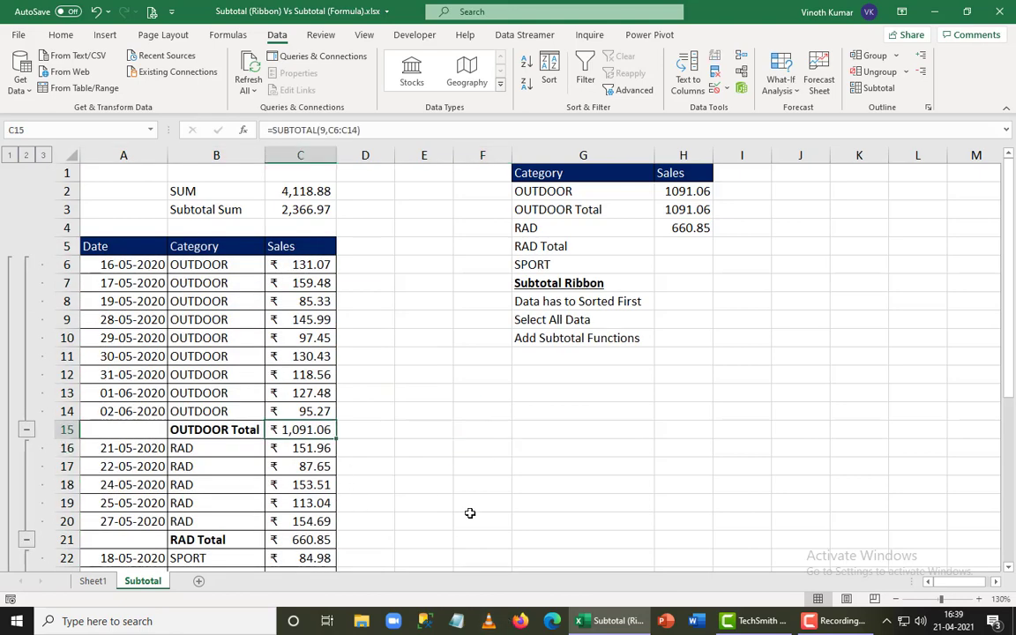
scroll(368, 489, "down", 2)
left_click(304, 432)
scroll(511, 502, "down", 2)
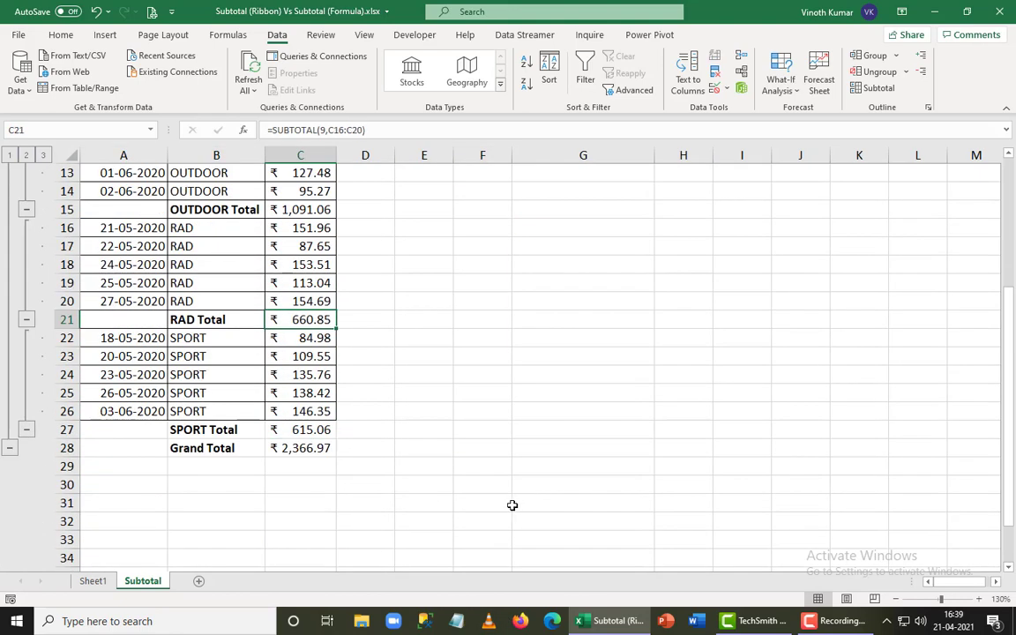
left_click(317, 430)
scroll(370, 504, "up", 4)
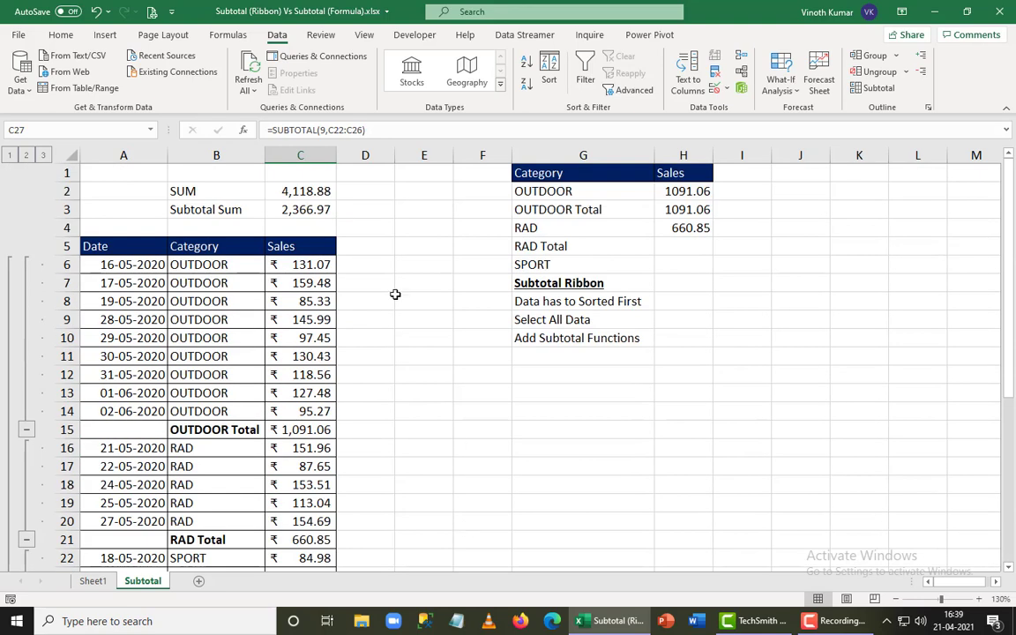
- Compare the formulas in C3 and C2 with the category total formulas, checking the range the SUM in C2 covers
left_click(310, 214)
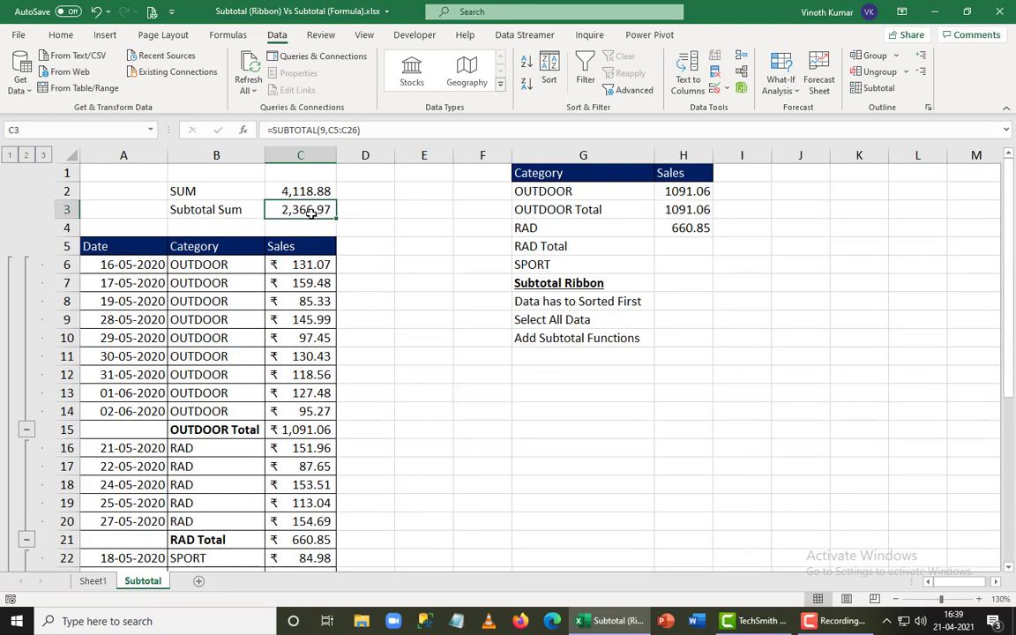
left_click(286, 429)
scroll(459, 480, "down", 3)
left_click(306, 376)
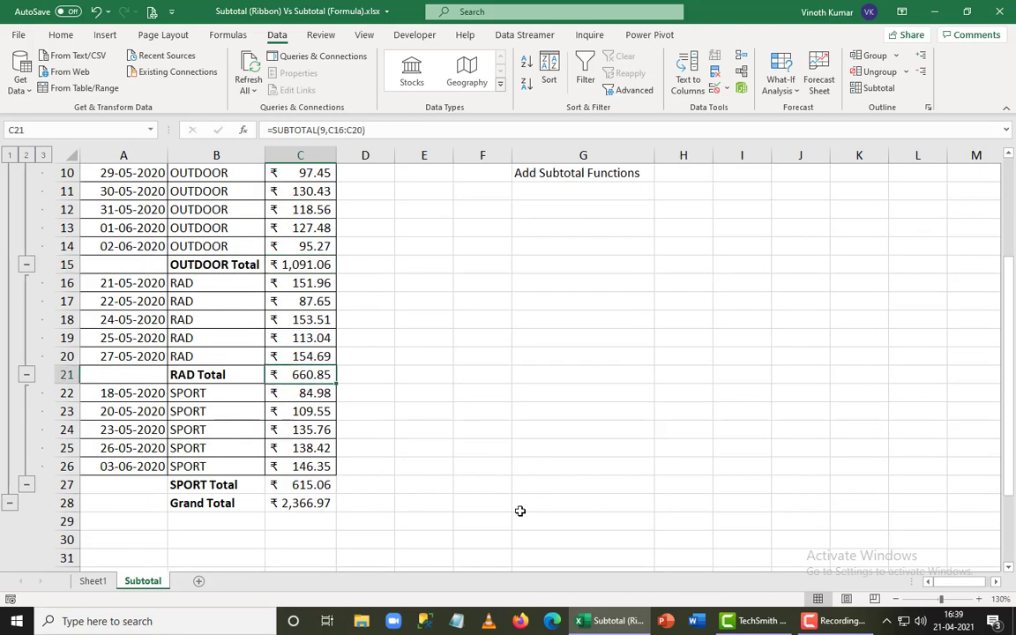
scroll(530, 521, "up", 3)
left_click(307, 192)
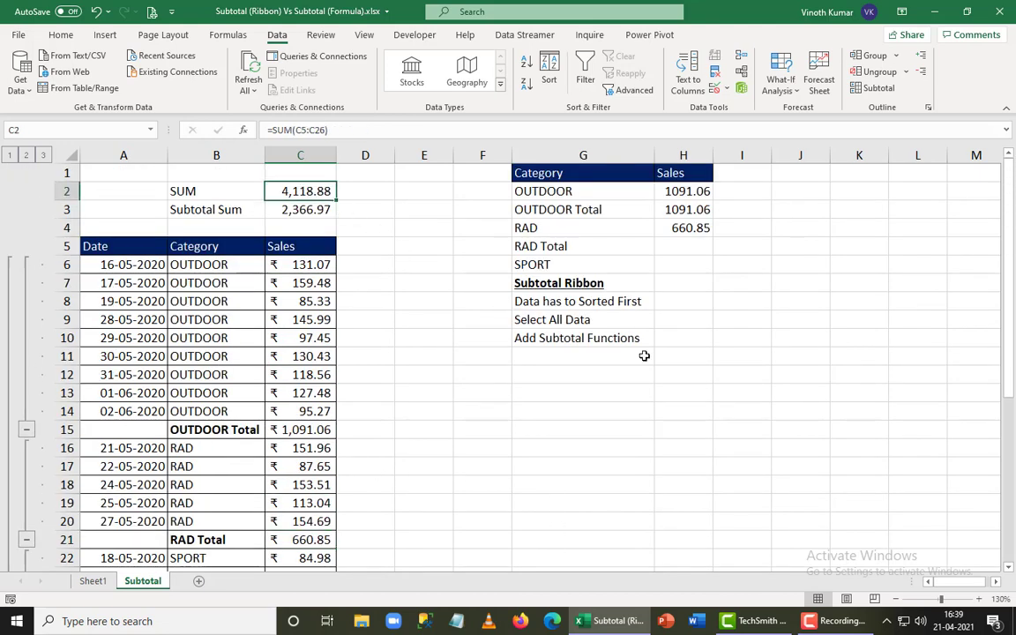
key("F2")
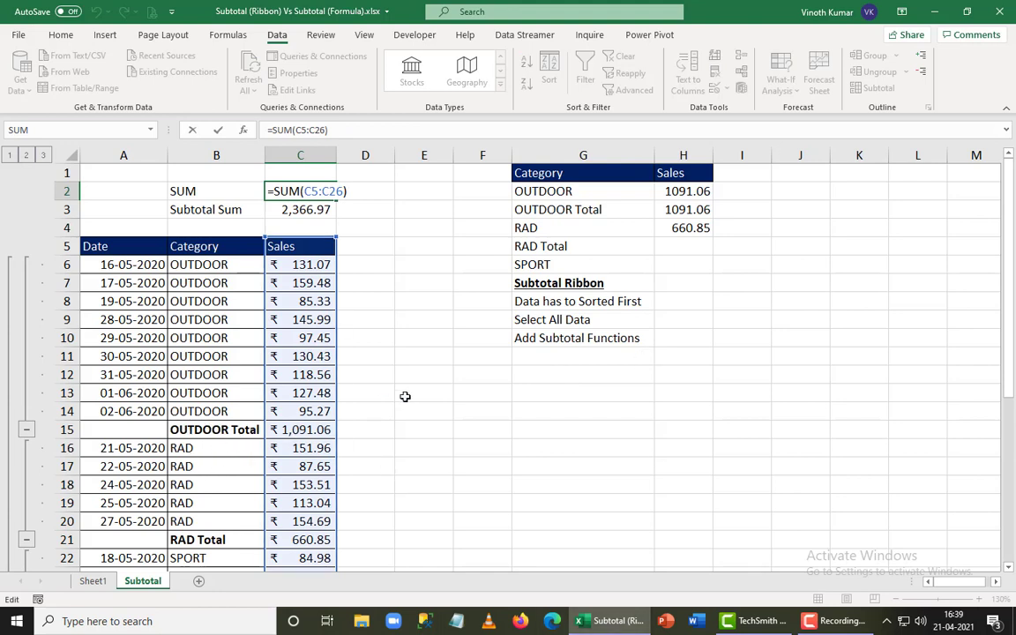
key("ctrl+Return")
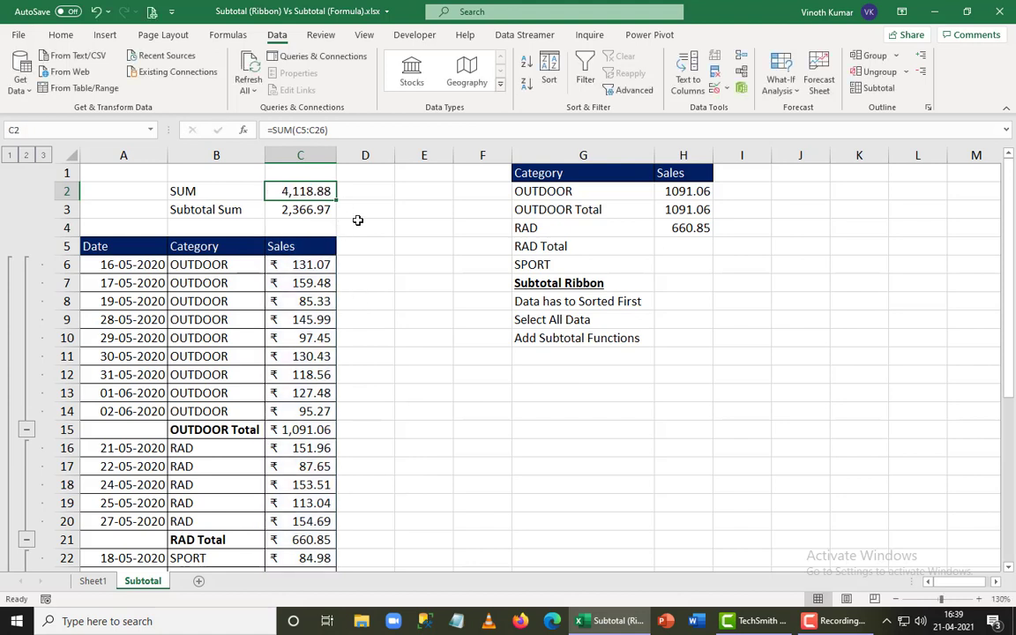
- Undo the outline expansion to level 3 and the widening of column G
key("ctrl+z")
key("ctrl+z")
key("ctrl+z")
key("ctrl+z")
key("ctrl+z")
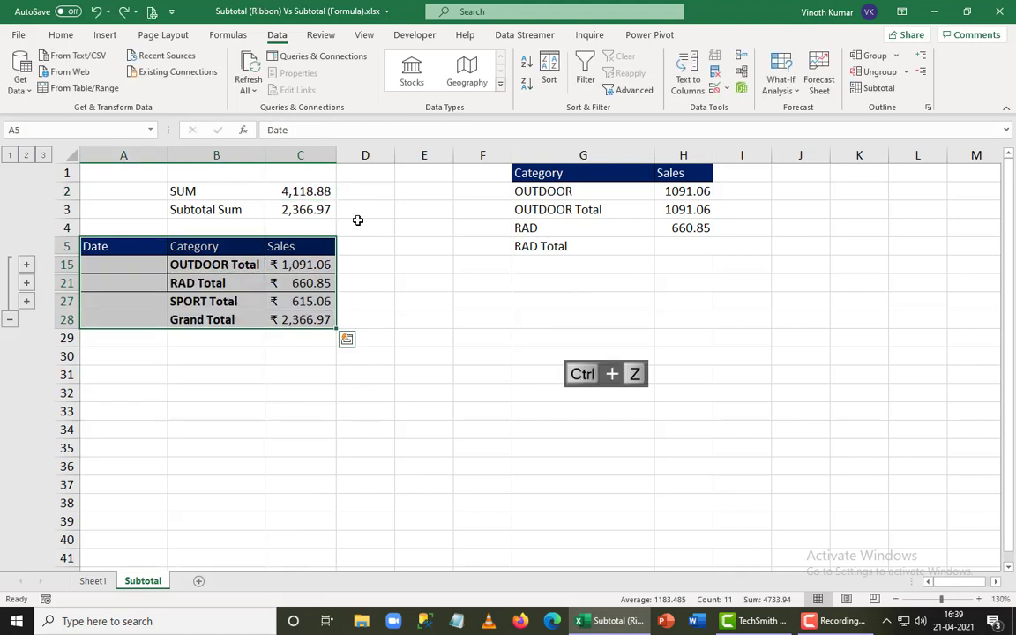
key("ctrl+z")
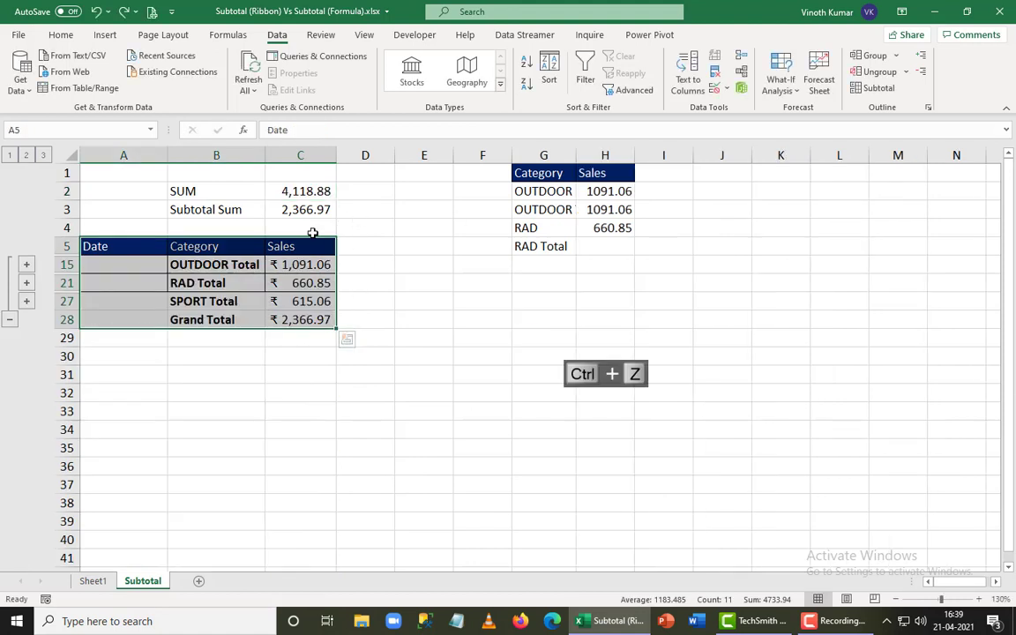
- Remove all the category subtotals from the sales data
left_click(879, 91)
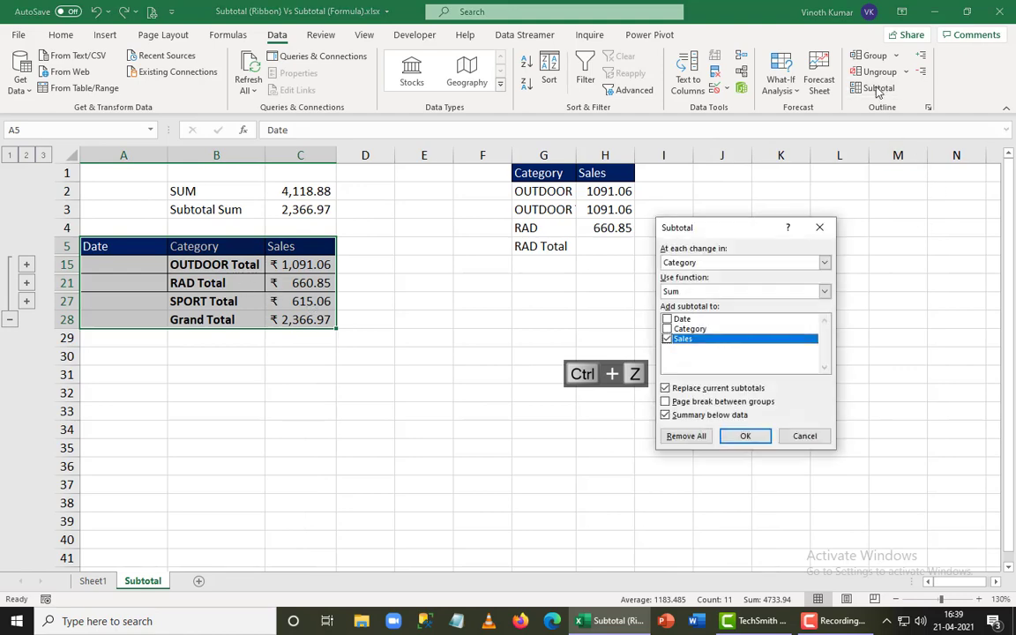
left_click(685, 436)
left_click(724, 448)
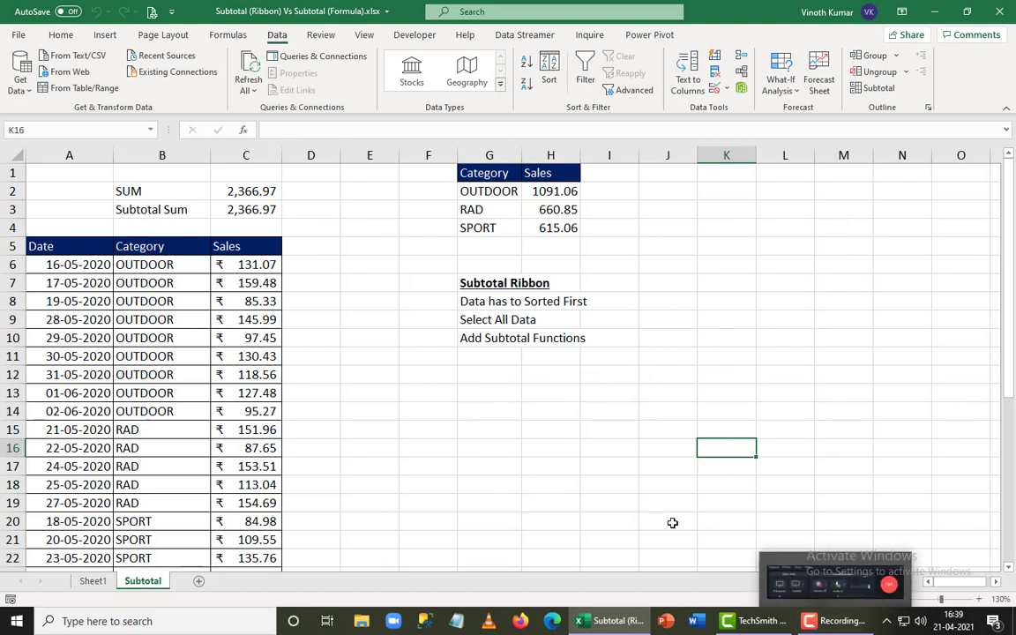
- Check the SUBTOTAL formula in C3 and the range it covers
left_click(251, 210)
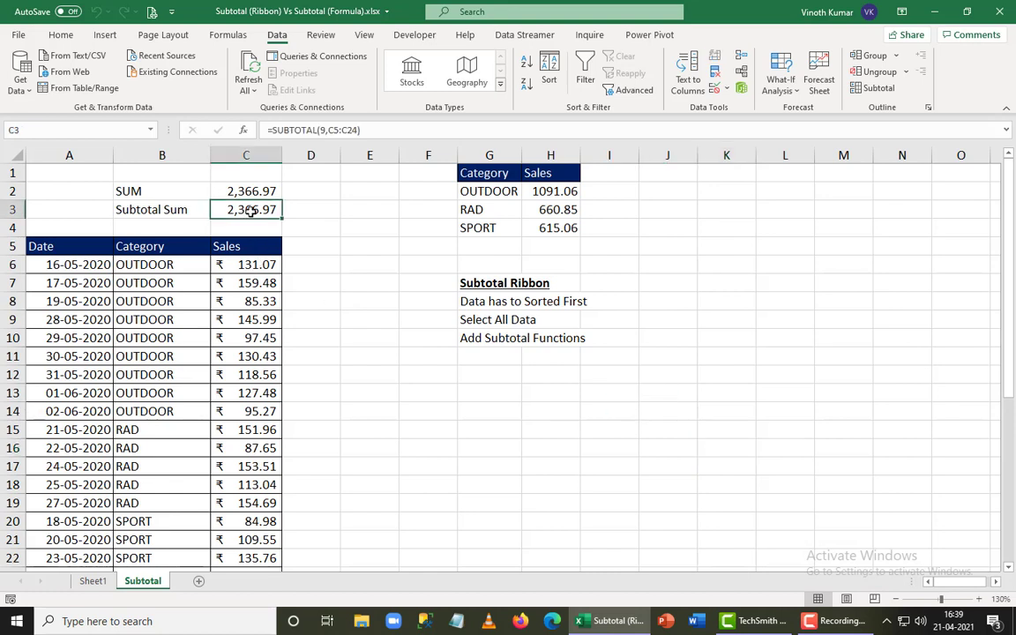
key("F2")
key("Escape")
left_click(228, 238)
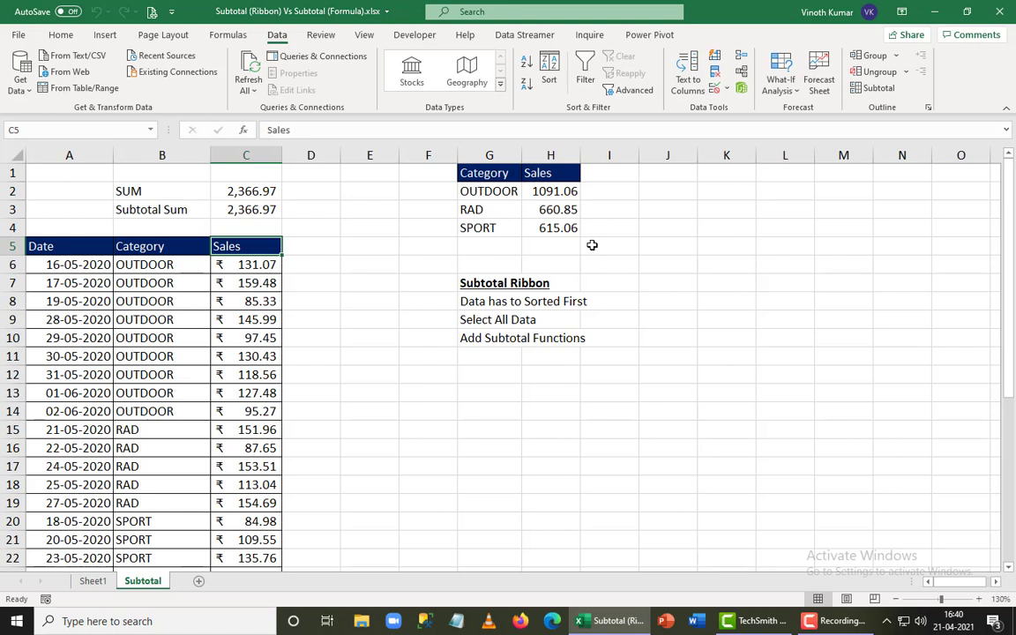
- Add a Month header in D5 and enter =TEXT(A6,"MMMM") in D6 to extract the month name from the date
left_click(312, 249)
type("Month")
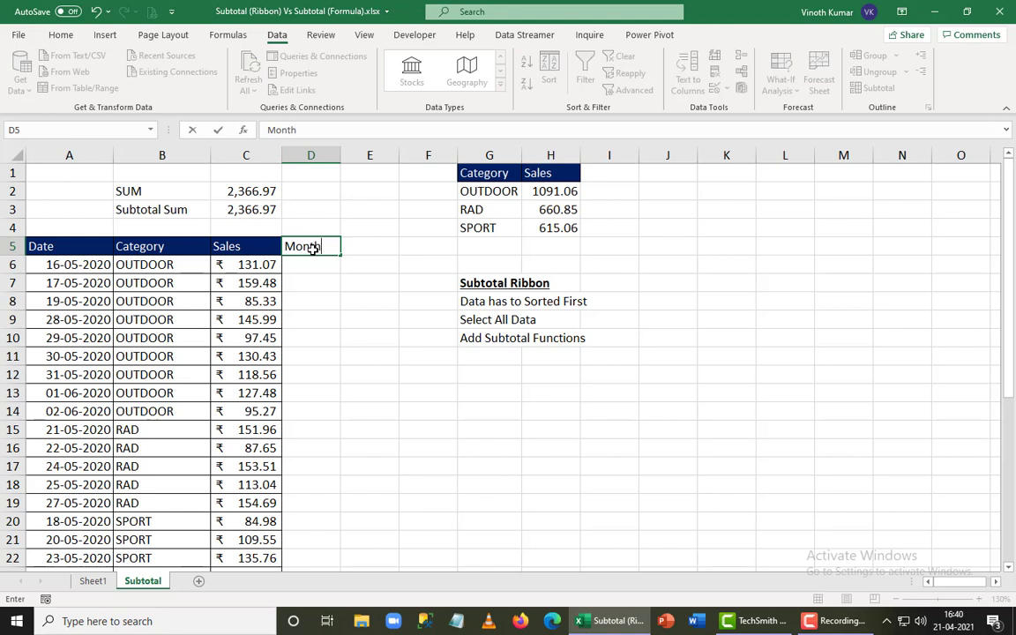
key("Return")
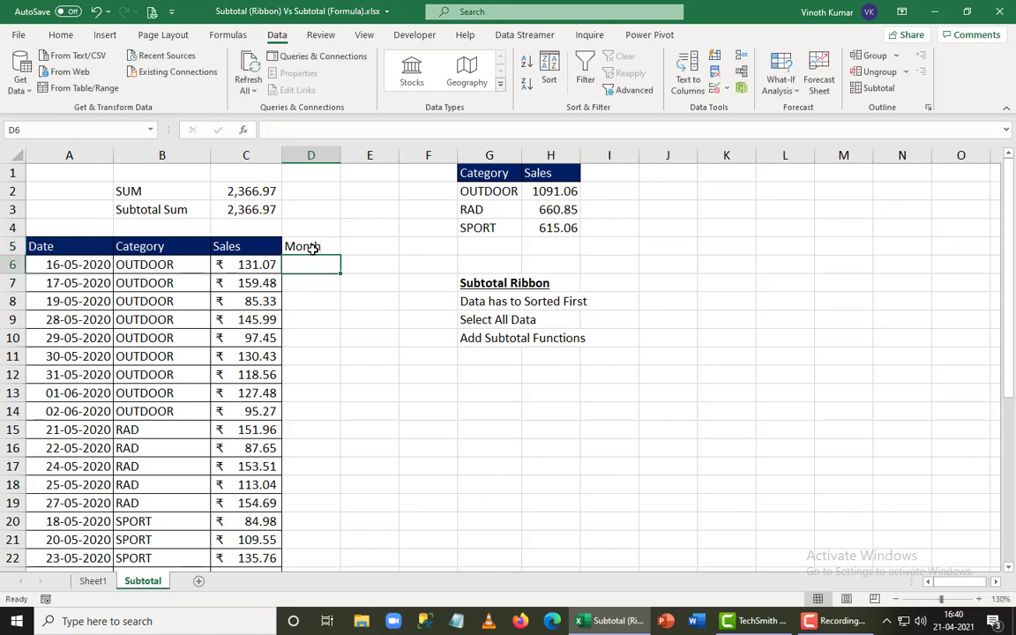
type("=")
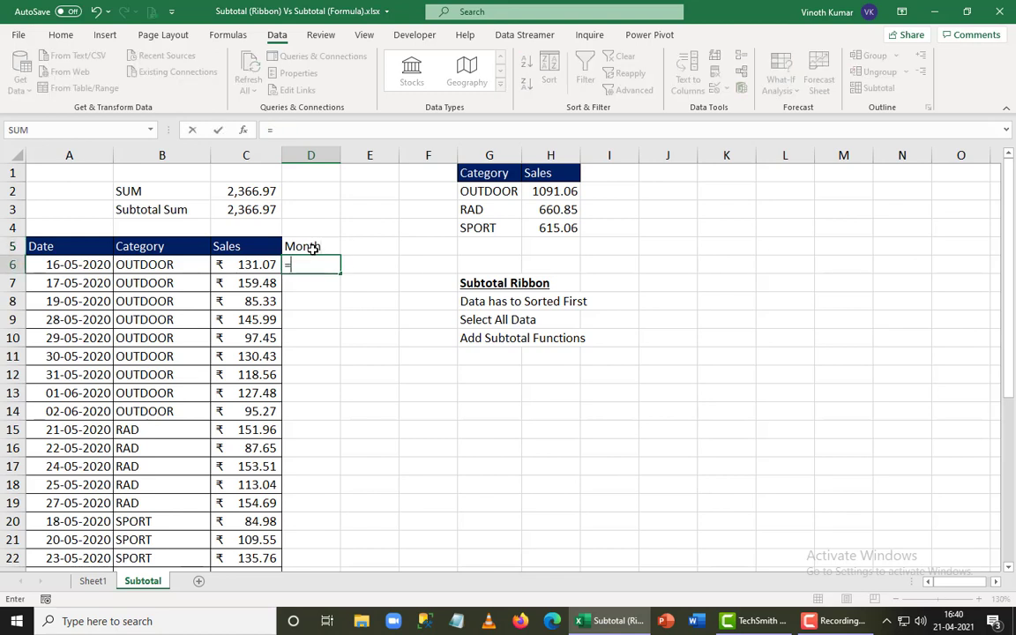
type("text")
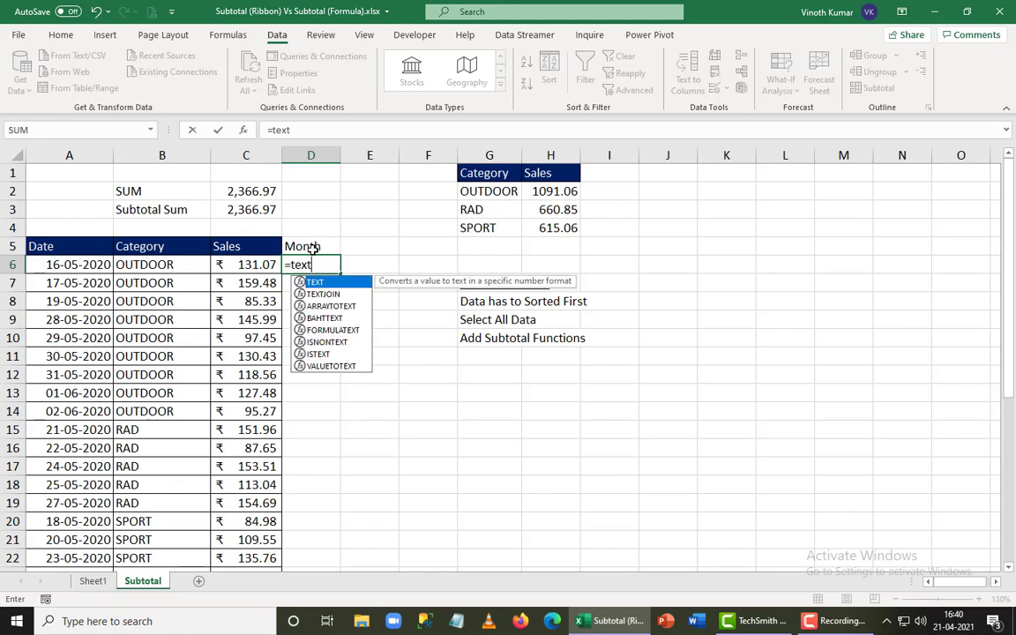
key("Tab")
key("Left")
key("Left")
key("Left")
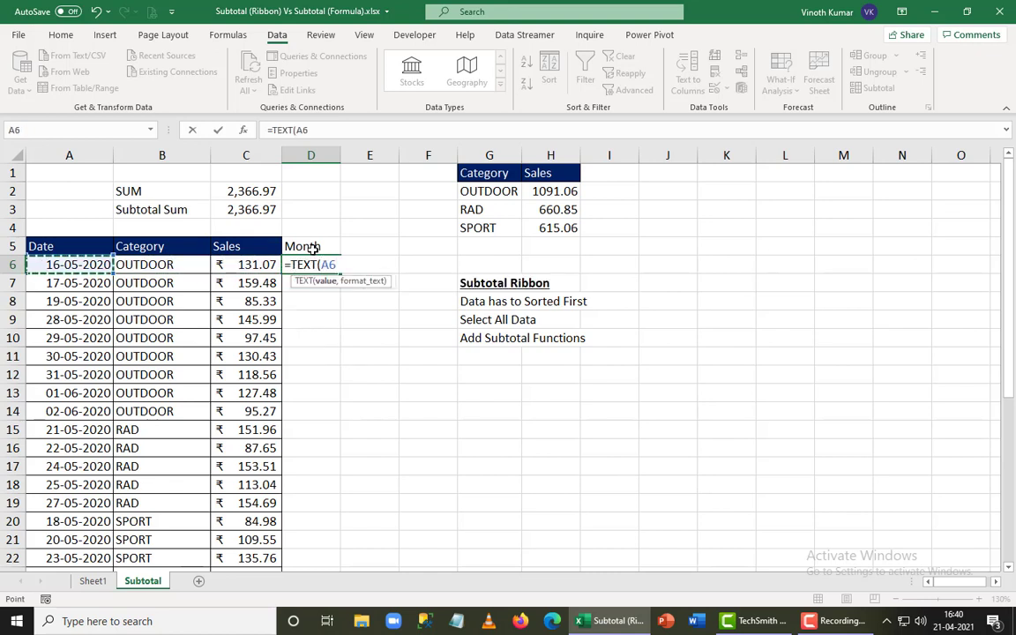
type(",\"MMMM\")")
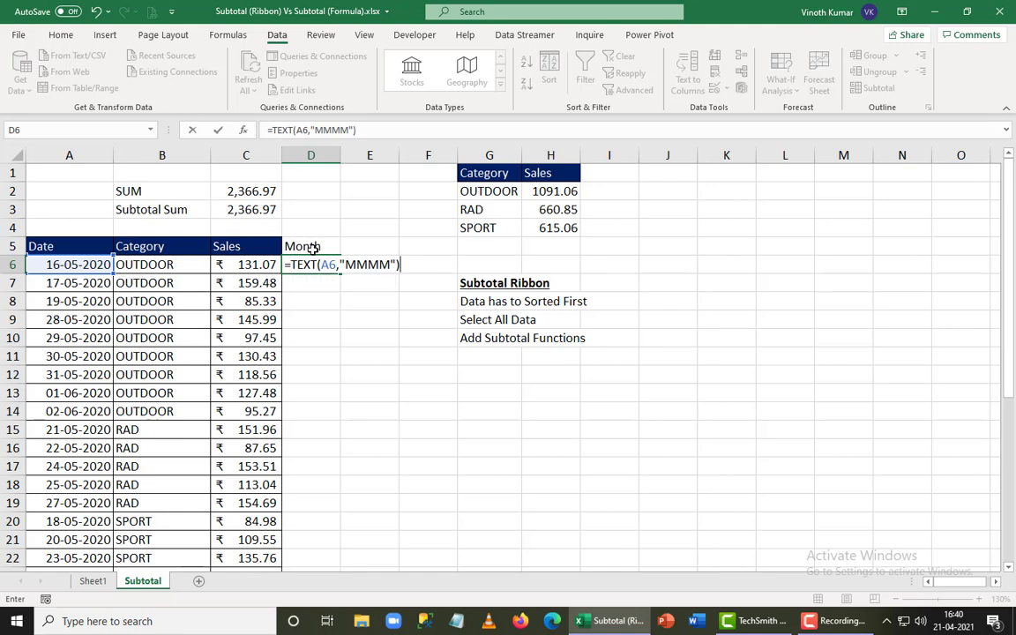
key("ctrl+Return")
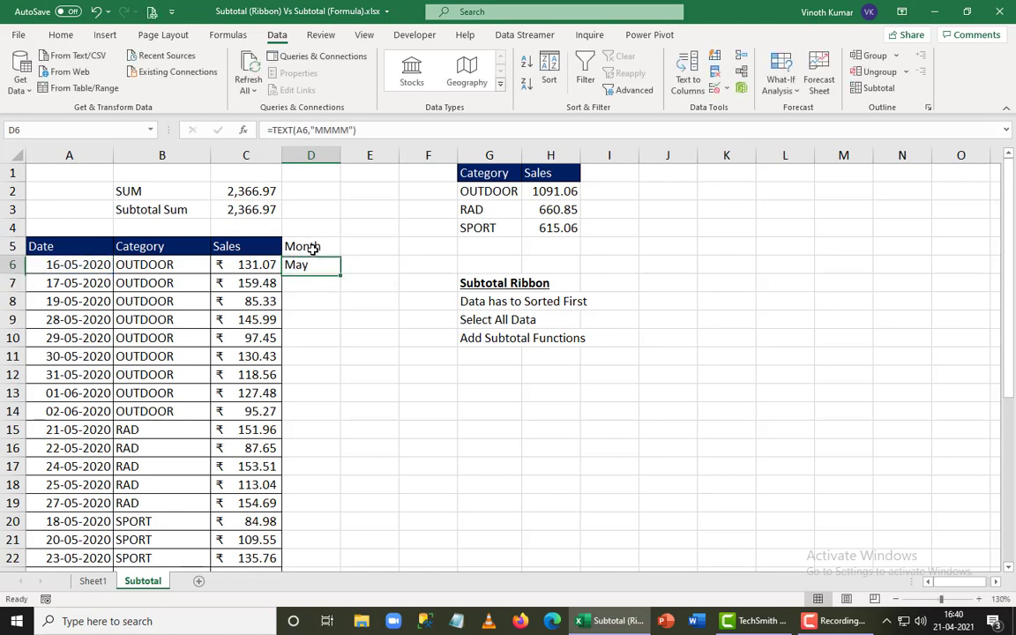
- Copy the month formula from D6 down to D24, the last data row
key("ctrl+c")
key("Left")
key("ctrl+Down")
key("Right")
key("ctrl+shift+Up")
key("Return")
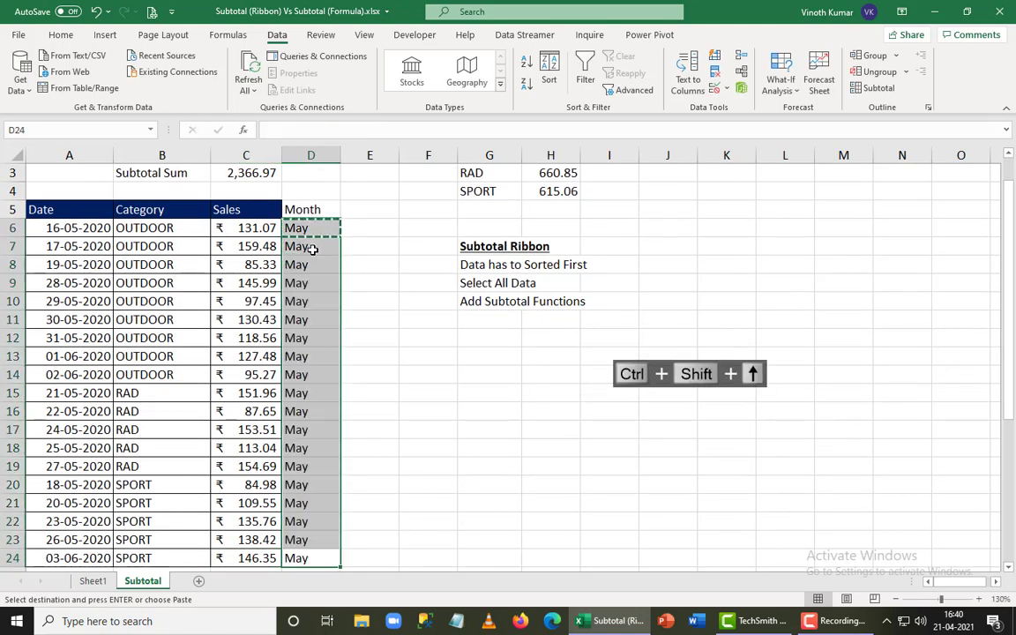
key("ctrl+Up")
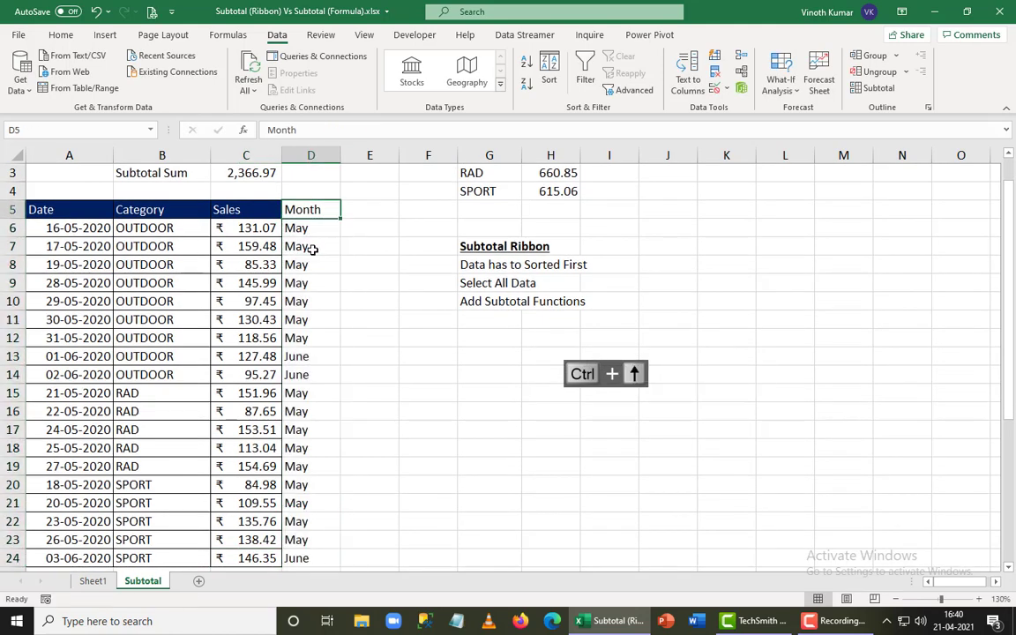
- Turn on filters for the sales table and filter Category to show only OUTDOOR
key("ctrl+shift+l")
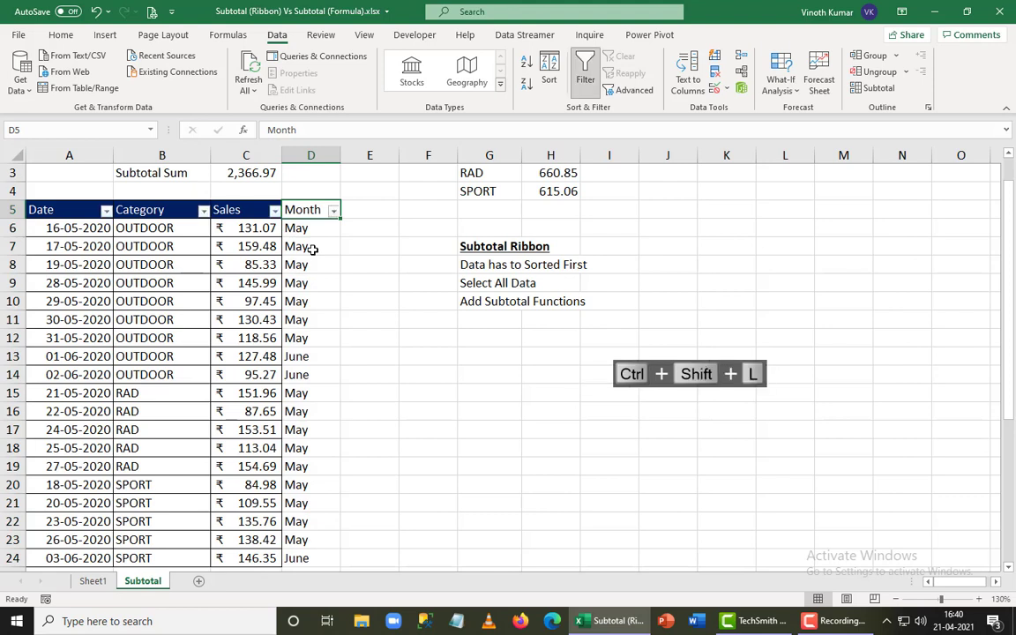
key("Left")
key("Left")
key("Right")
key("Right")
key("Left")
key("Left")
key("alt+Down")
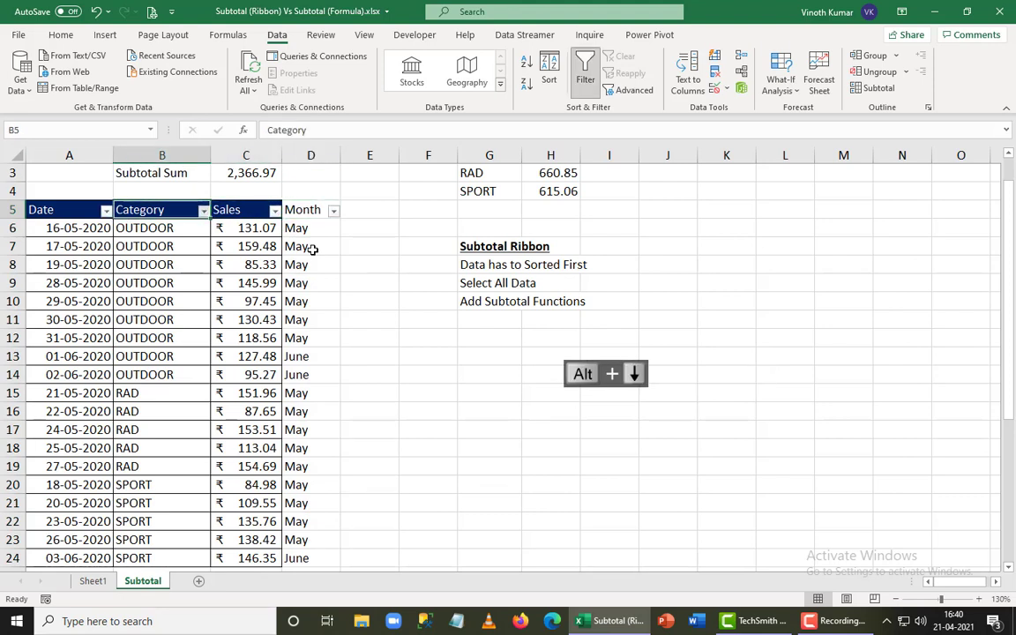
key("Down")
key("Down")
key("Down")
key("Down")
key("Down")
key("Down")
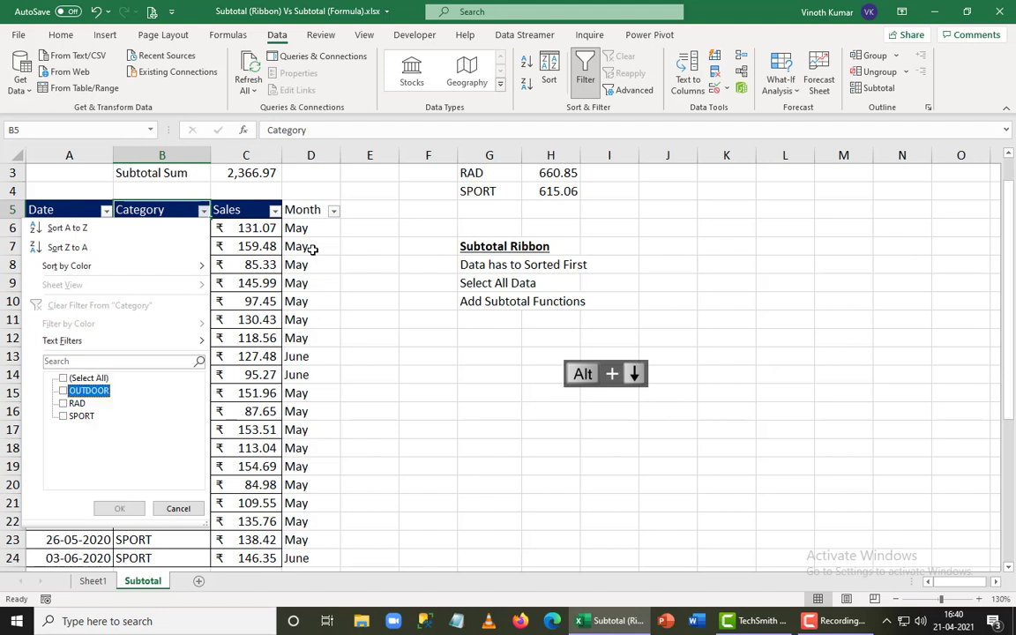
key("space")
key("Return")
- Filter the Month column of the OUTDOOR rows to show only May
key("Right")
key("Right")
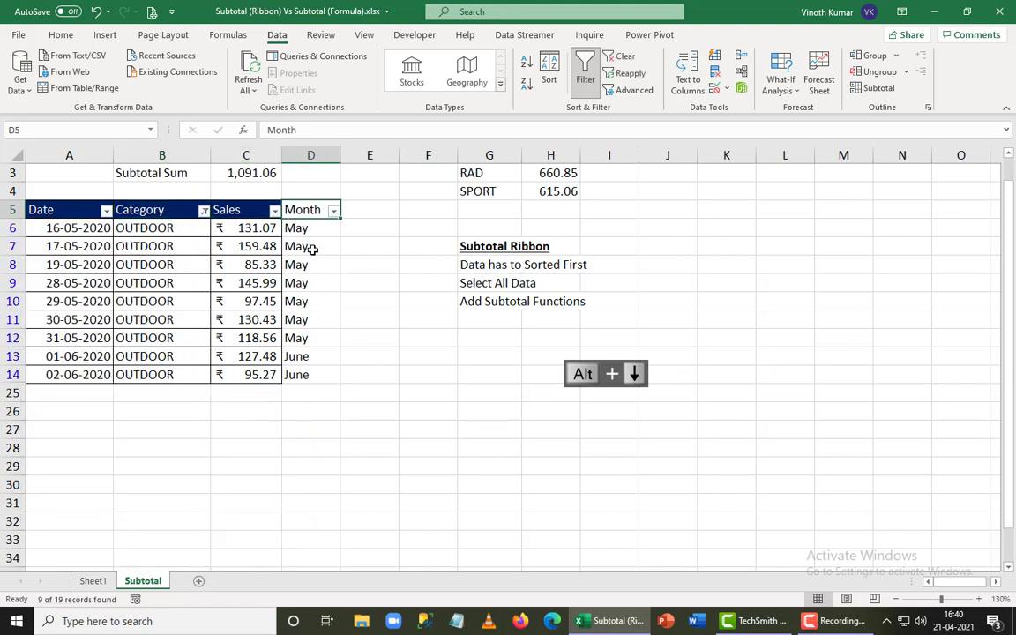
key("alt+Down")
key("Down")
key("Down")
key("Down")
key("Down")
key("Down")
key("Down")
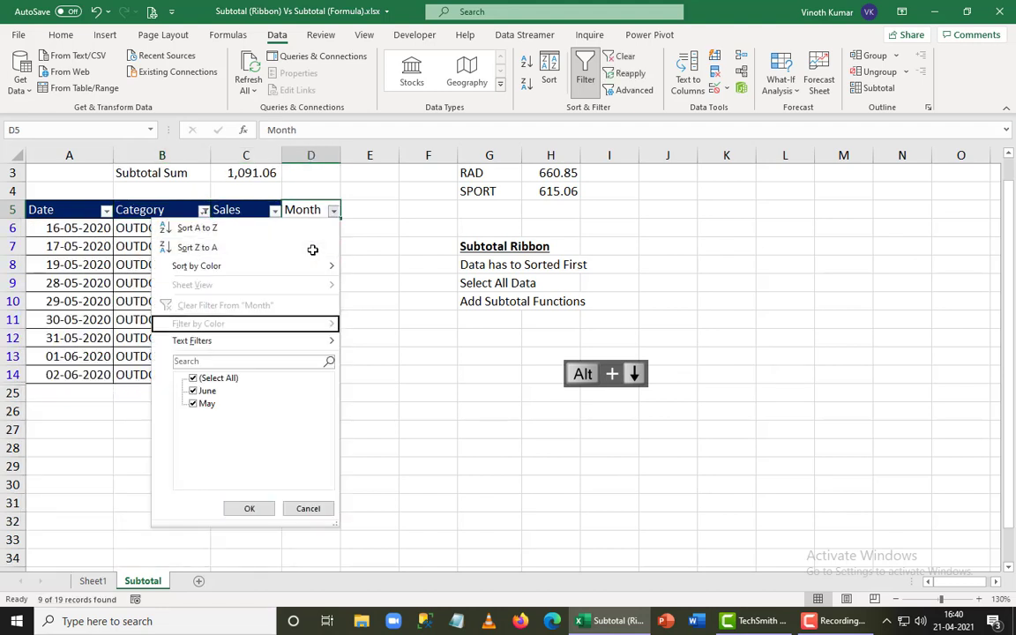
key("Down")
key("Down")
key("space")
key("Return")
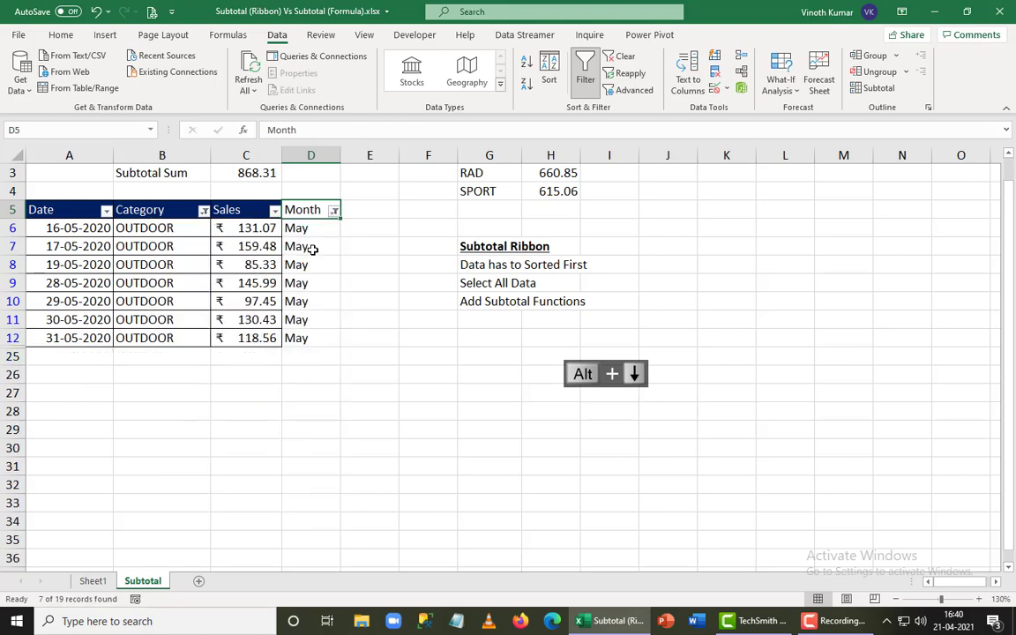
- Compare the SUMIF formula in H2 with the SUBTOTAL formula in C3 while the table is filtered
key("Up")
key("Up")
key("Up")
key("Up")
key("Right")
key("Right")
key("Right")
key("Right")
key("Right")
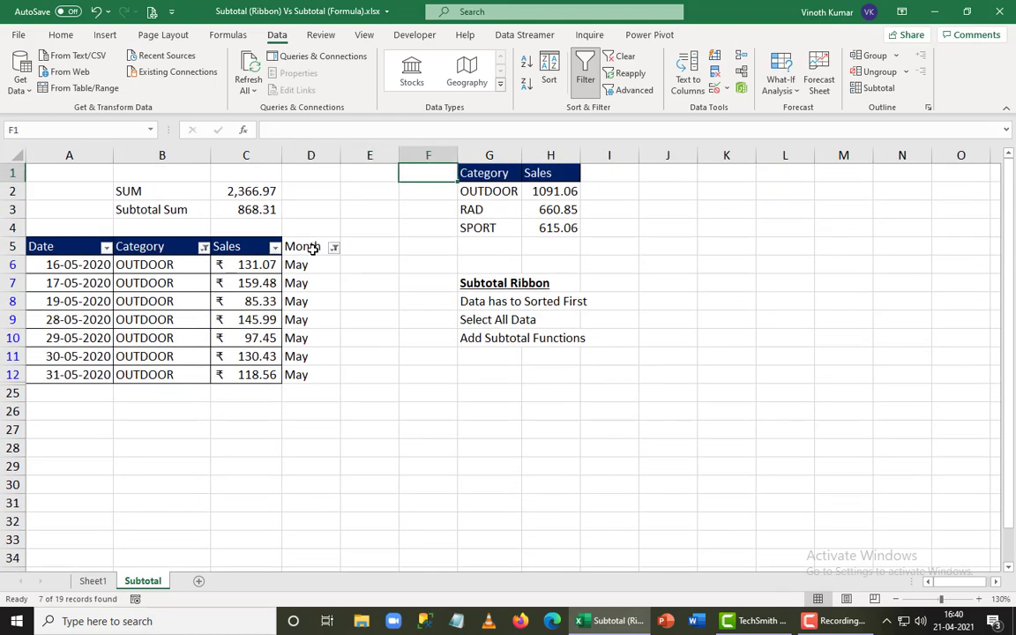
key("Left")
key("Down")
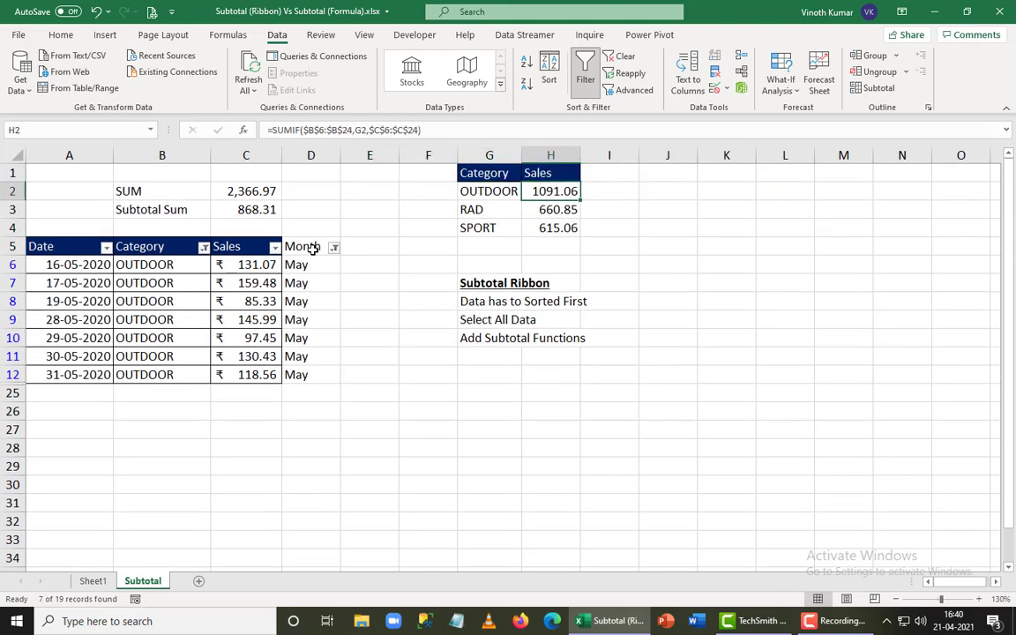
key("Left")
key("Left")
key("Left")
key("Left")
key("Left")
key("Down")
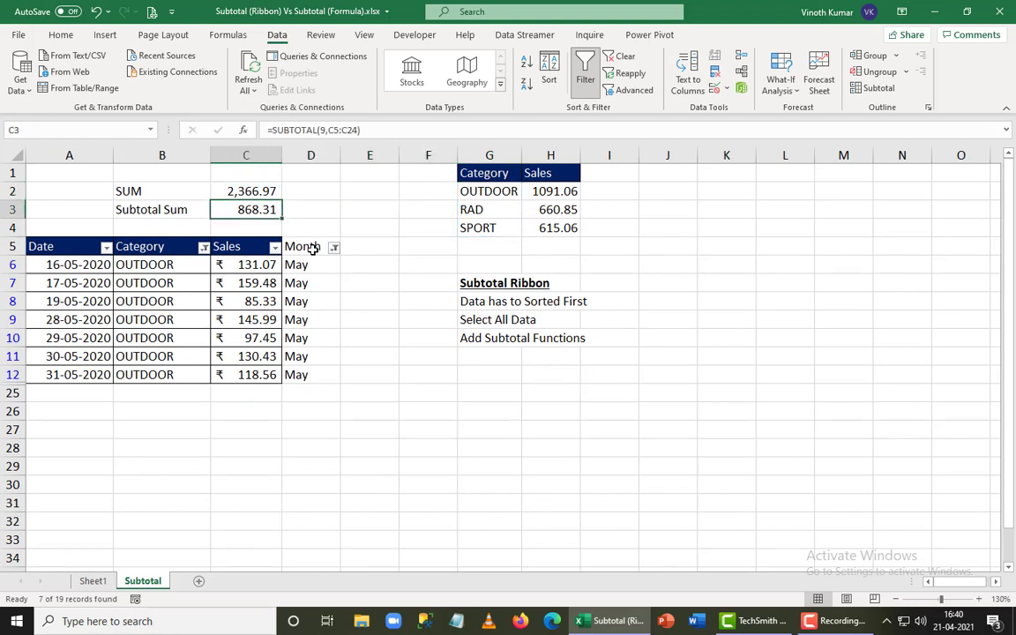
- Change the Month filter from May to June
key("Down")
key("Down")
key("Right")
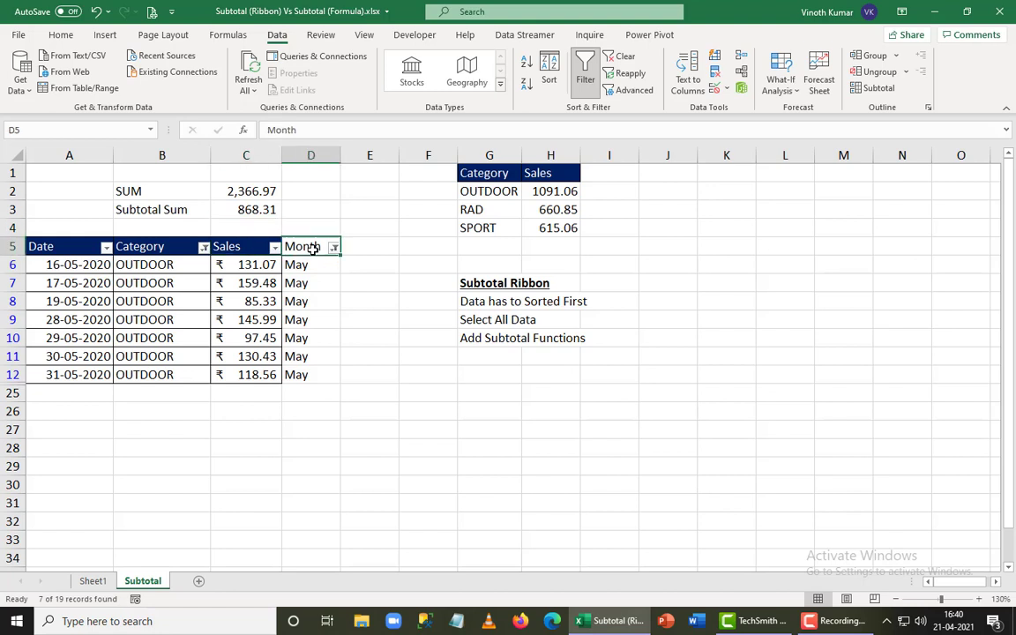
key("alt+Down")
key("Down")
key("Down")
key("Down")
key("Down")
key("Down")
key("Down")
key("Down")
key("Down")
key("Down")
key("Down")
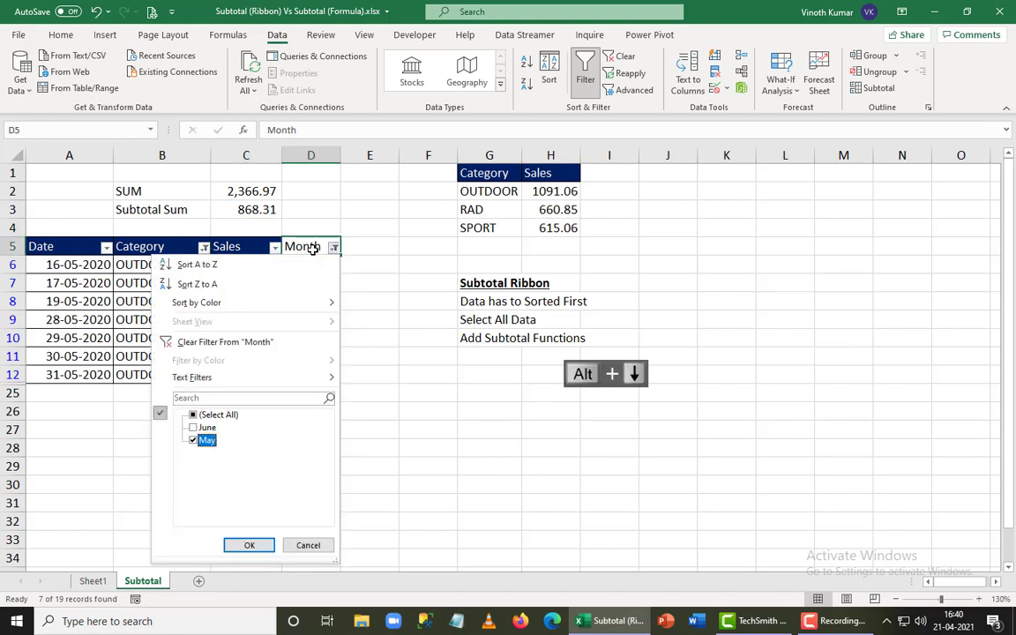
key("space")
key("Up")
key("space")
key("Return")
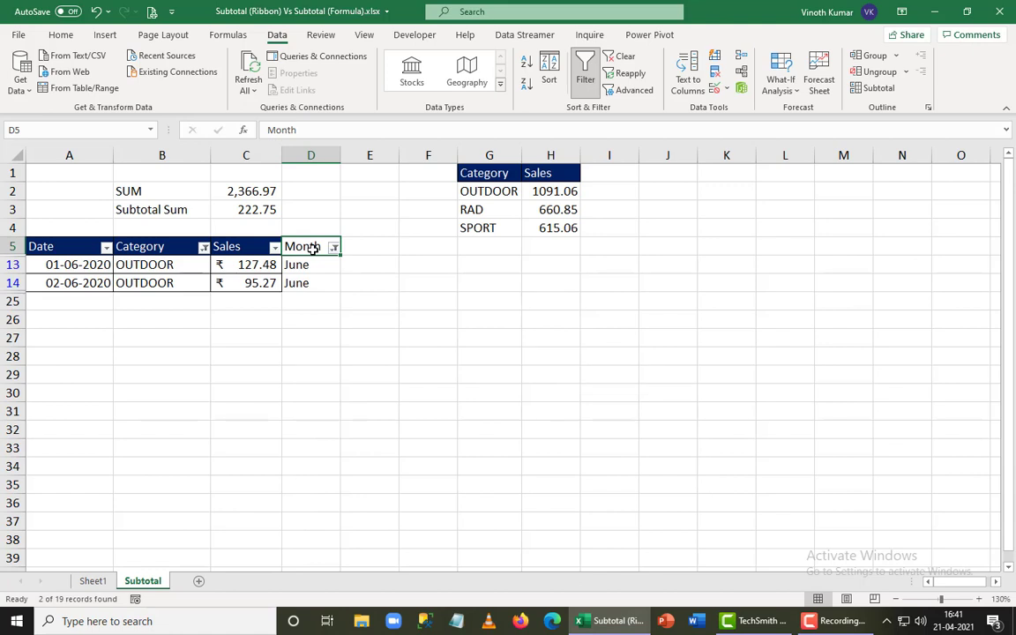
- Turn off the table's filters, check the SUBTOTAL result in C3, and switch to Sheet1
key("ctrl+shift+l")
key("Up")
key("Up")
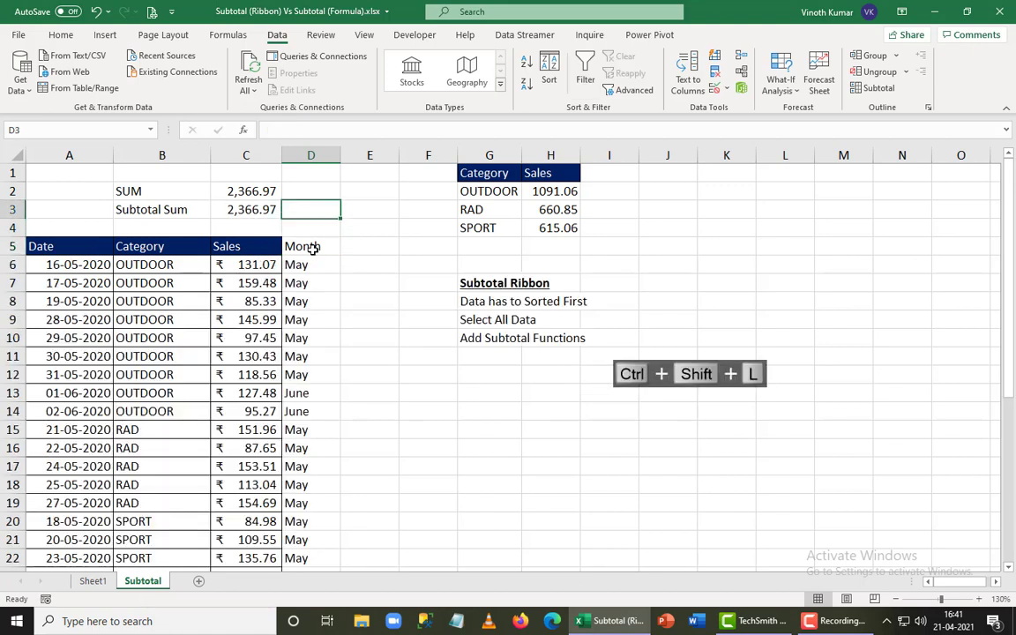
key("Left")
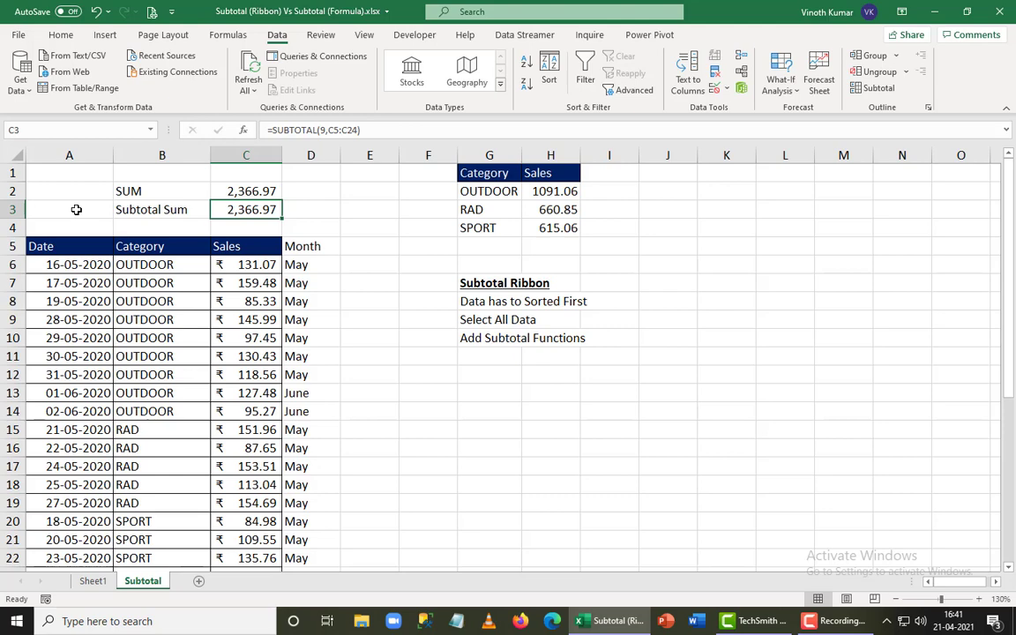
left_click(93, 582)
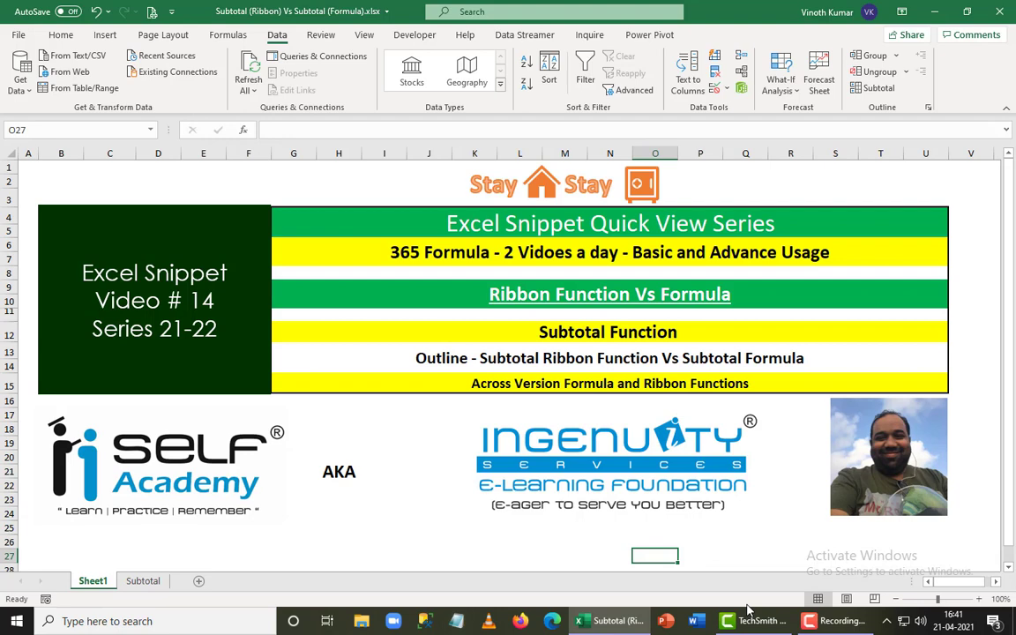